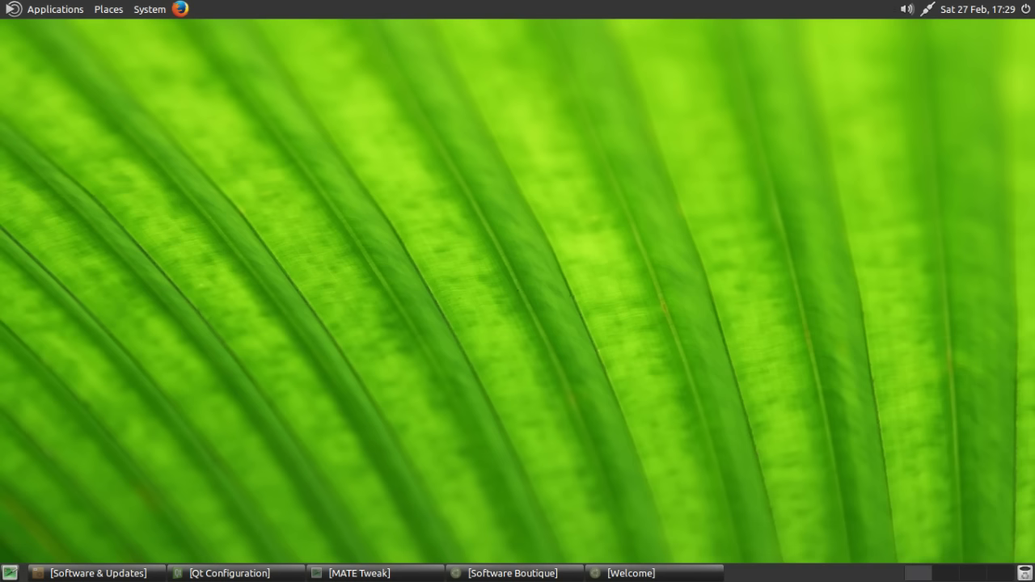
- Step through the Applications, Places and System panel menus, and switch to workspace 2 and back
key(alt+F1)
key(Escape)
key(Right)
key(Down)
key(Right)
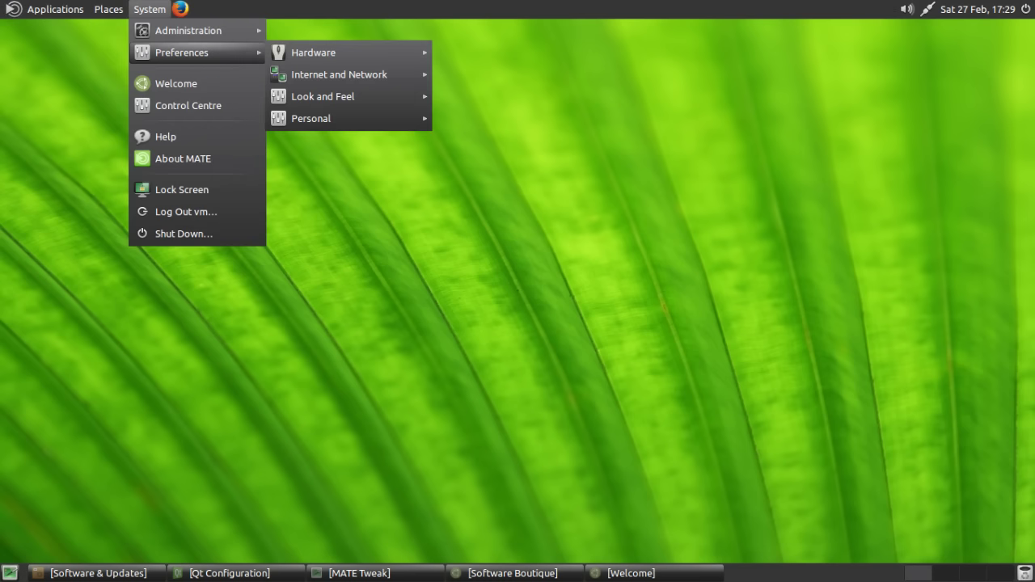
key(Escape)
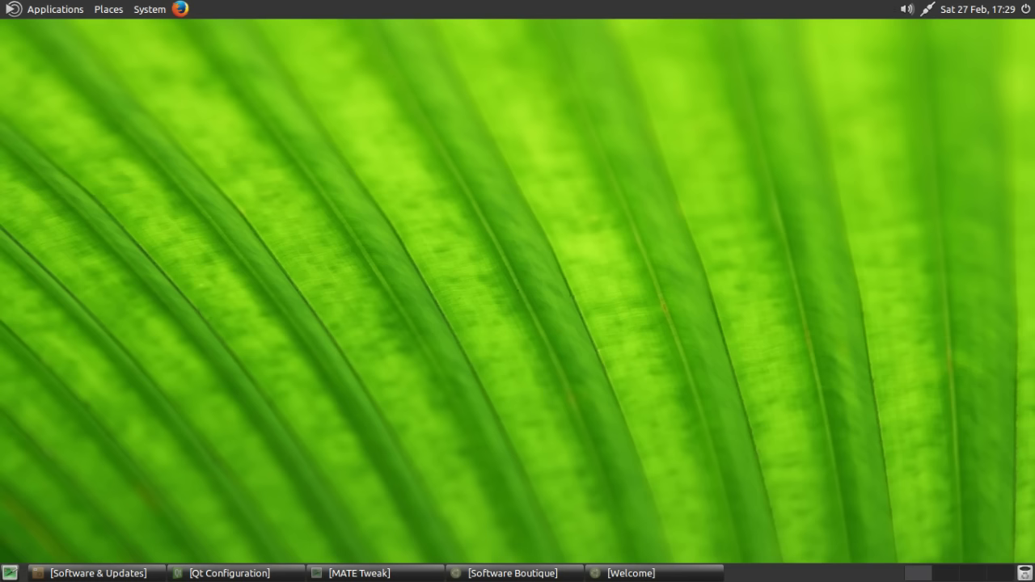
key(ctrl+alt+Right)
key(ctrl+alt+Right)
key(ctrl+alt+Right)
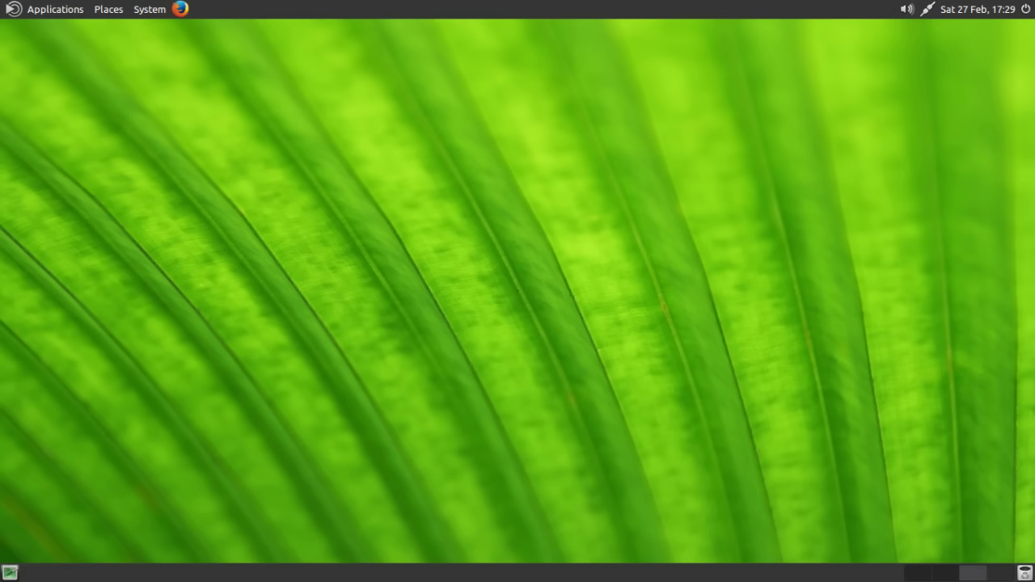
key(ctrl+alt+Left)
key(ctrl+alt+Left)
key(ctrl+alt+Left)
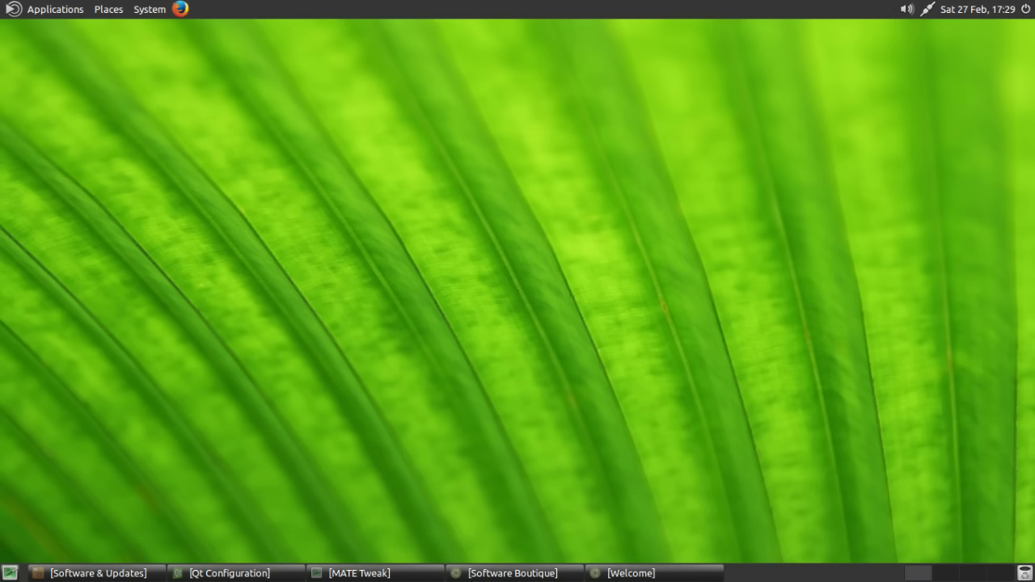
- Open Applications > Accessories and highlight Backups
key(alt+F1)
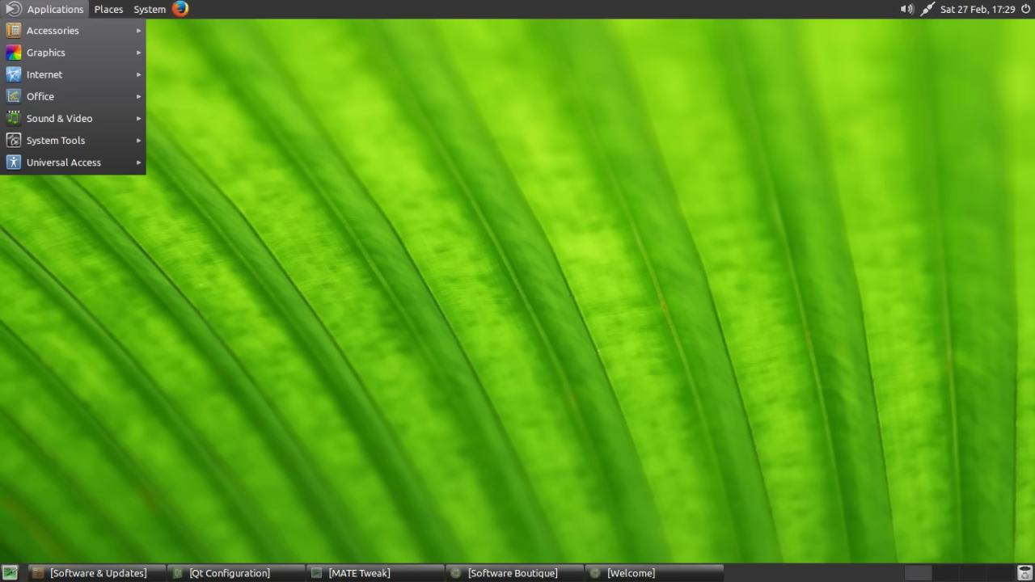
key(Down)
key(Right)
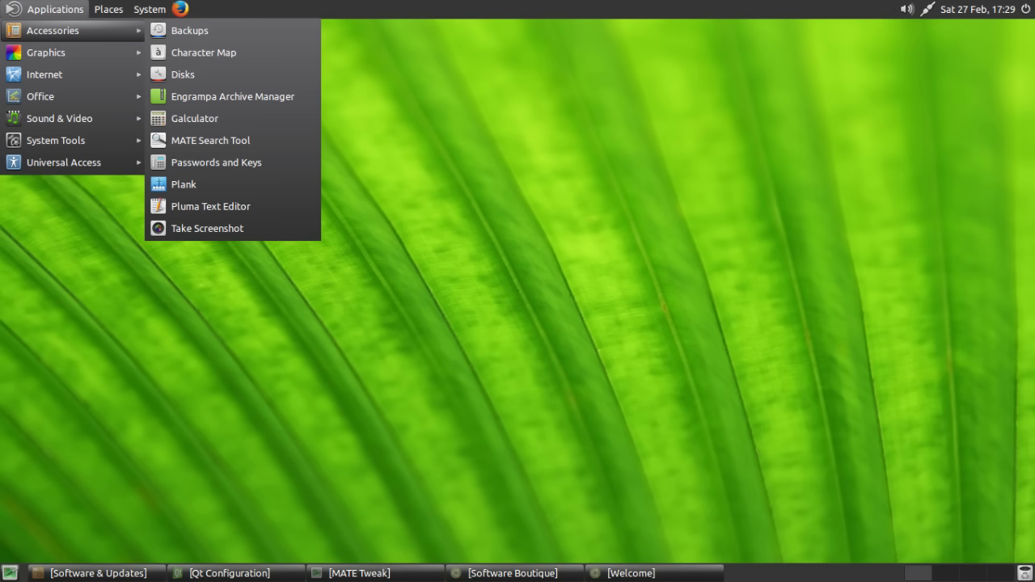
key(Right)
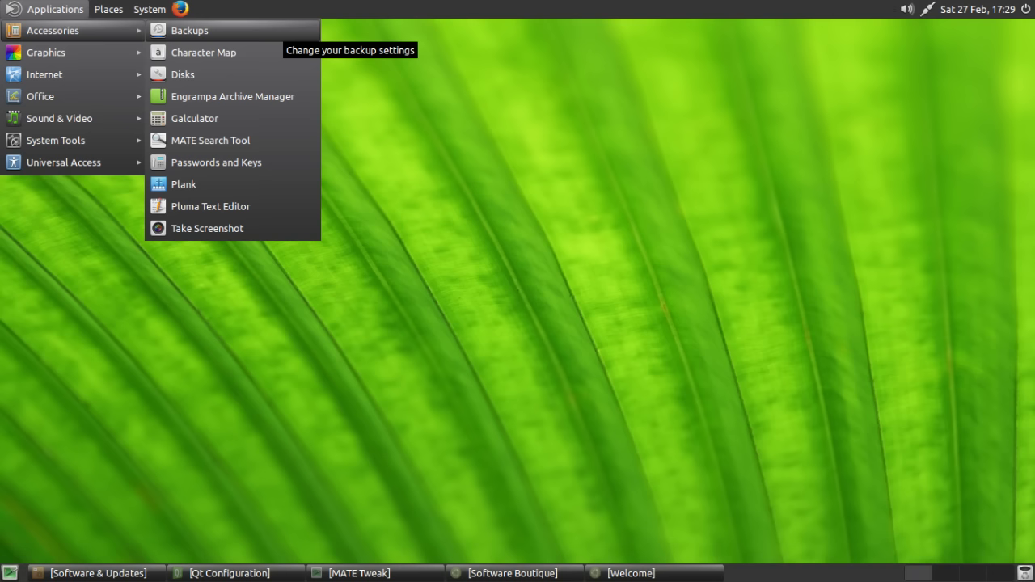
- Launch Backups, view Folders to save, Folders to ignore, Storage location and Scheduling, then close it
key(Return)
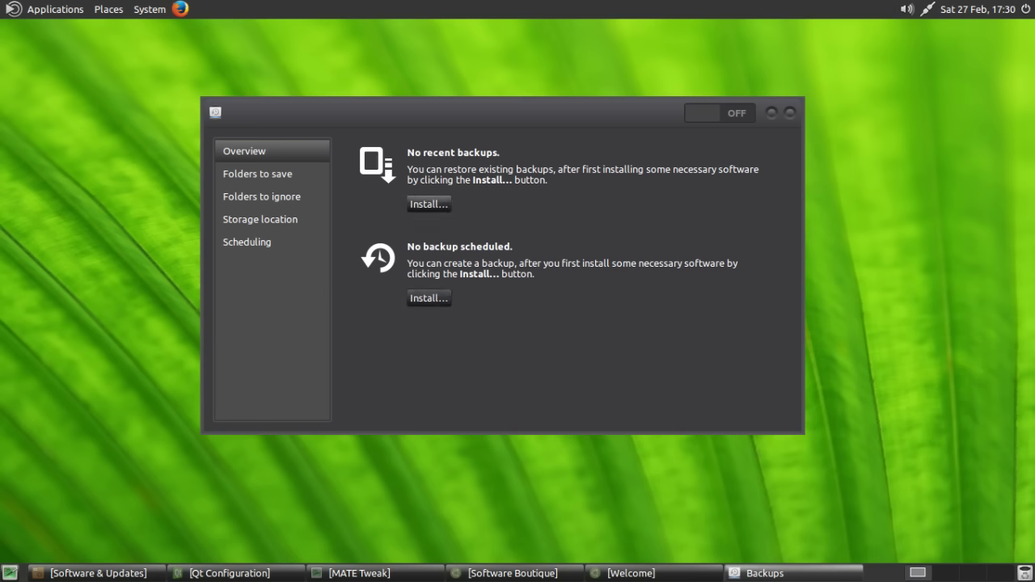
click(257, 174)
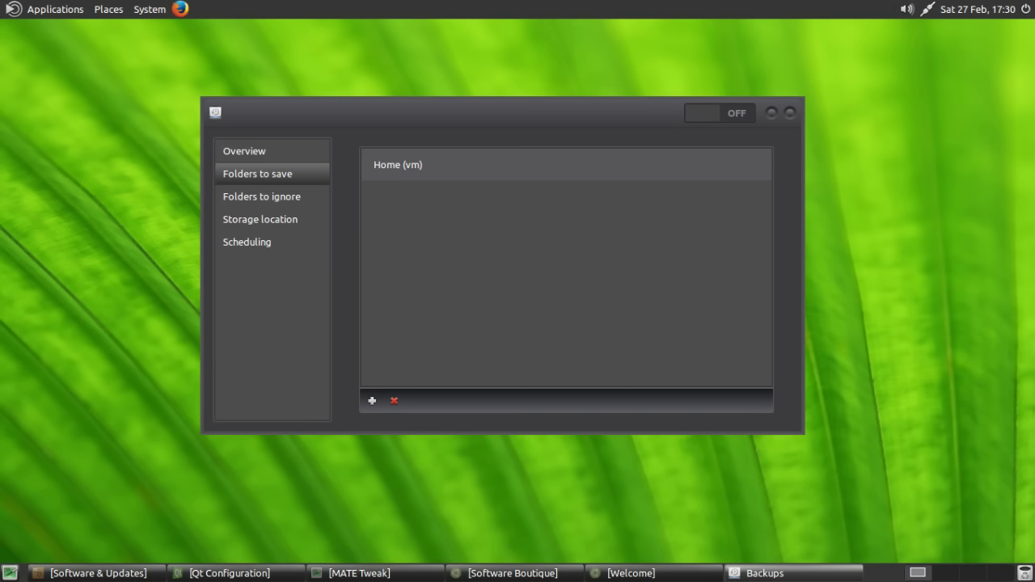
click(261, 197)
click(260, 219)
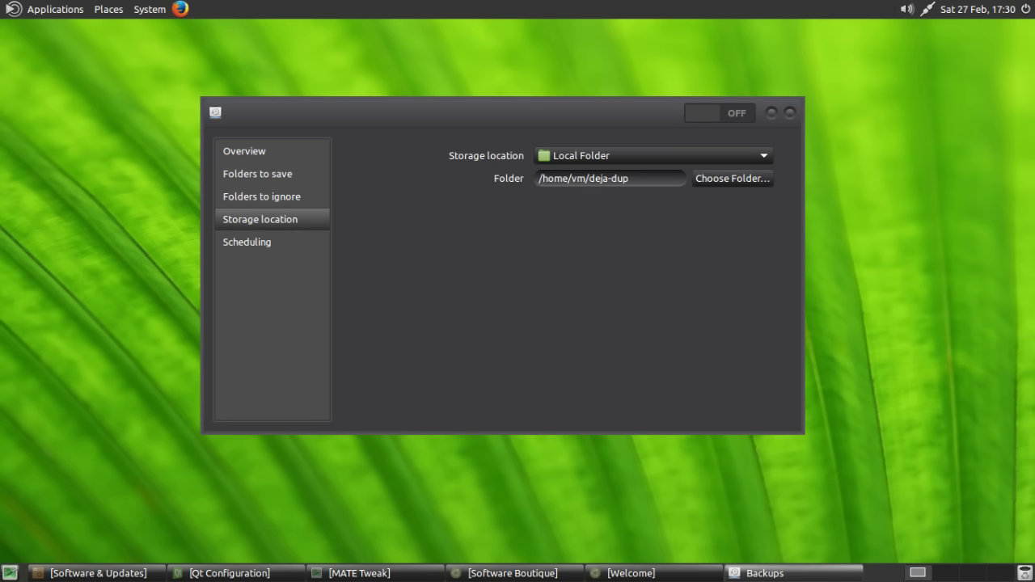
click(247, 241)
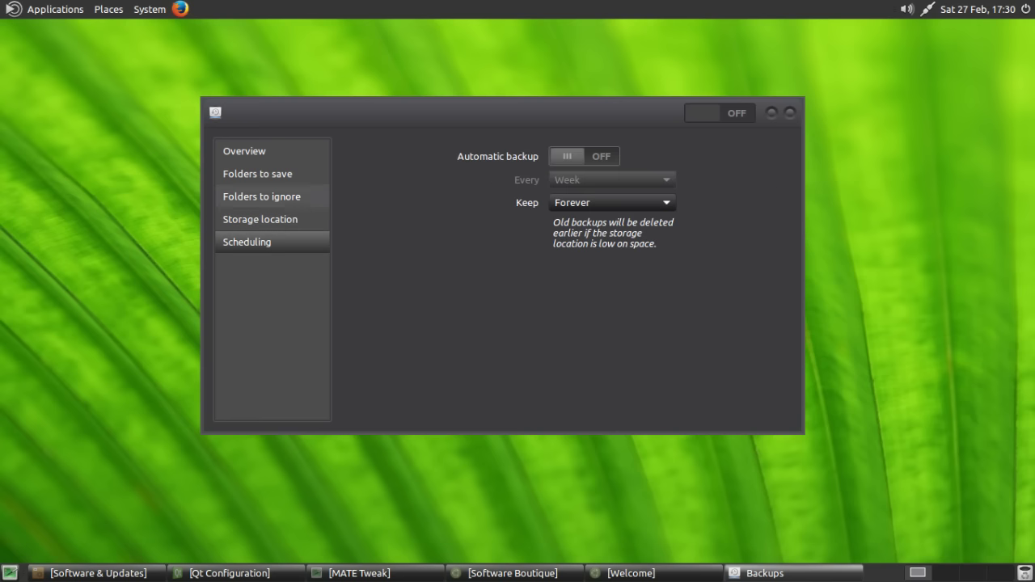
click(244, 151)
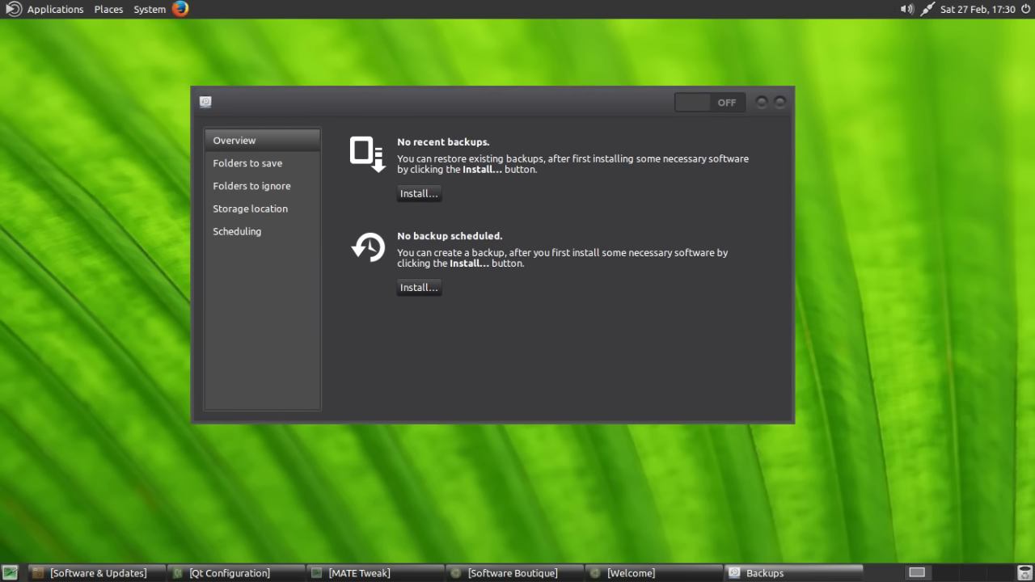
click(780, 101)
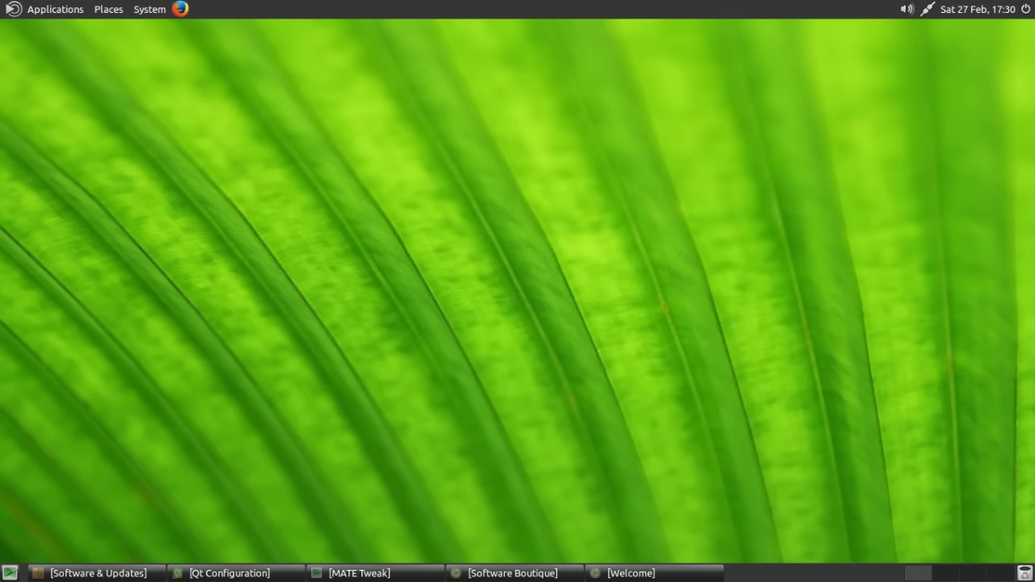
- Launch Pluma Text Editor from Accessories, opening a blank Unsaved Document 1
key(alt+F1)
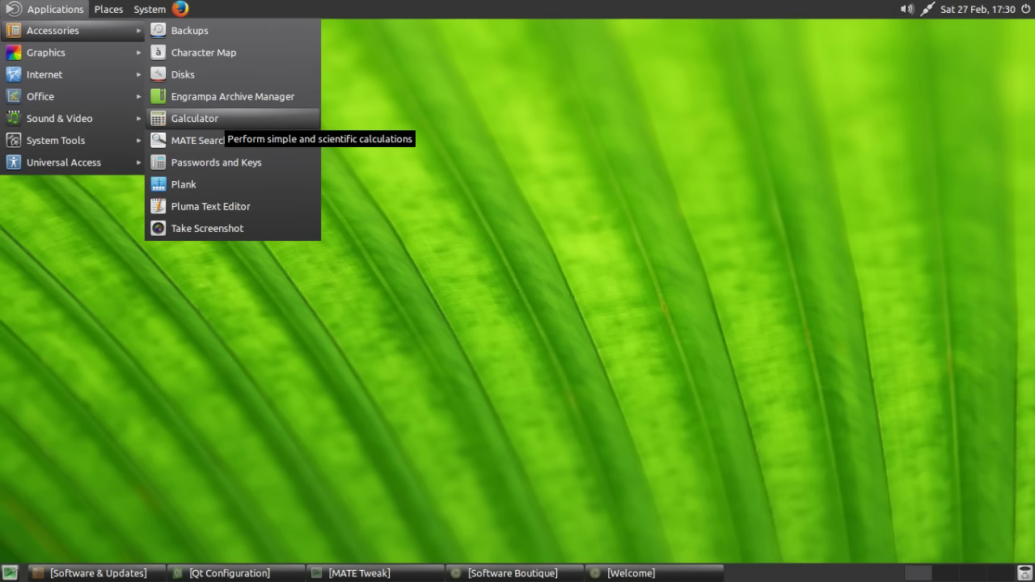
key(Down)
key(Down)
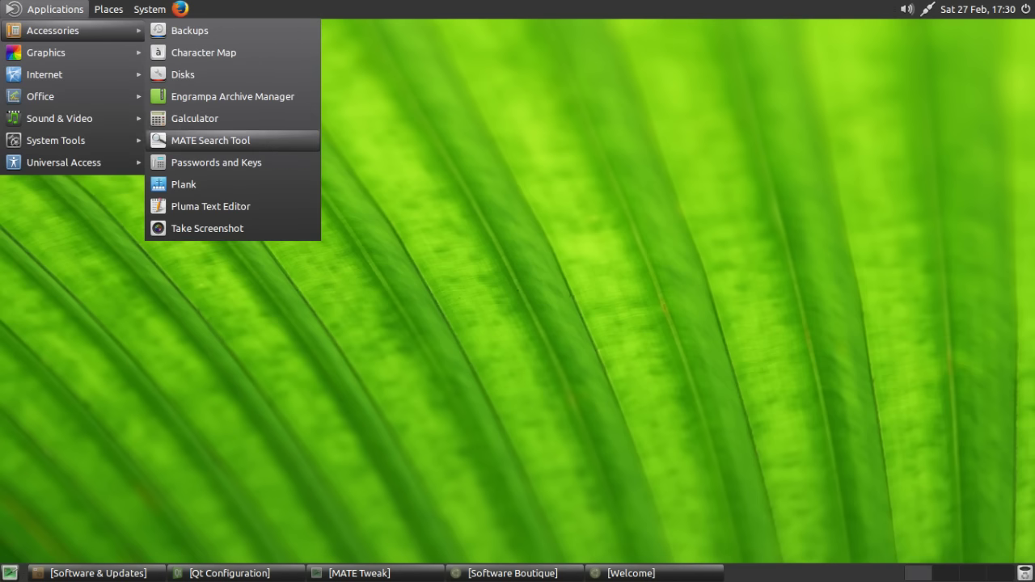
key(Down)
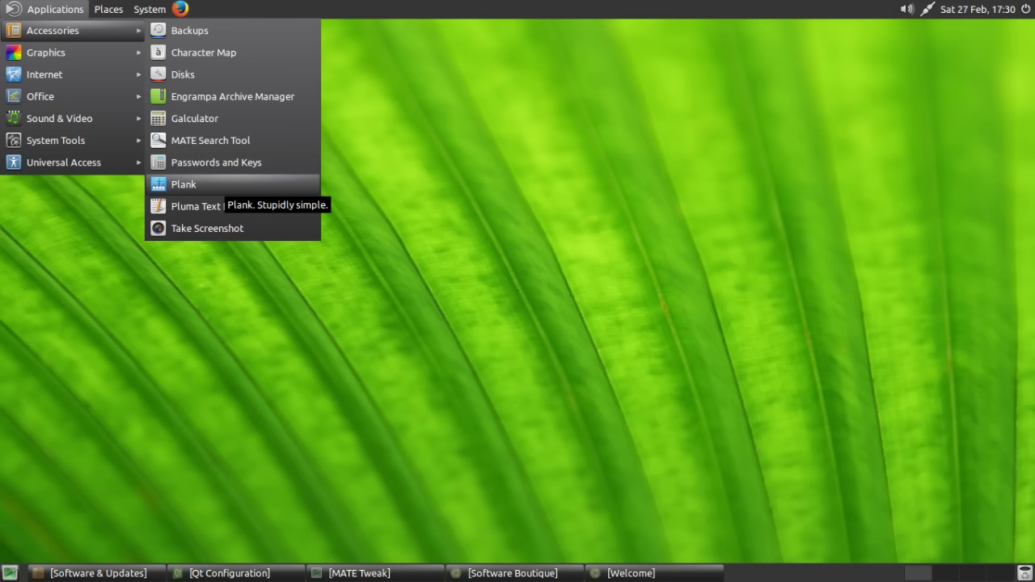
key(Down)
key(Return)
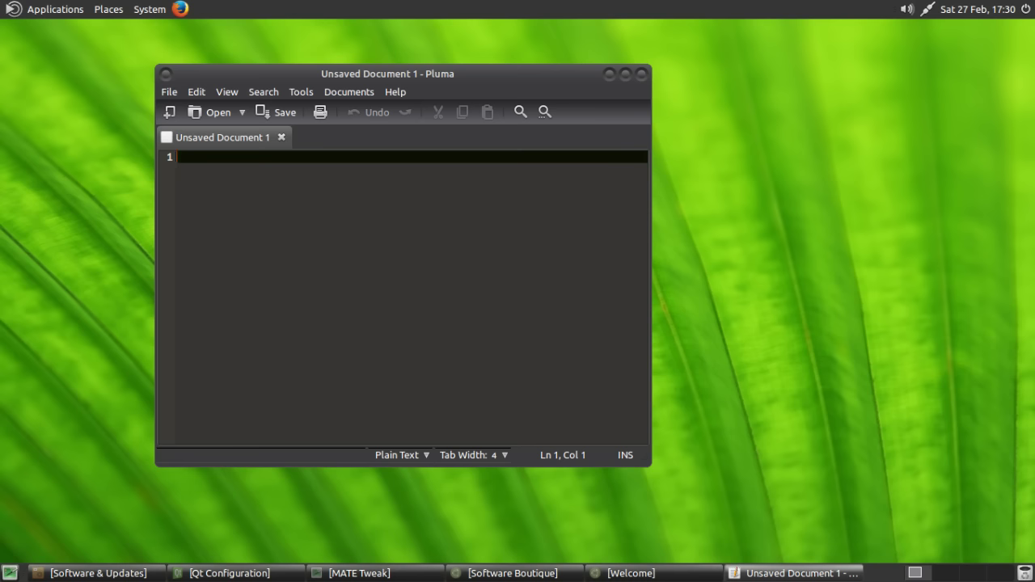
- Browse Pluma's Tools menu down to the spell-checking option without choosing anything
key(alt+d)
key(Left)
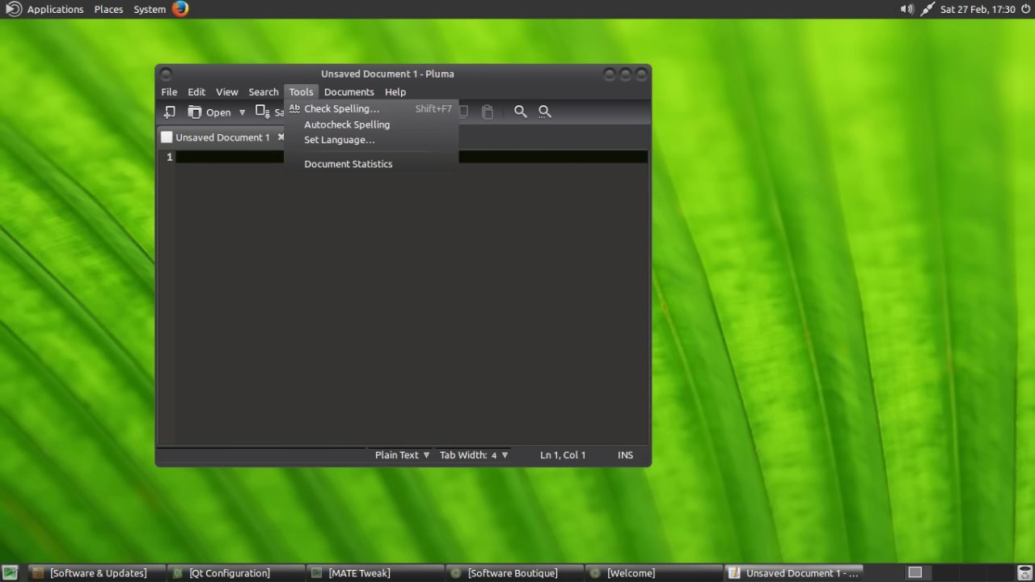
key(Right)
key(Escape)
key(alt+t)
key(Down)
key(Escape)
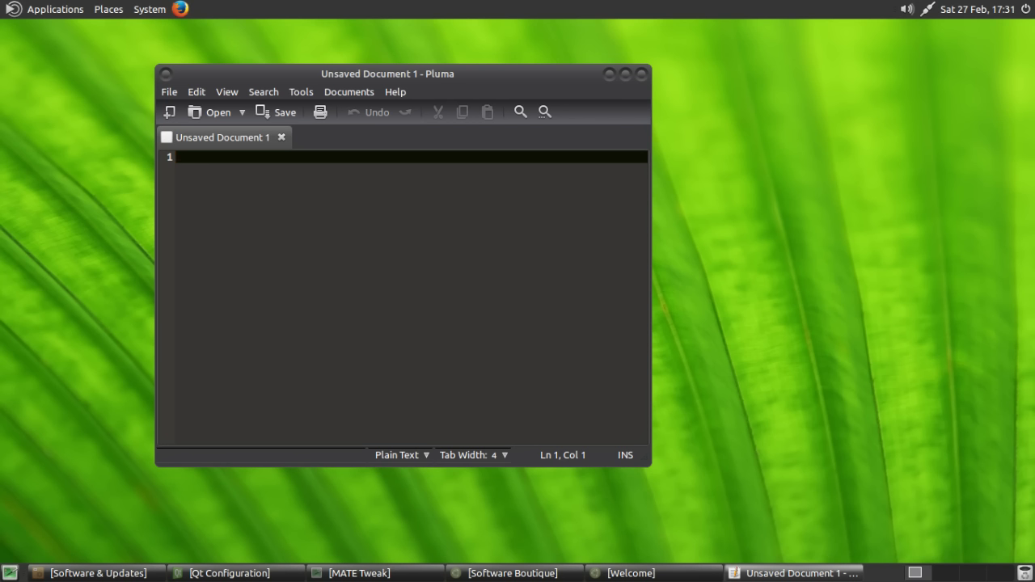
- Look over the Edit and File menus, then quit Pluma with Ctrl+Q
key(alt+e)
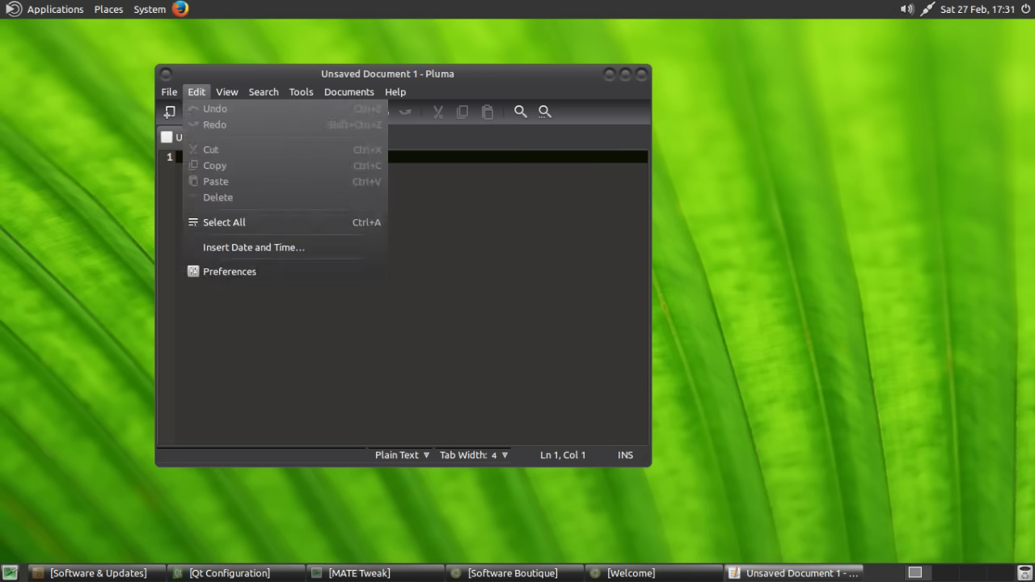
key(Left)
key(Left)
key(Left)
key(Left)
key(Escape)
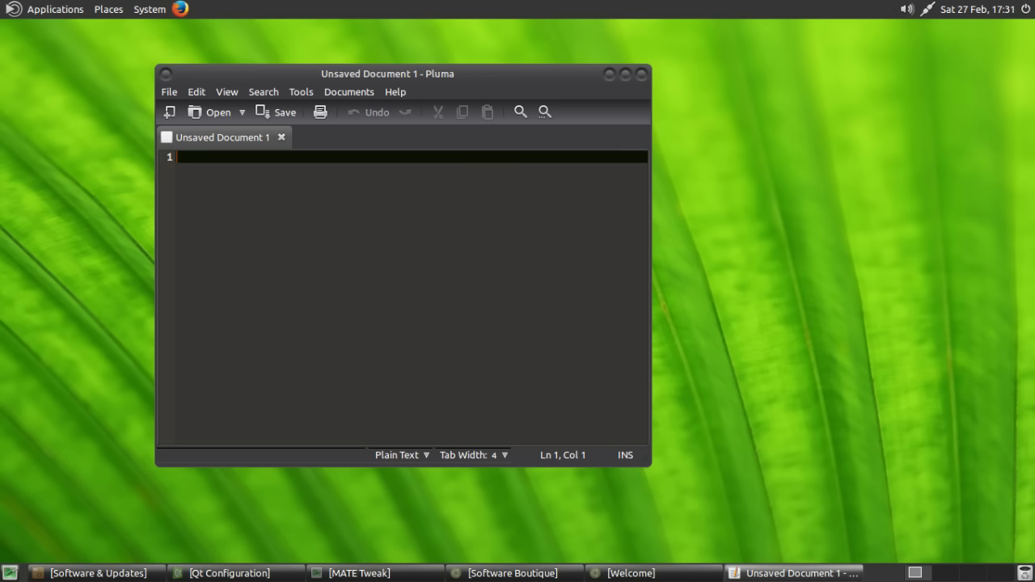
key(ctrl+q)
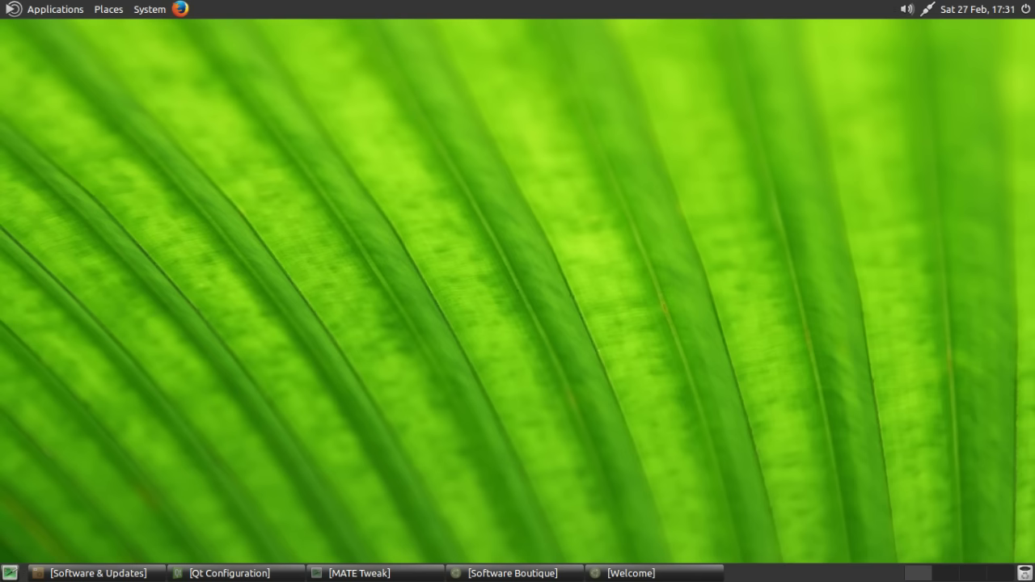
- Show the Accessories, Graphics and Internet submenus of the Applications menu
key(alt+F1)
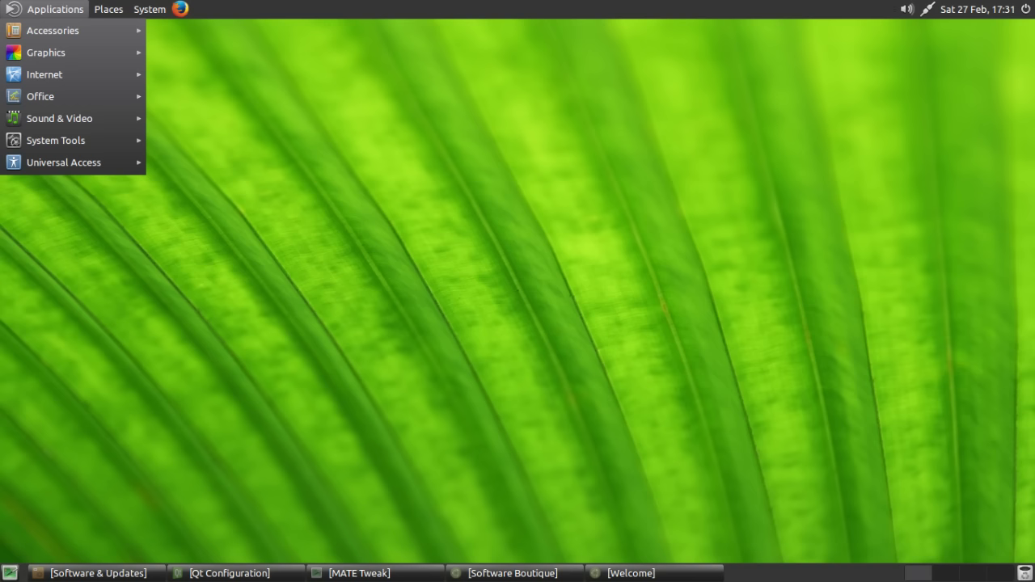
mouse_move(64, 74)
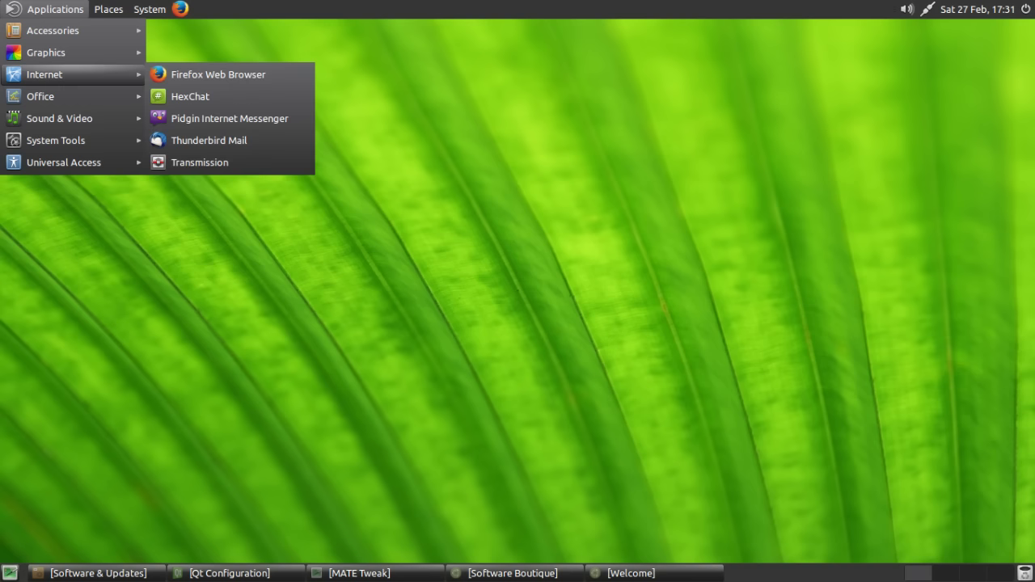
mouse_move(64, 29)
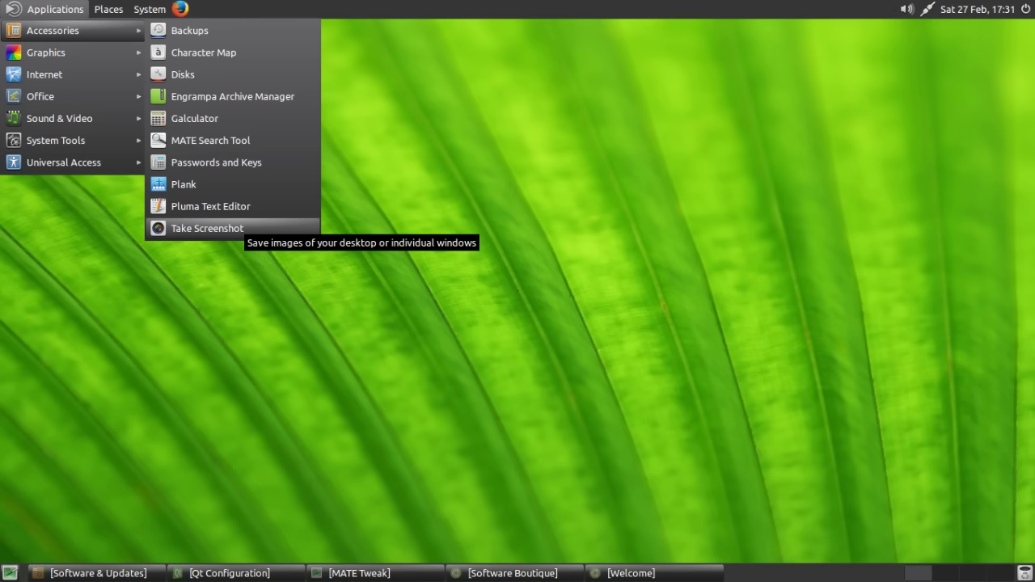
mouse_move(73, 52)
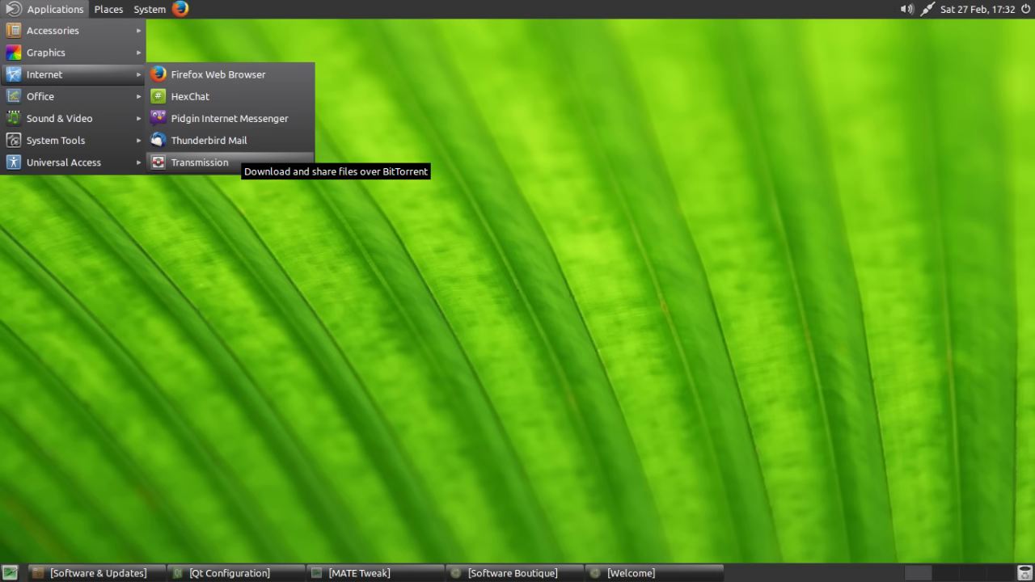
- Show the Office applications and move down to LibreOffice Writer
mouse_move(81, 96)
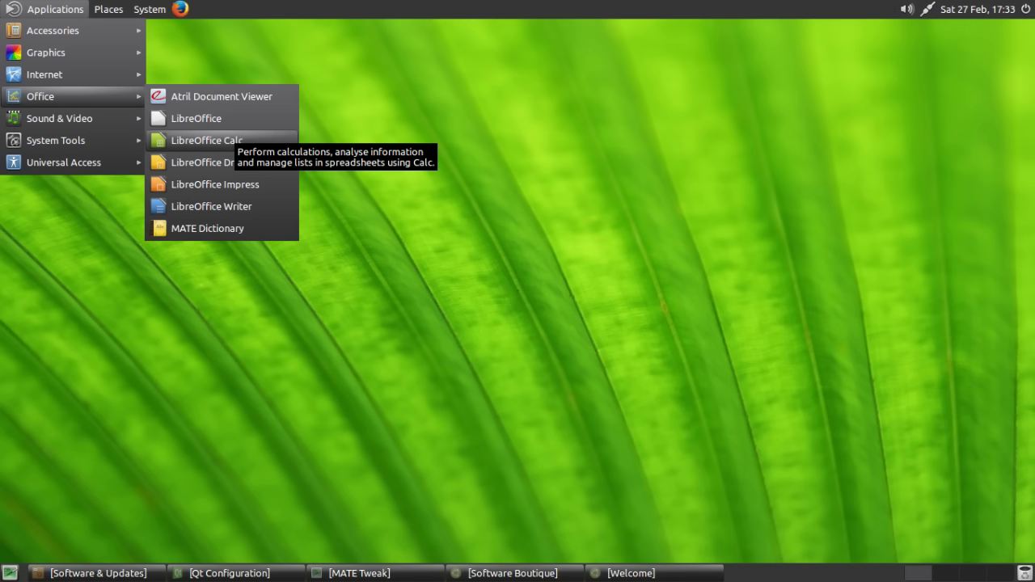
mouse_move(59, 118)
mouse_move(49, 97)
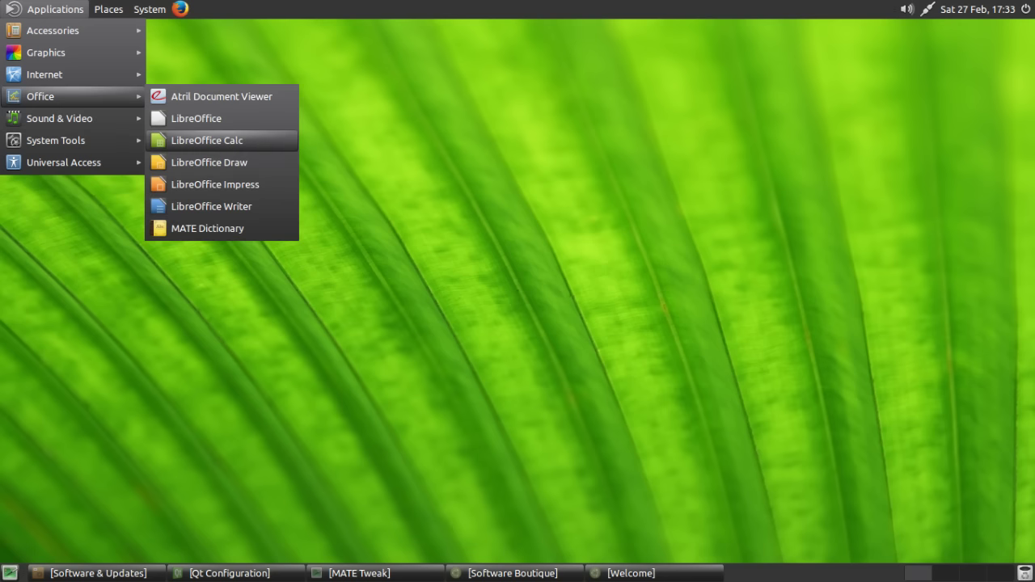
key(Down)
key(Down)
key(Down)
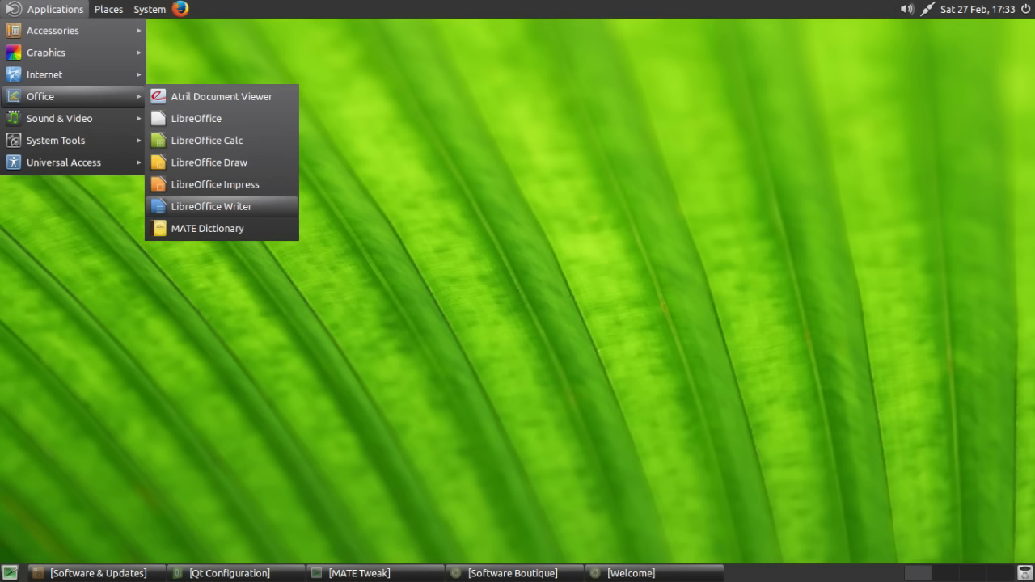
- Launch LibreOffice Writer, glance at the File and Format menus, then close blank Untitled 1
key(Return)
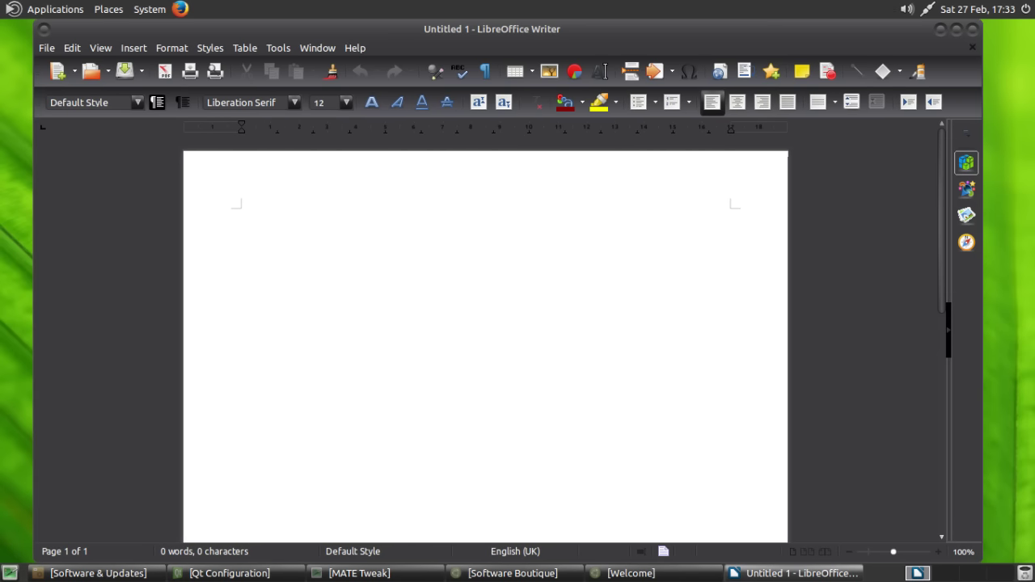
key(alt+f)
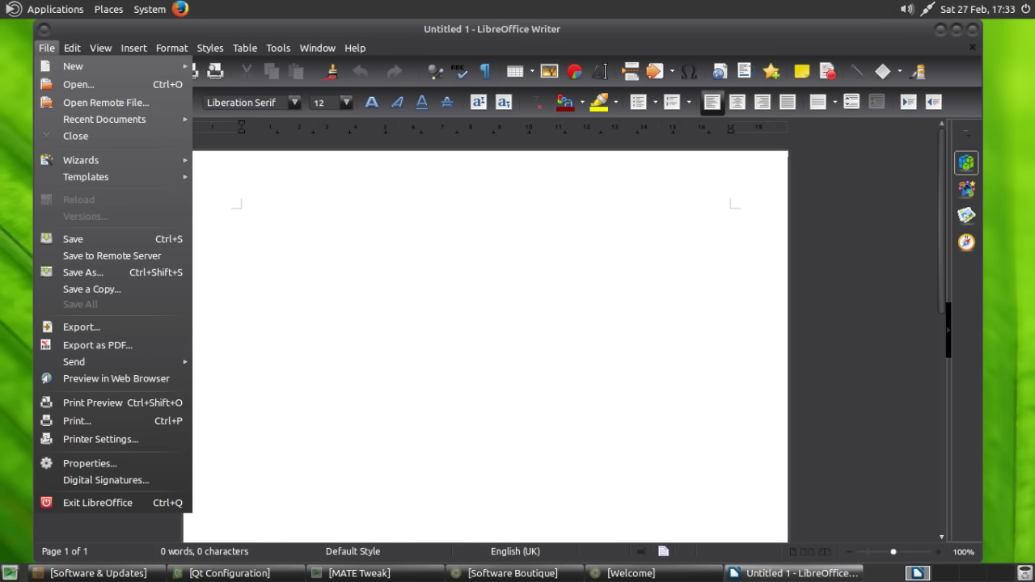
key(Escape)
key(alt+o)
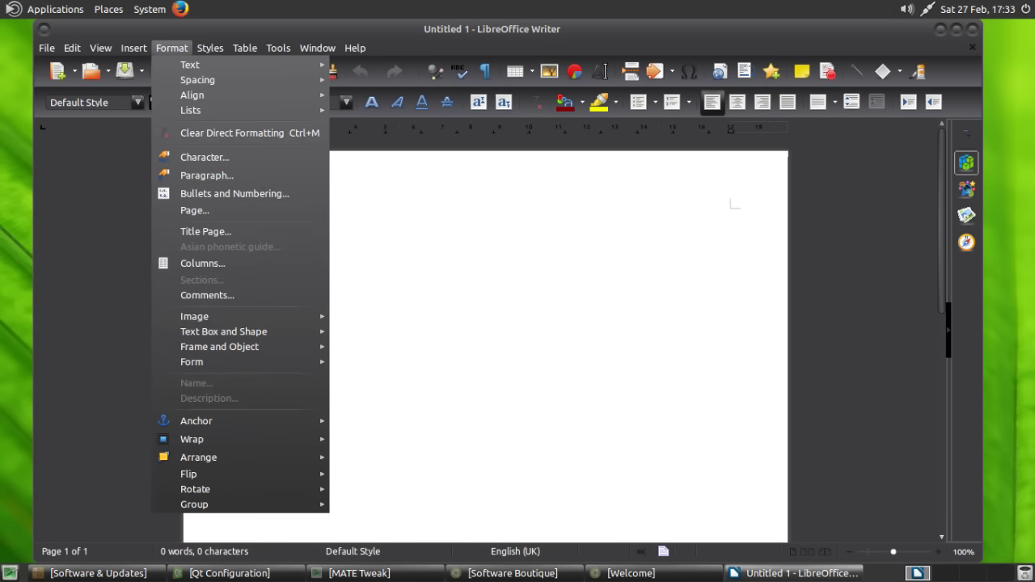
key(Escape)
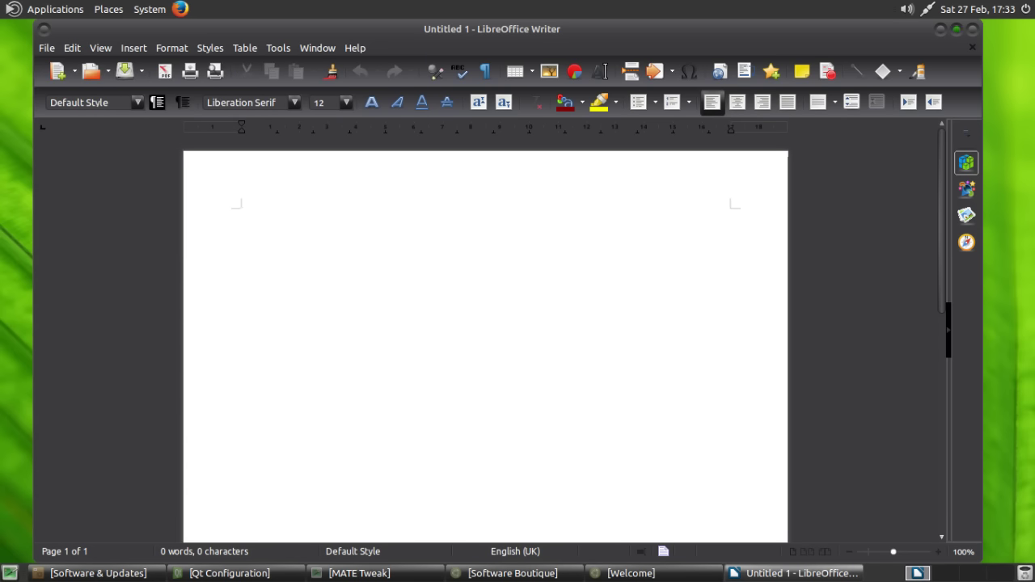
key(alt+F4)
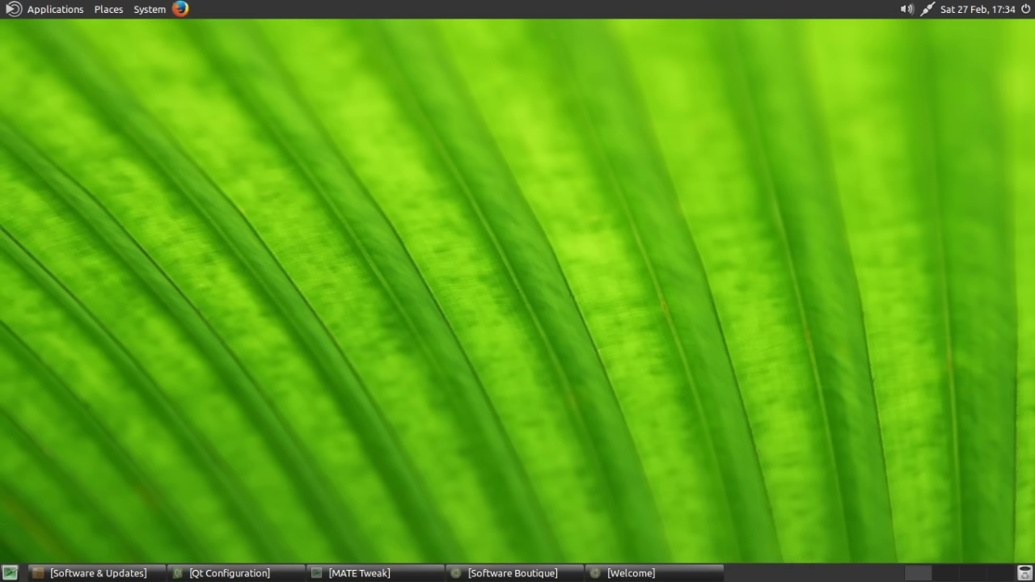
- Navigate Applications to Sound & Video and launch VLC media player
key(alt+F1)
key(Down)
key(Down)
key(Down)
key(Down)
key(Down)
key(Right)
key(Left)
key(Up)
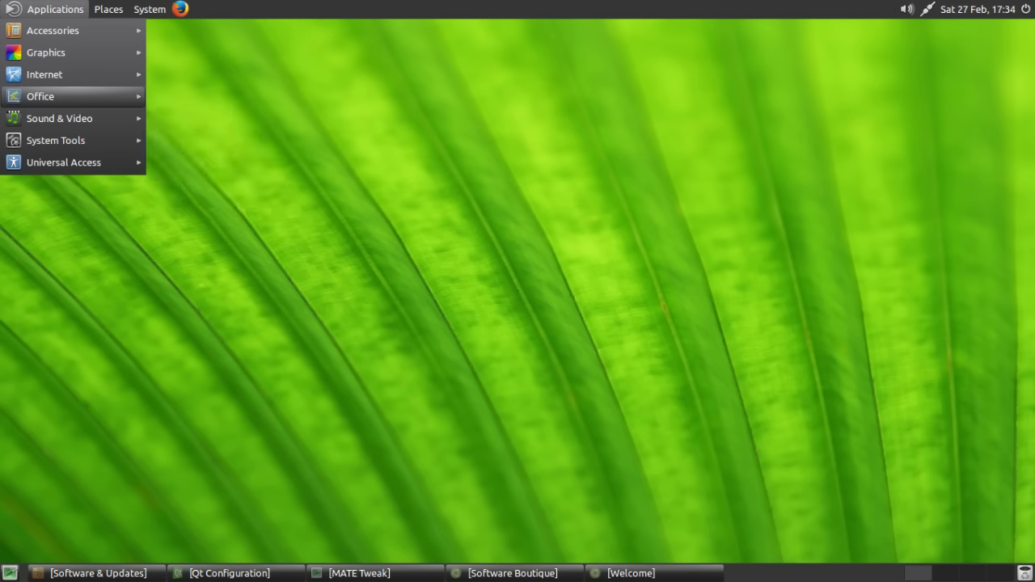
key(Right)
key(Down)
key(Down)
key(Down)
key(Down)
key(Down)
key(Down)
key(Up)
key(Left)
key(Down)
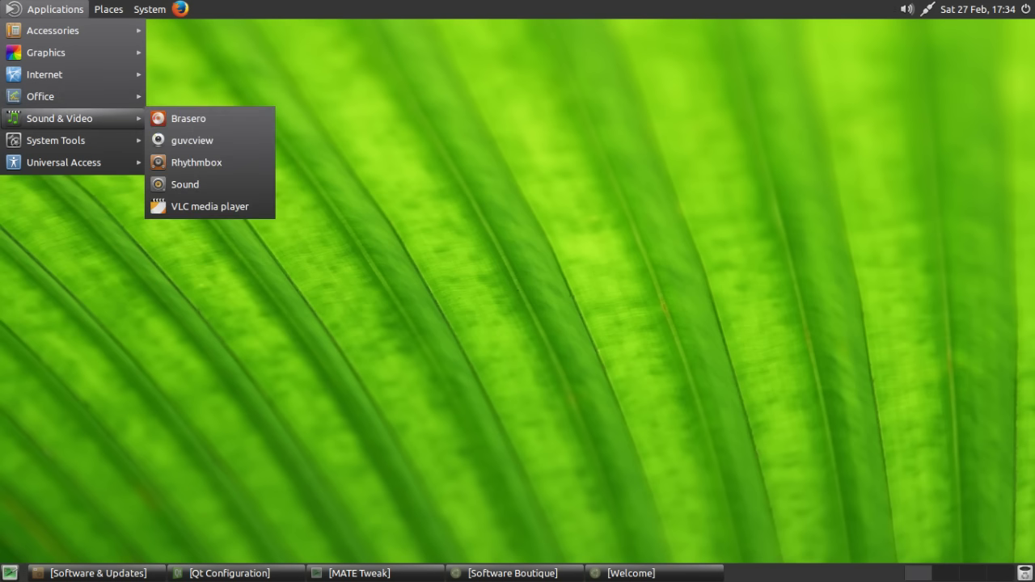
key(Right)
key(Down)
key(Down)
key(Down)
key(Down)
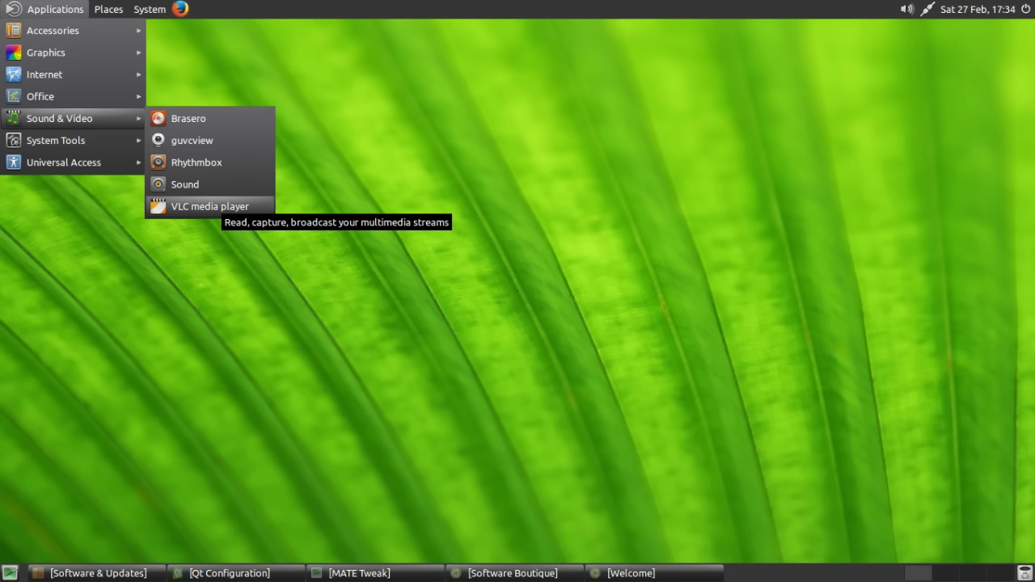
key(Return)
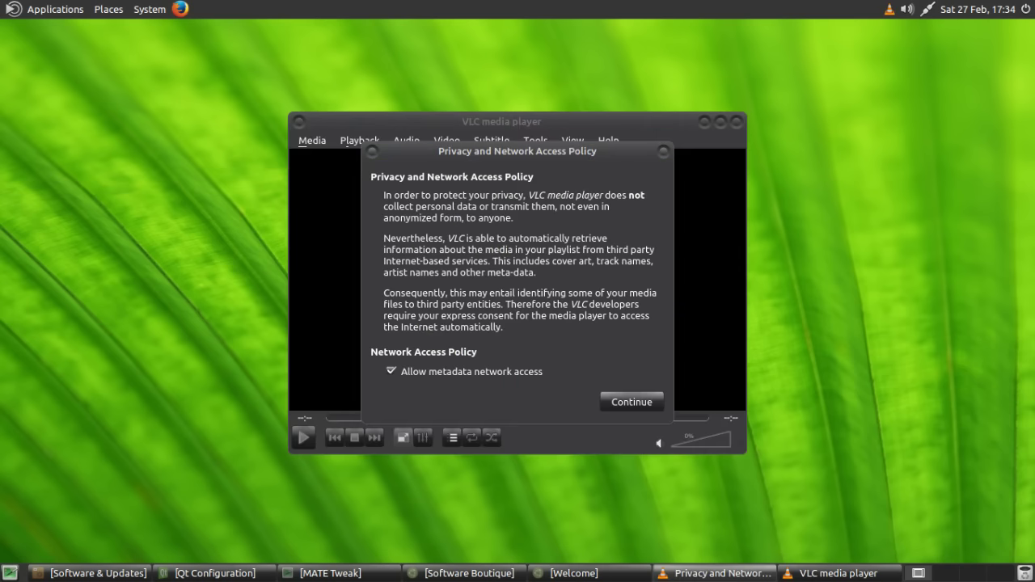
- Untick Allow metadata network access in the privacy notice and continue
key(Tab)
key(space)
key(Tab)
key(Return)
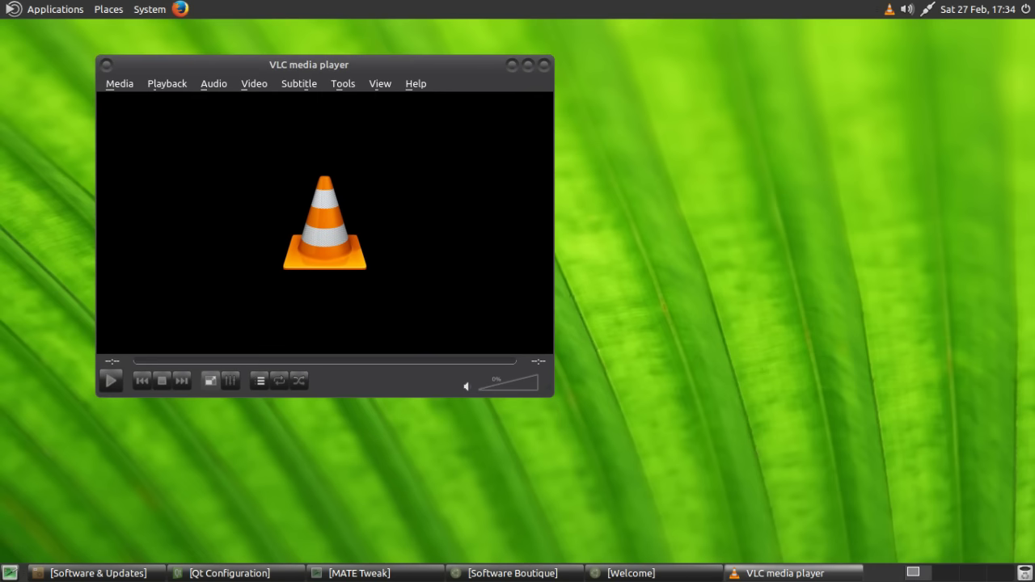
- Look through VLC's Media, Playback and Audio menus
key(alt+m)
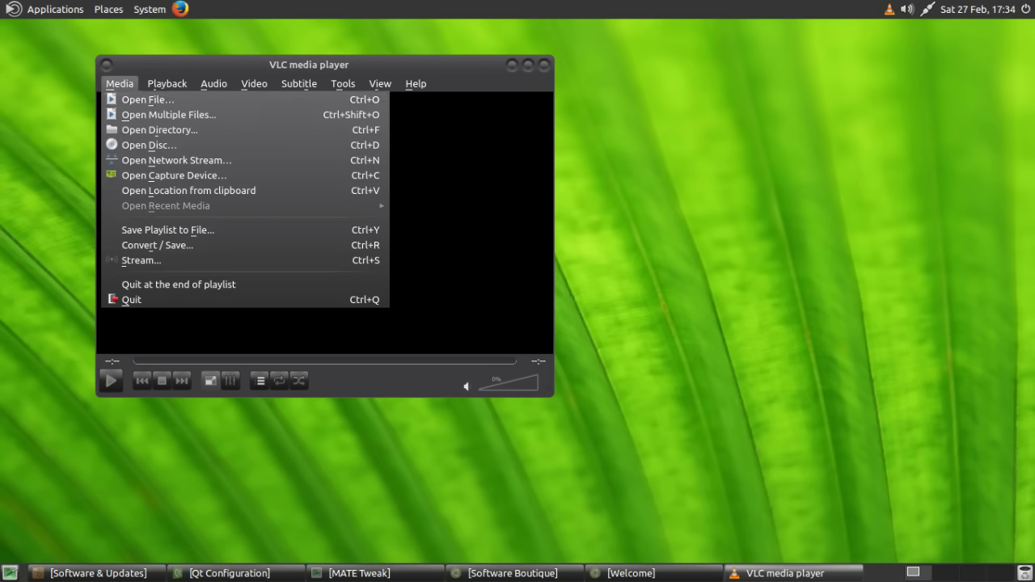
key(Right)
key(Escape)
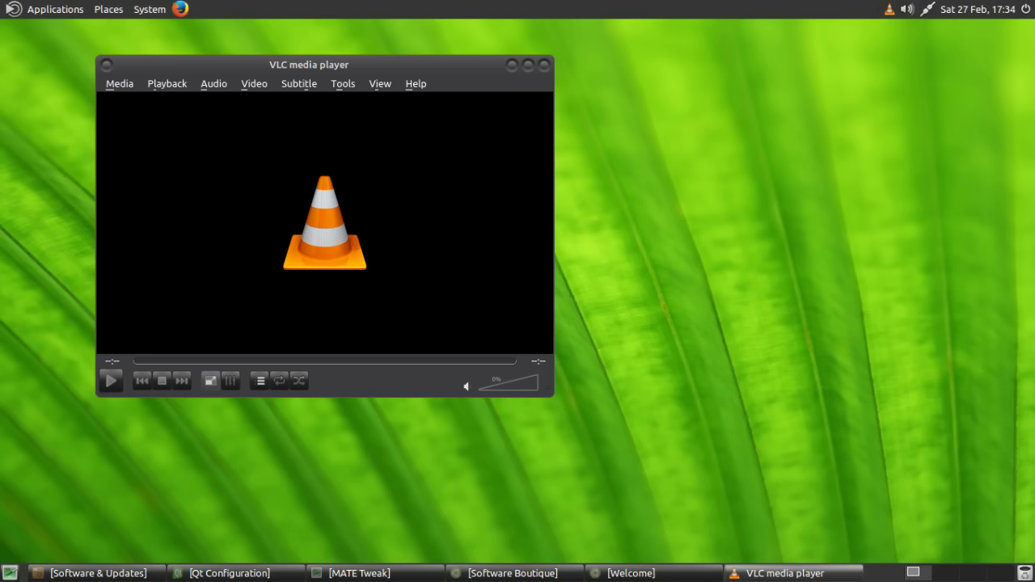
key(alt+m)
key(Right)
key(Right)
key(Escape)
- Close VLC and show the System Tools applications
click(545, 64)
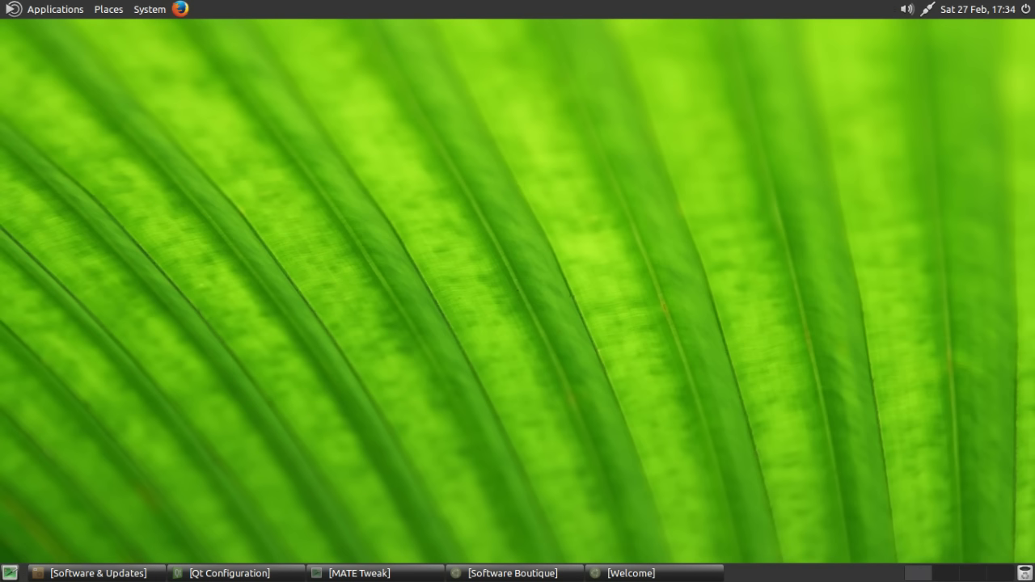
click(55, 9)
mouse_move(55, 140)
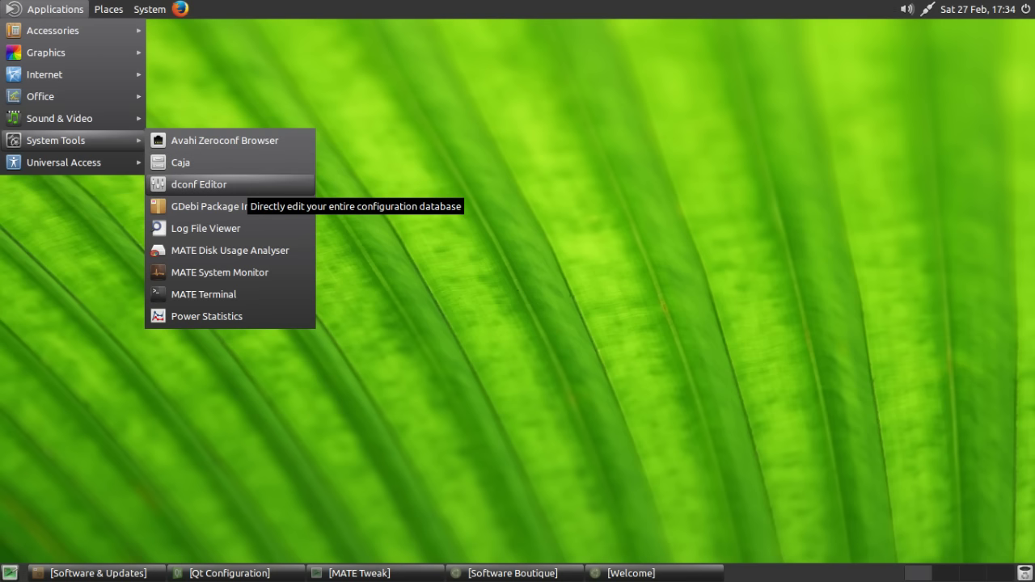
- Open Caja on the home folder, select then deselect Documents, nudge the window, and close it
click(231, 163)
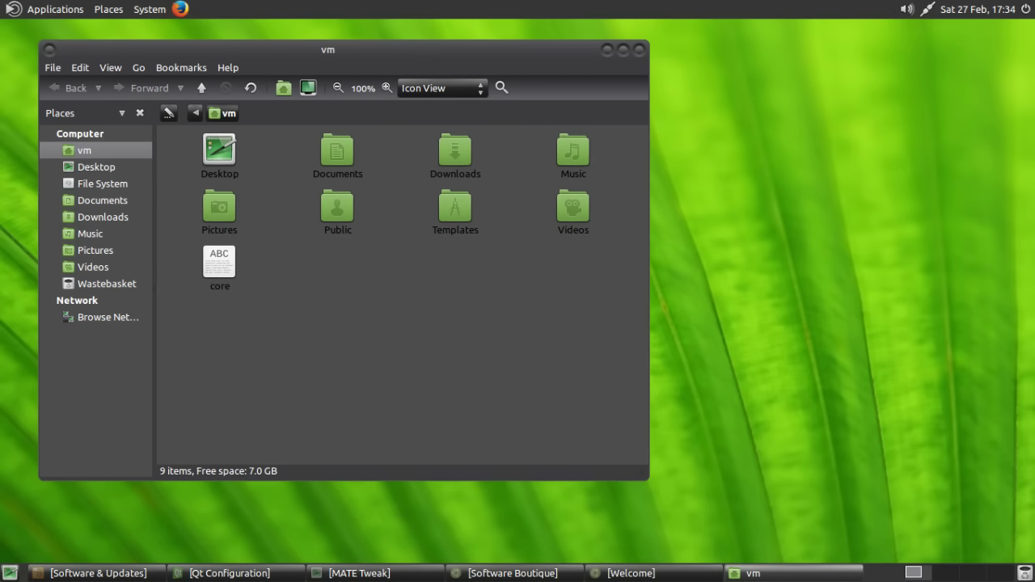
click(338, 151)
click(388, 186)
drag(327, 49, 333, 51)
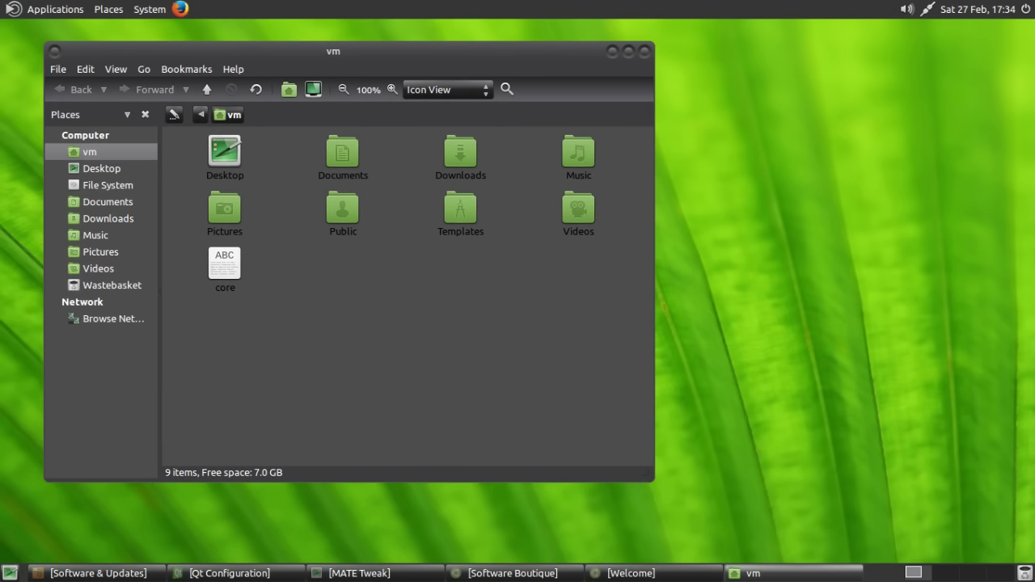
click(645, 50)
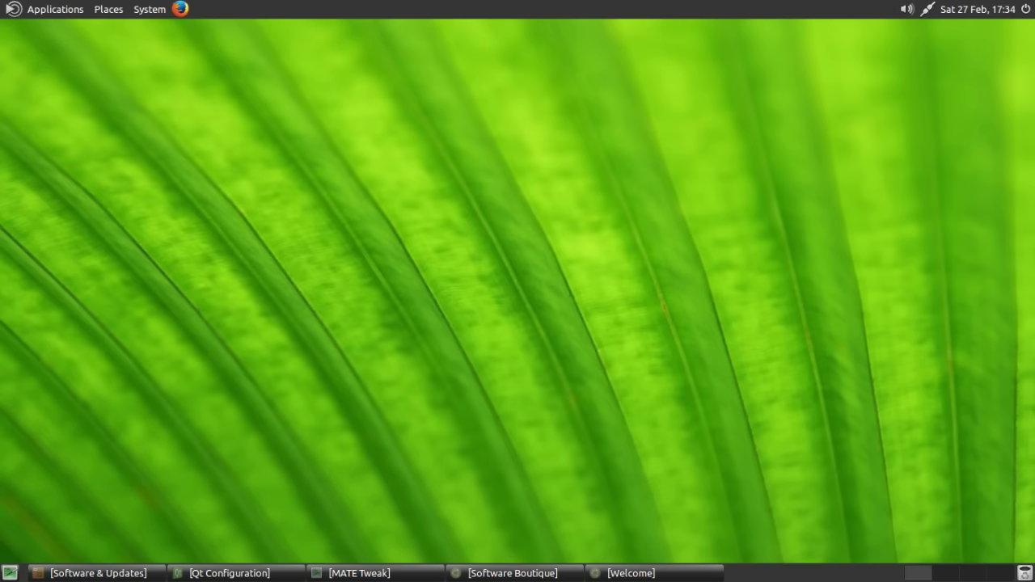
- Launch MATE Terminal from Applications > System Tools
click(55, 9)
mouse_move(45, 74)
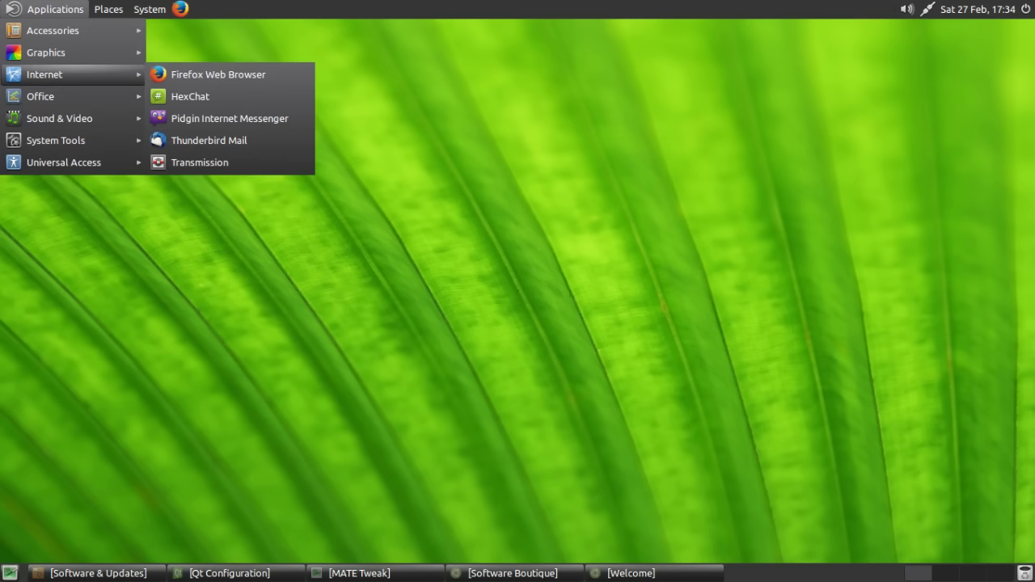
click(219, 74)
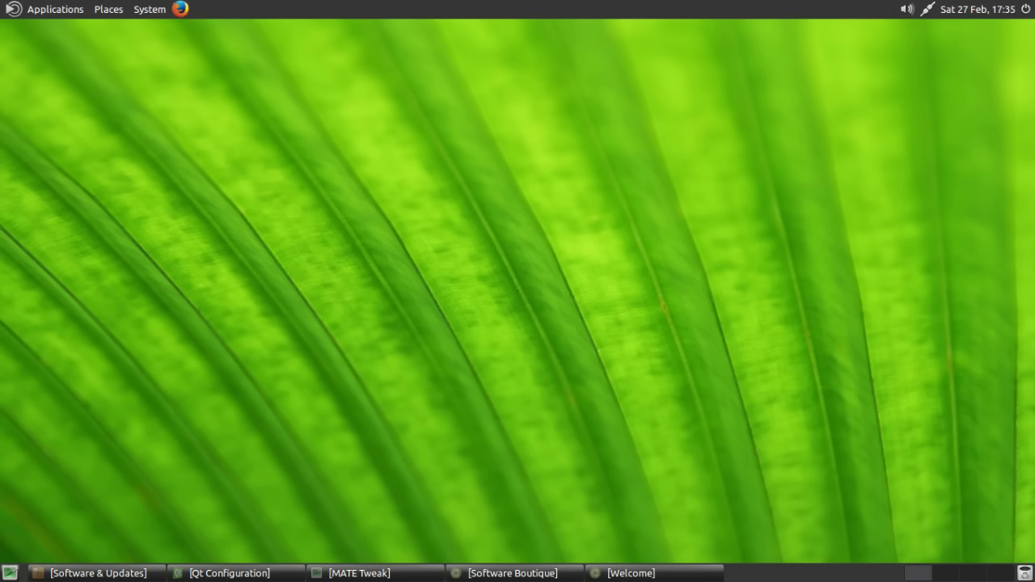
click(55, 9)
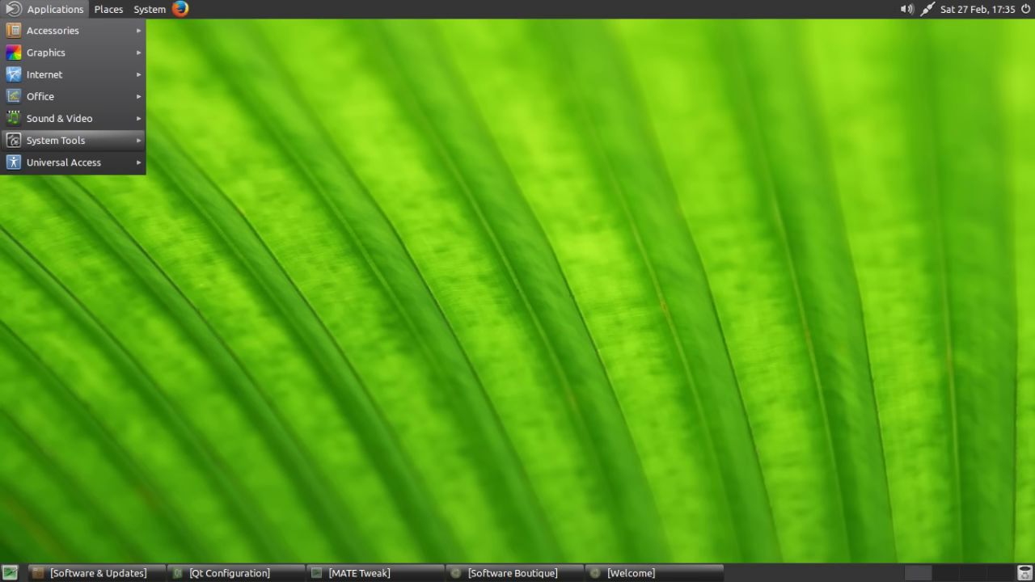
click(203, 294)
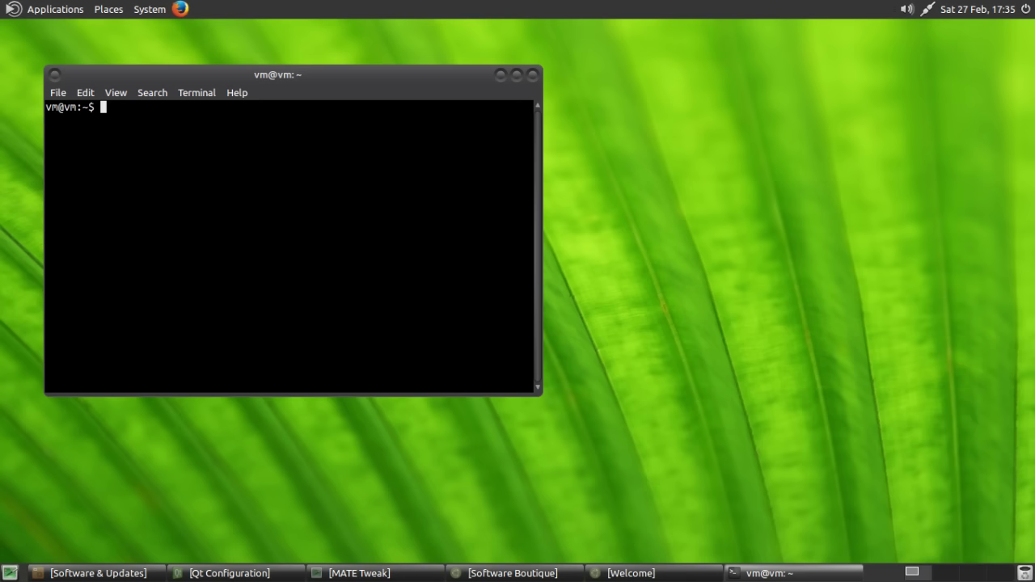
- Run ls to list the home folder, then browse the Edit and Search menus
text(ls)
key(Return)
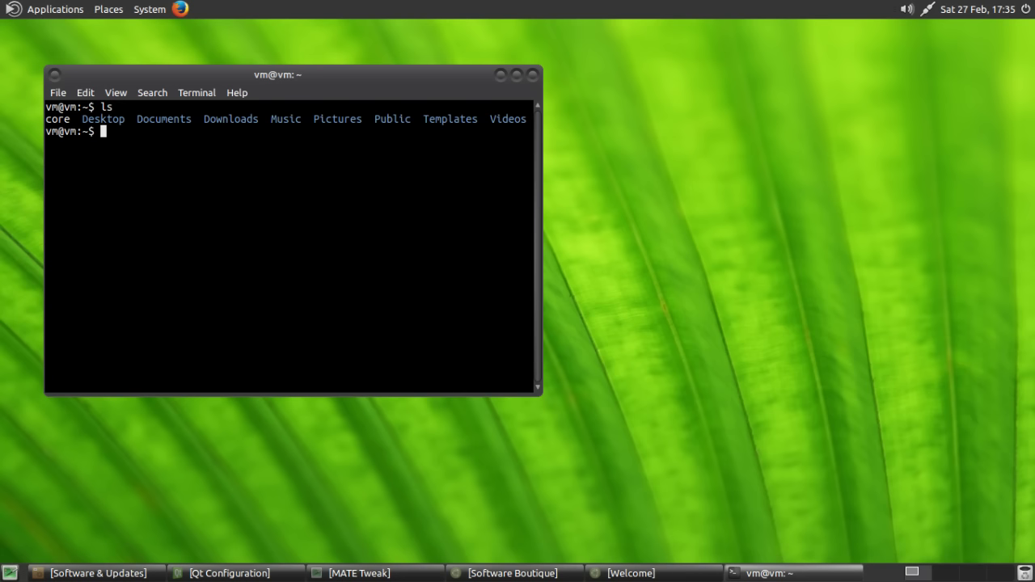
key(alt+e)
key(Right)
key(Left)
key(Left)
key(Escape)
drag(364, 75, 348, 68)
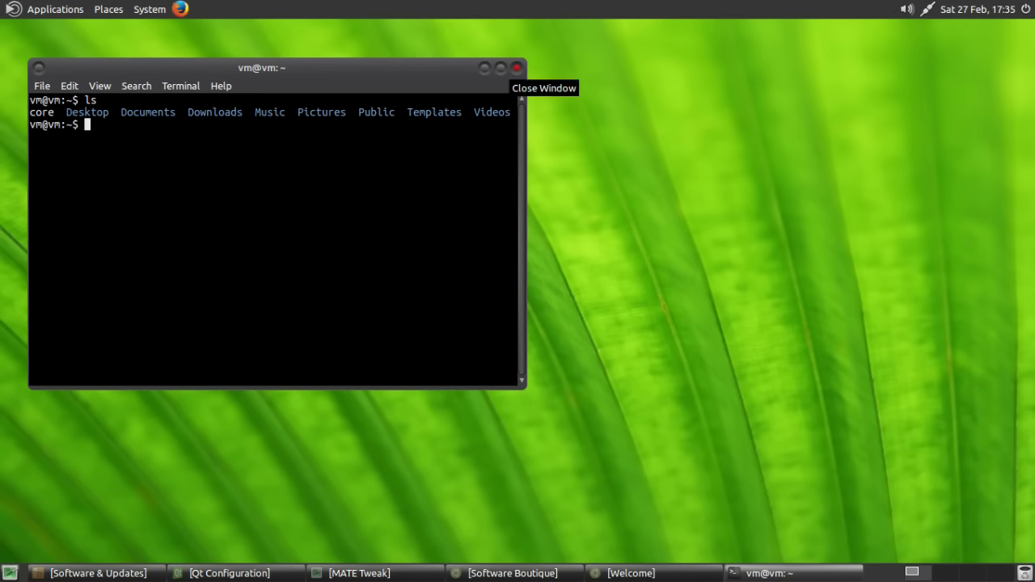
- Close the terminal and open the Sound & Video category of the Applications menu
click(517, 67)
key(alt+F1)
key(Down)
key(Down)
key(Down)
key(Down)
key(Down)
key(Down)
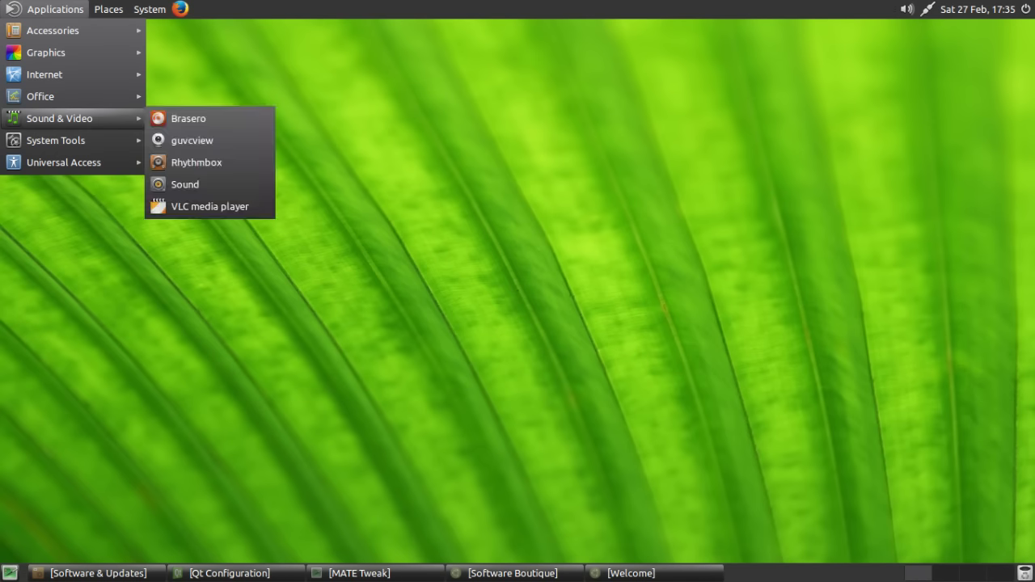
key(Up)
key(Right)
- Browse guvcview, Rhythmbox and Brasero, then System Tools and Office, and dismiss the menu
key(Down)
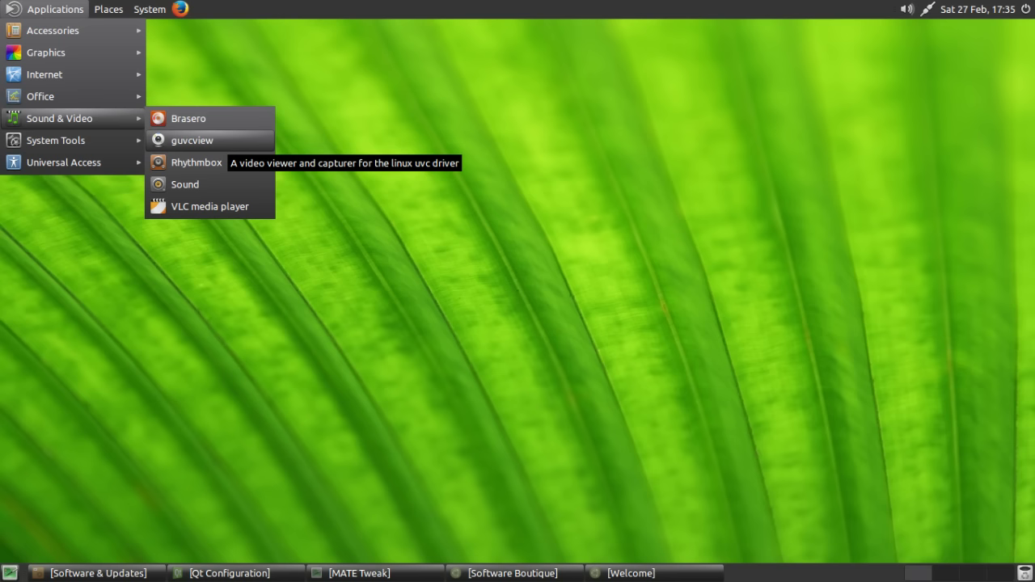
key(Down)
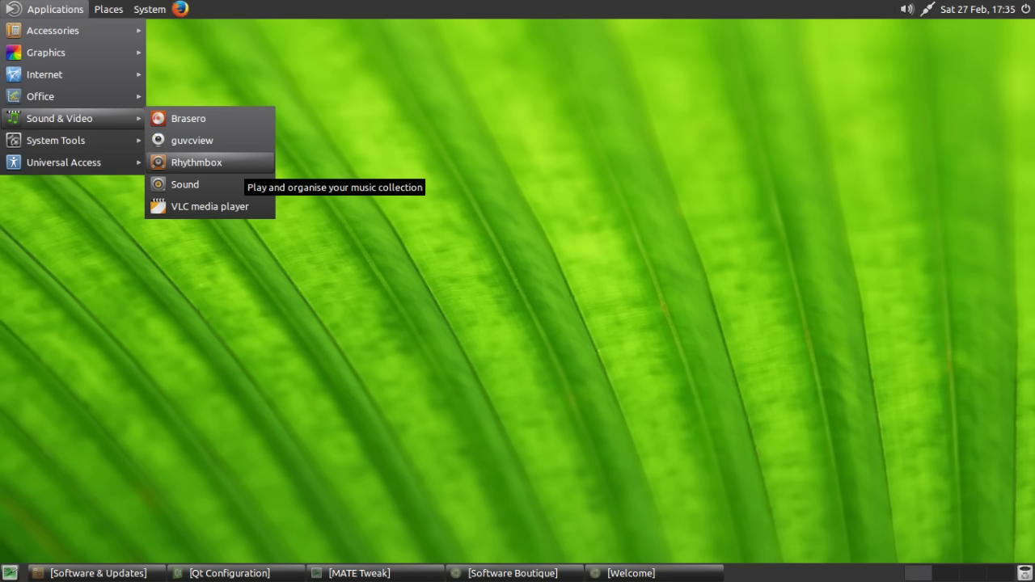
key(Up)
key(Up)
key(Up)
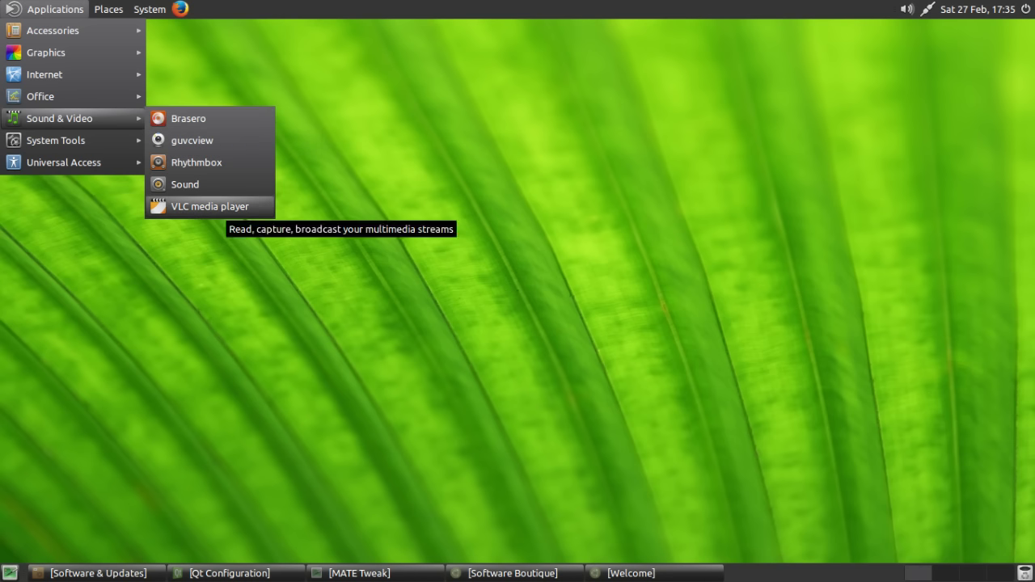
key(Down)
key(Left)
key(Down)
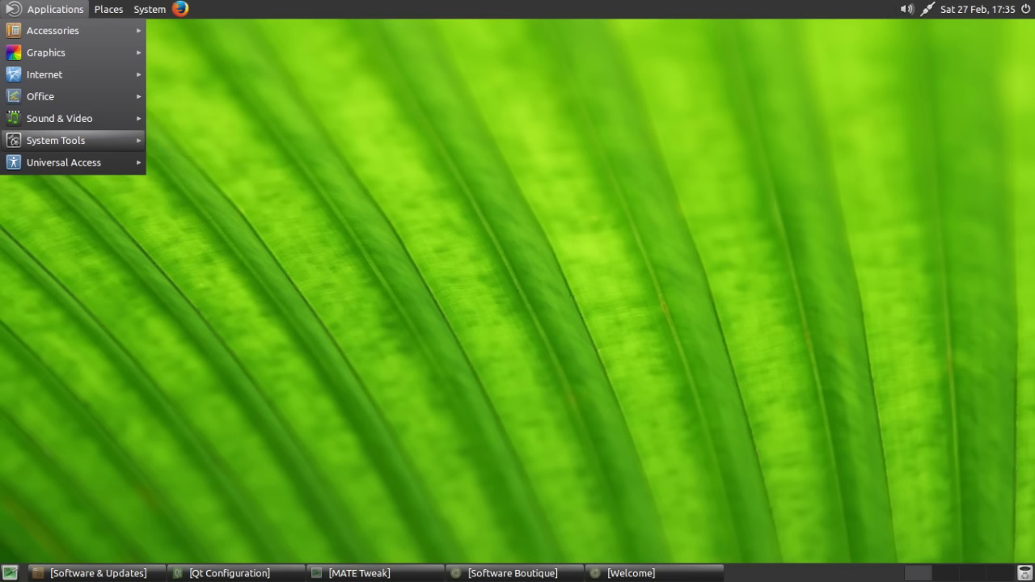
key(Up)
key(Up)
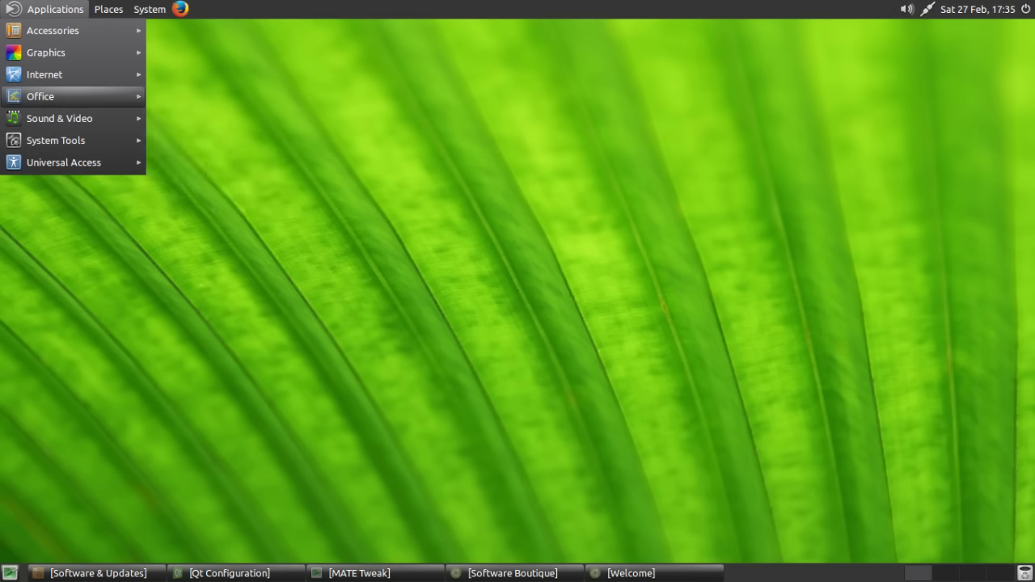
key(Escape)
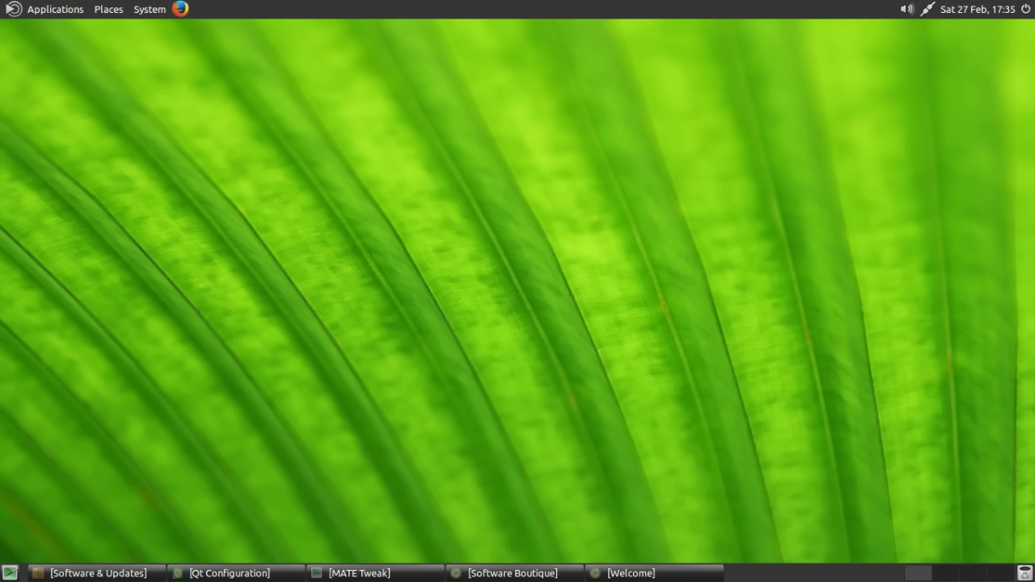
- Restore Software & Updates at Additional Drivers and glance at System > Preferences > Hardware
click(89, 572)
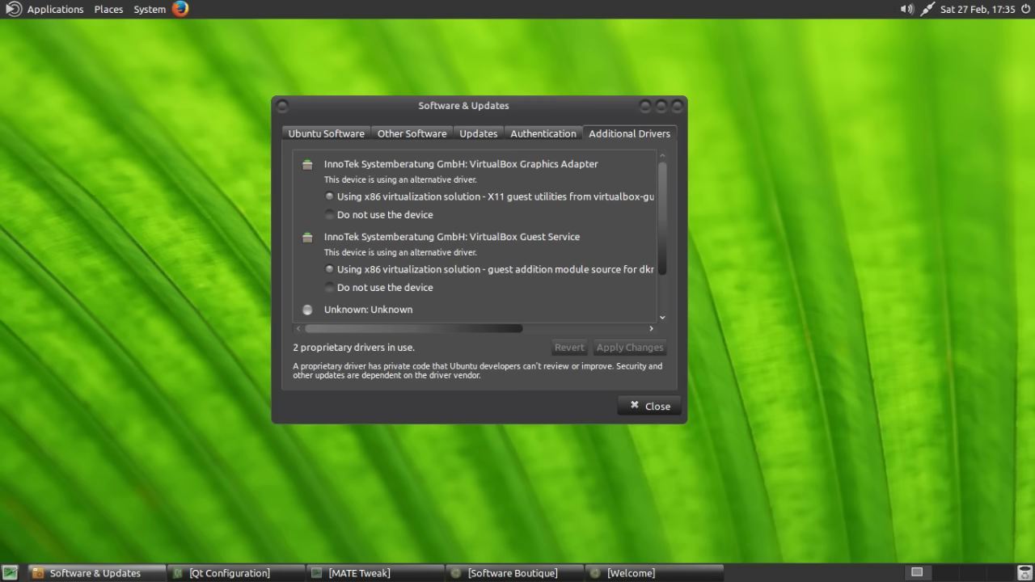
click(150, 9)
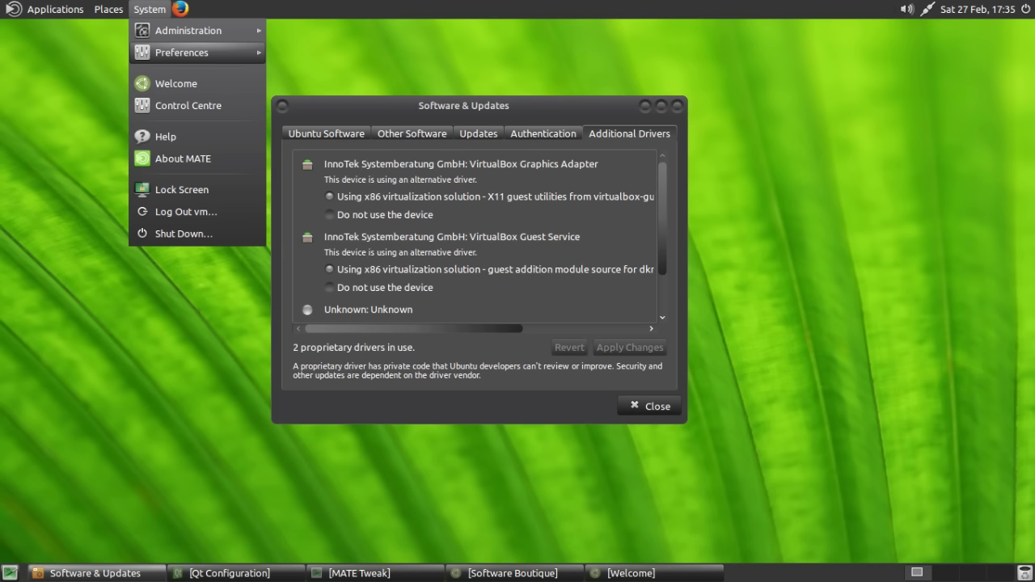
mouse_move(189, 30)
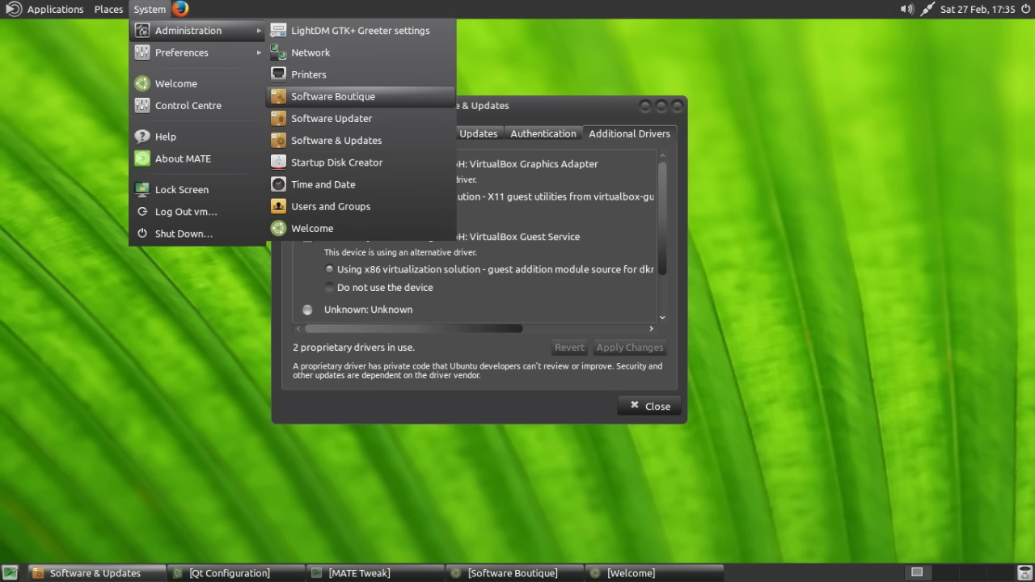
mouse_move(182, 52)
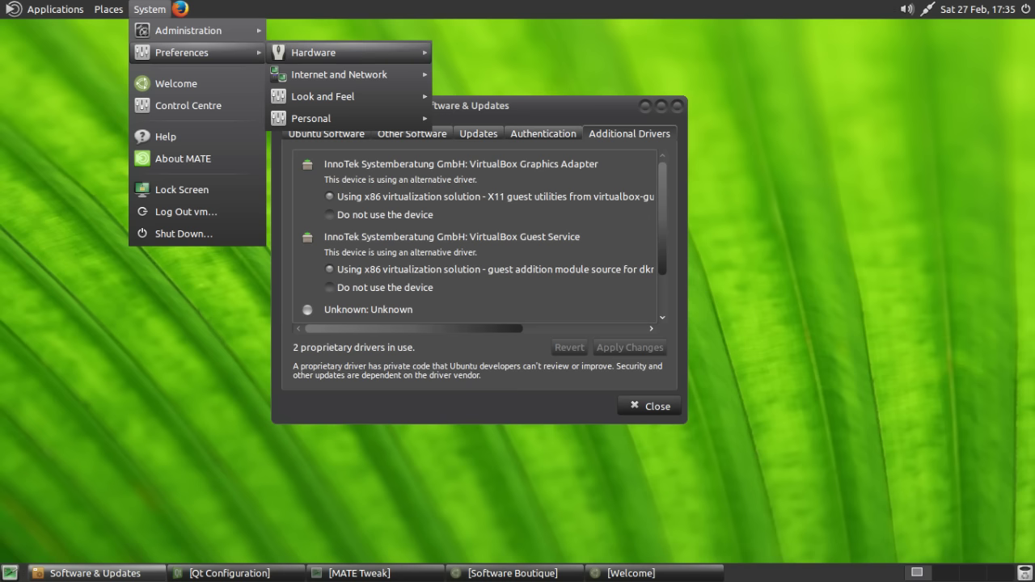
mouse_move(314, 52)
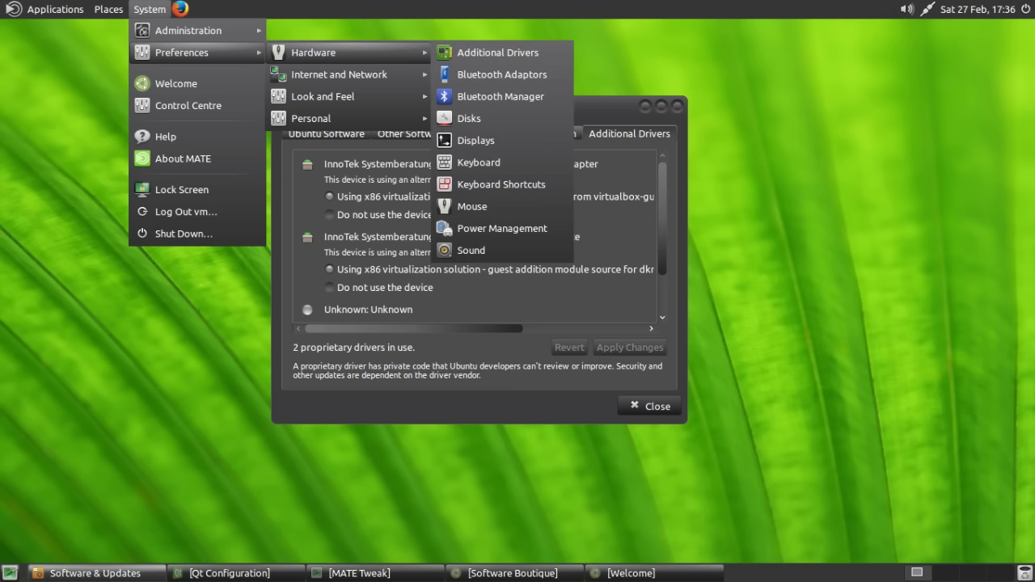
click(501, 96)
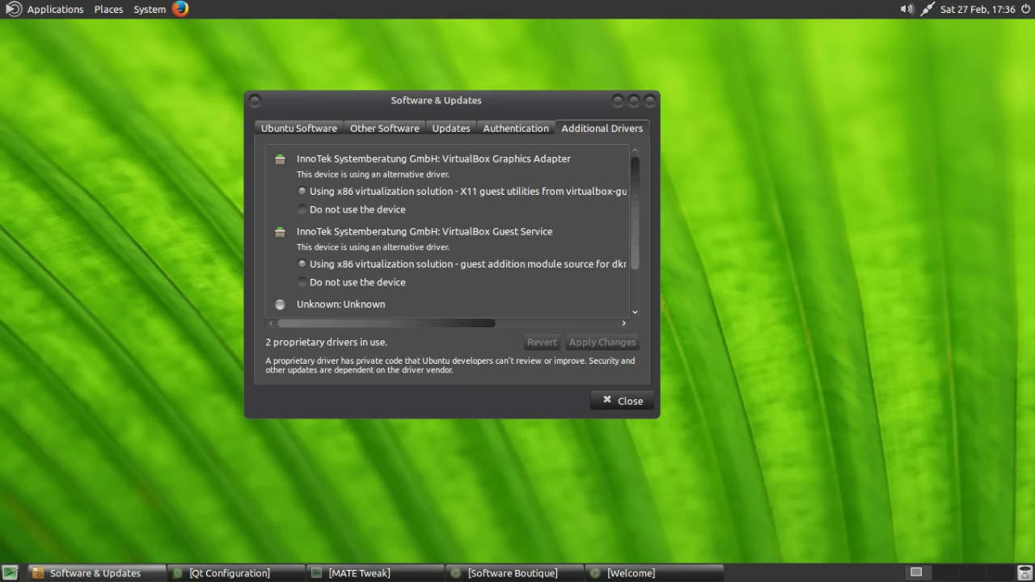
- Scroll through the driver list, then close Software & Updates with Escape
scroll(453, 231, down, 2)
scroll(453, 232, up, 2)
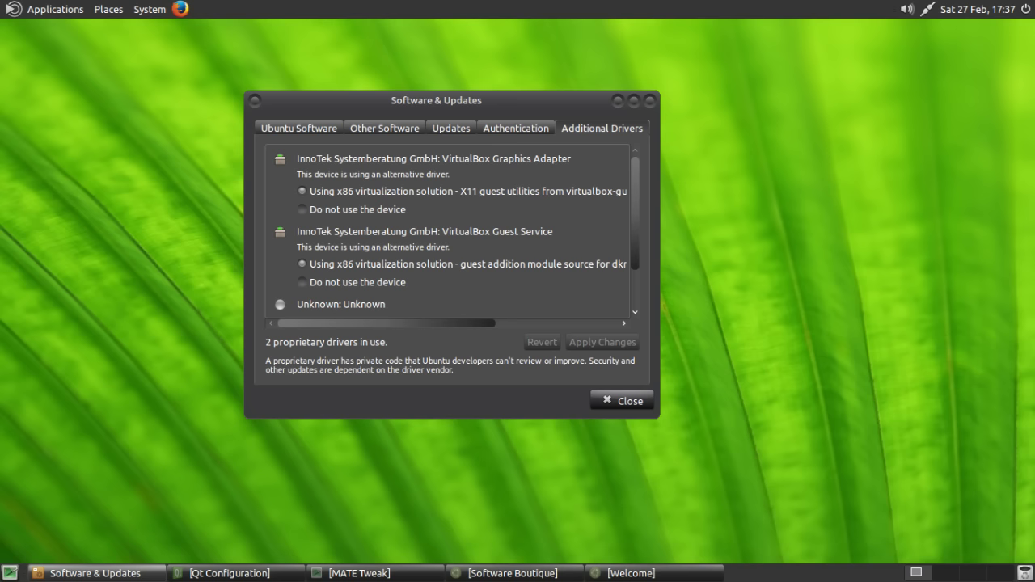
key(Escape)
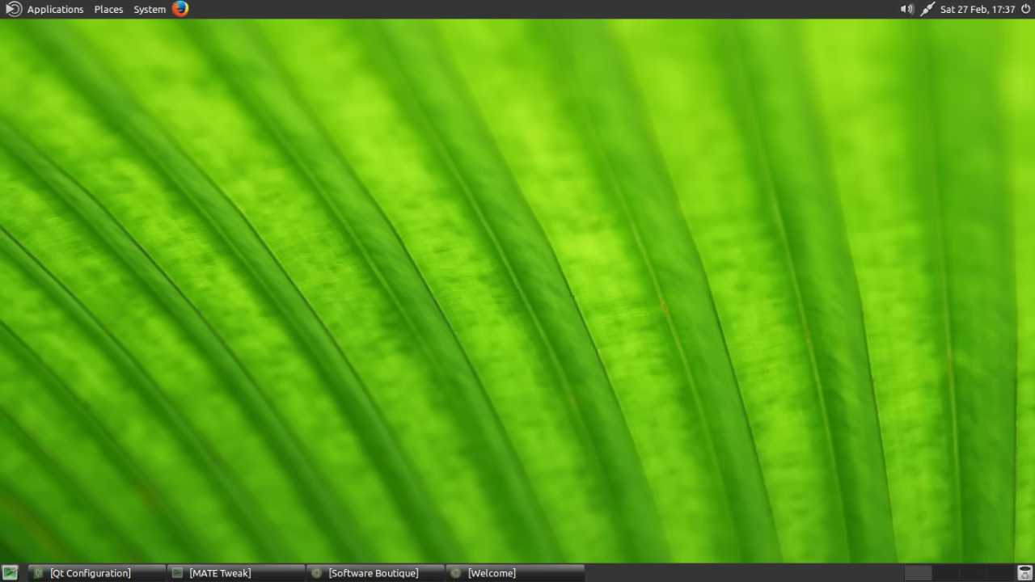
- Restore Qt Configuration (GUI Style GTK+), browse System > Preferences > Look and Feel, then close it
click(97, 573)
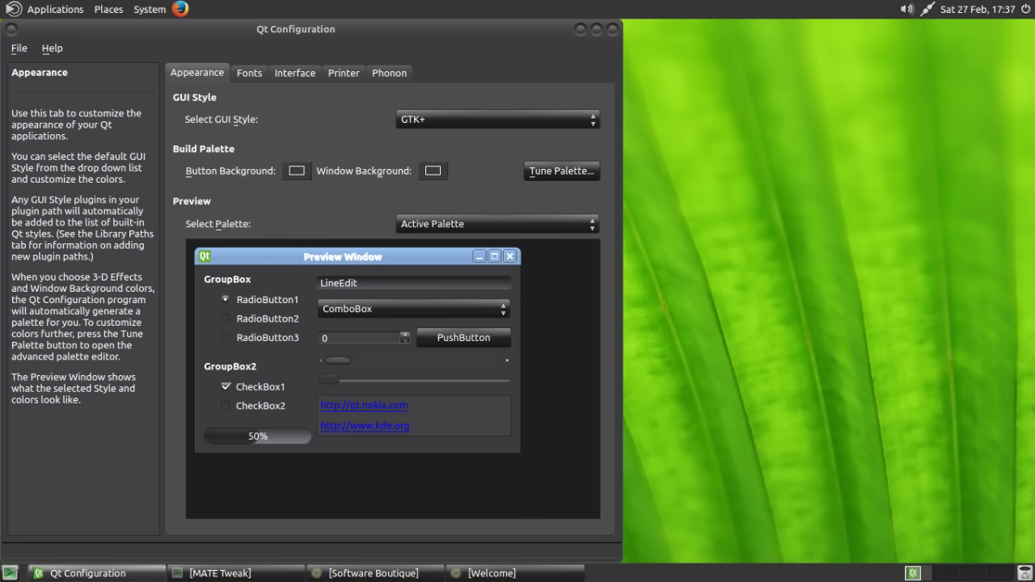
click(150, 9)
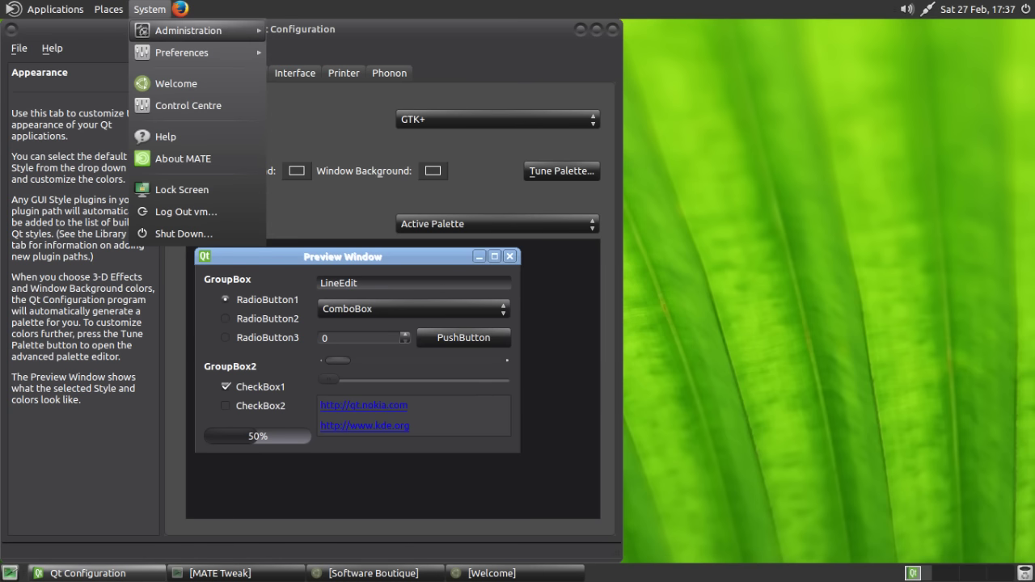
mouse_move(190, 30)
mouse_move(182, 51)
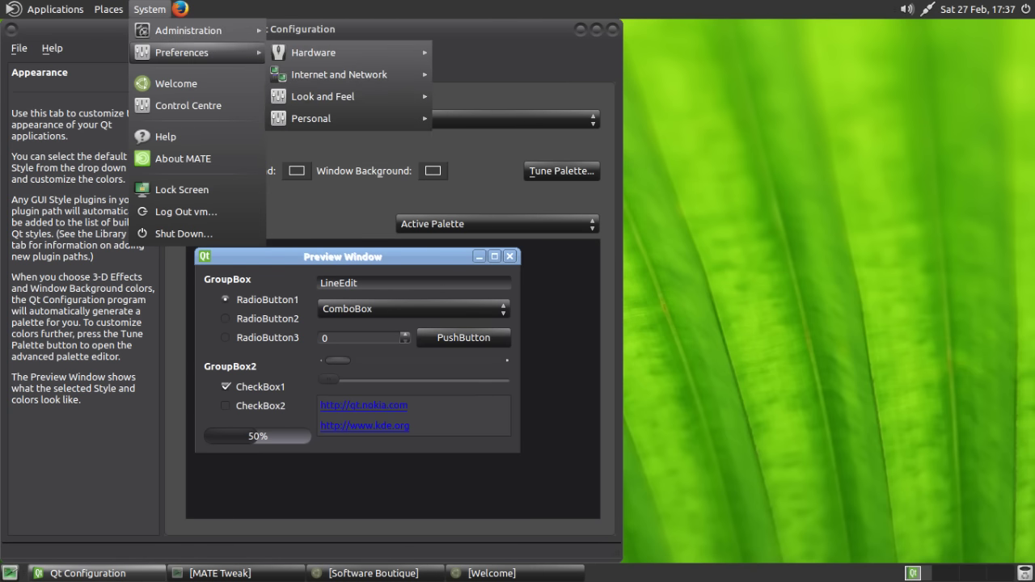
mouse_move(324, 96)
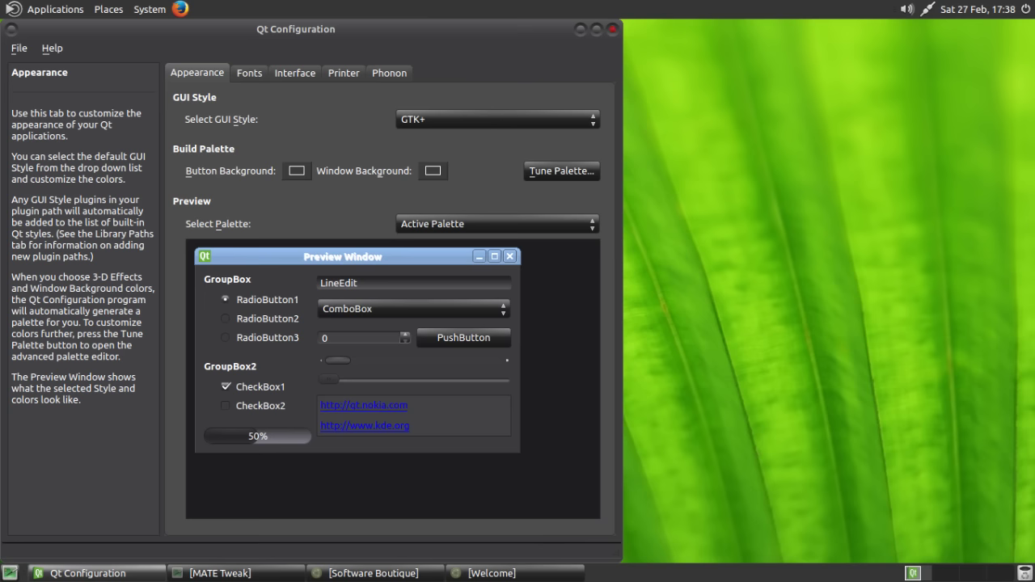
click(612, 29)
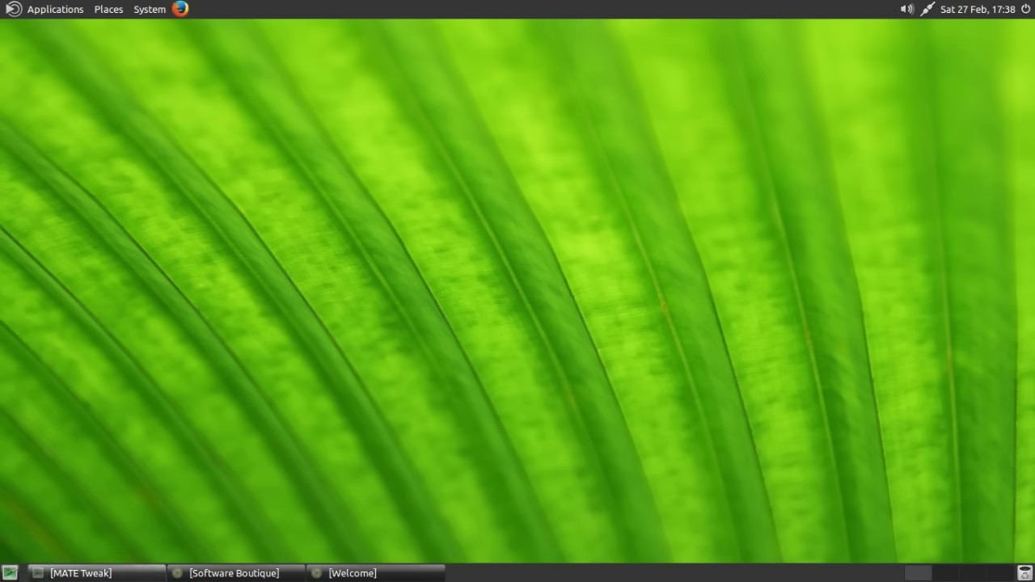
- Restore MATE Tweak and show the Computer, Home, Trash, Network and mounted-volume desktop icons
click(81, 572)
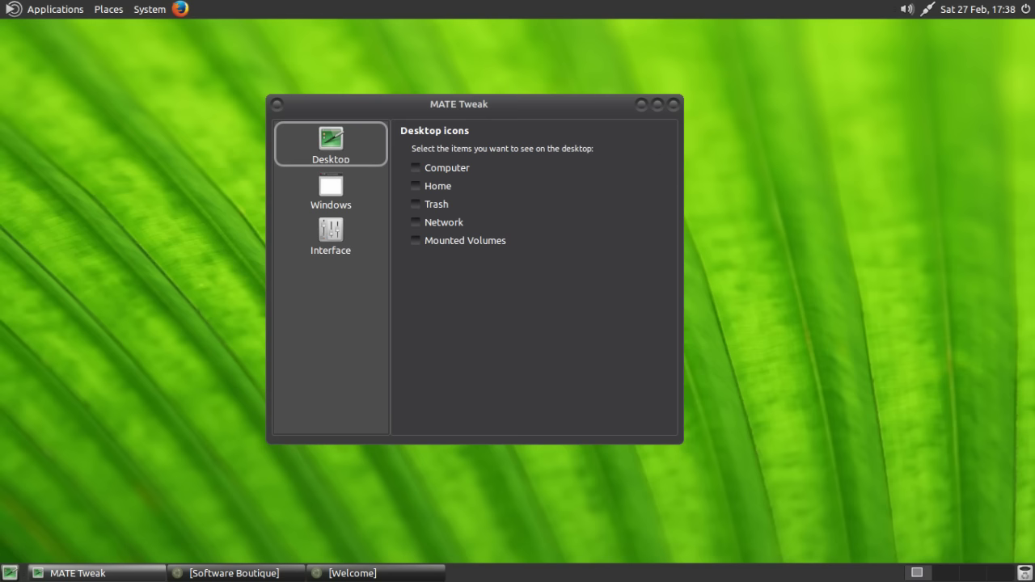
click(415, 167)
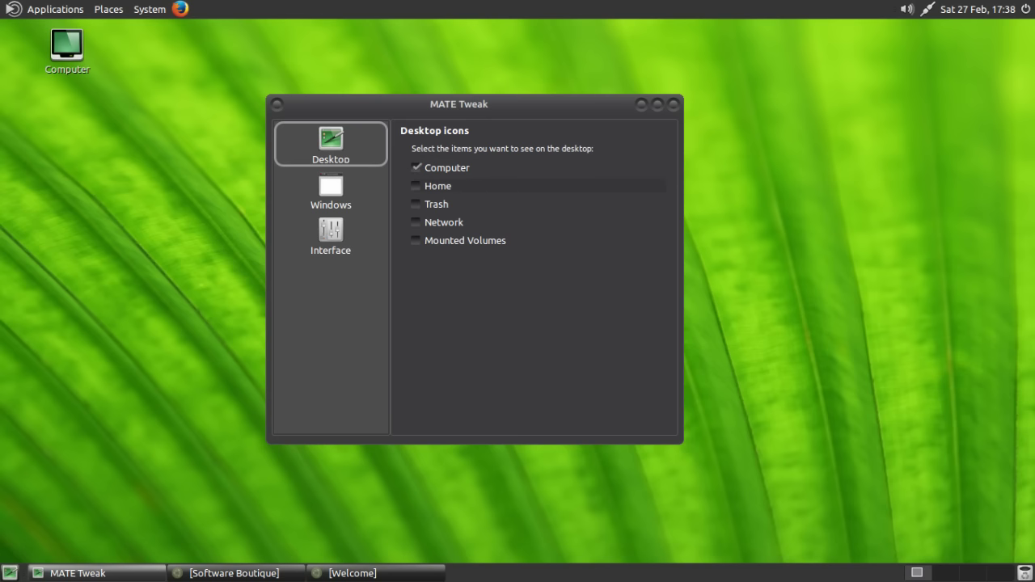
click(416, 186)
click(416, 204)
click(415, 223)
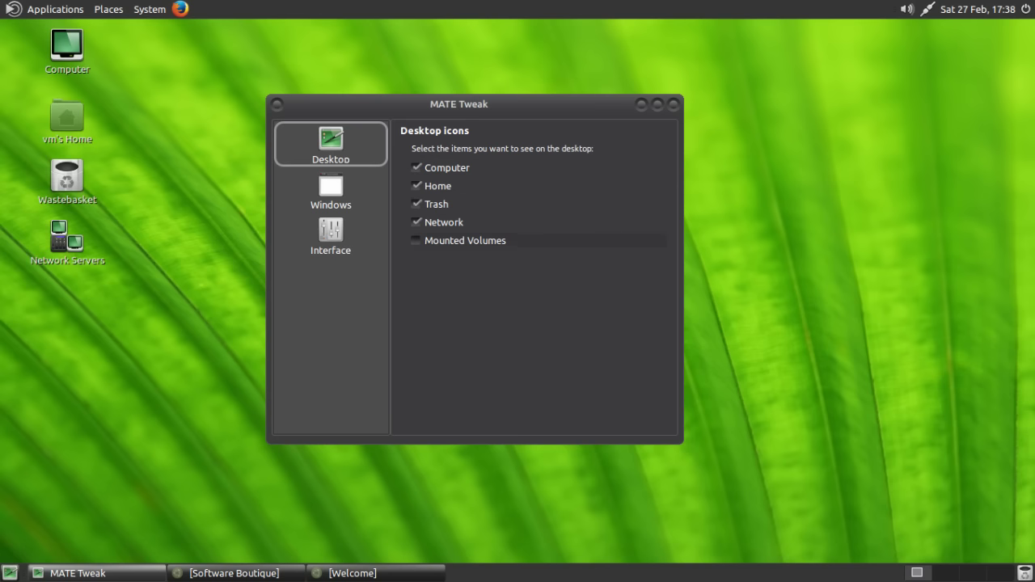
click(416, 240)
- Hide all five desktop icons again and view the Windows settings page
click(416, 241)
click(416, 223)
click(415, 203)
click(416, 186)
click(415, 168)
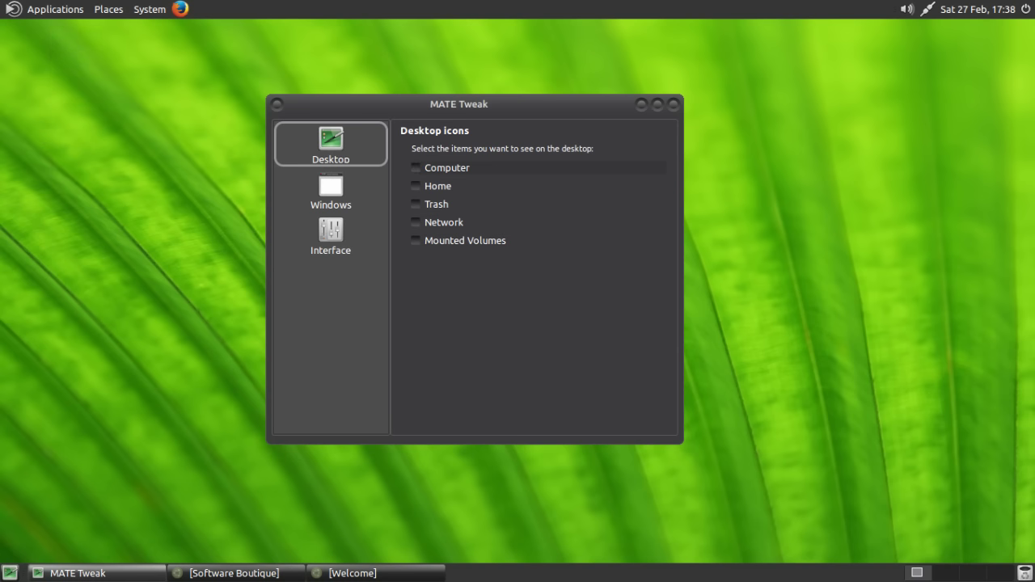
click(331, 190)
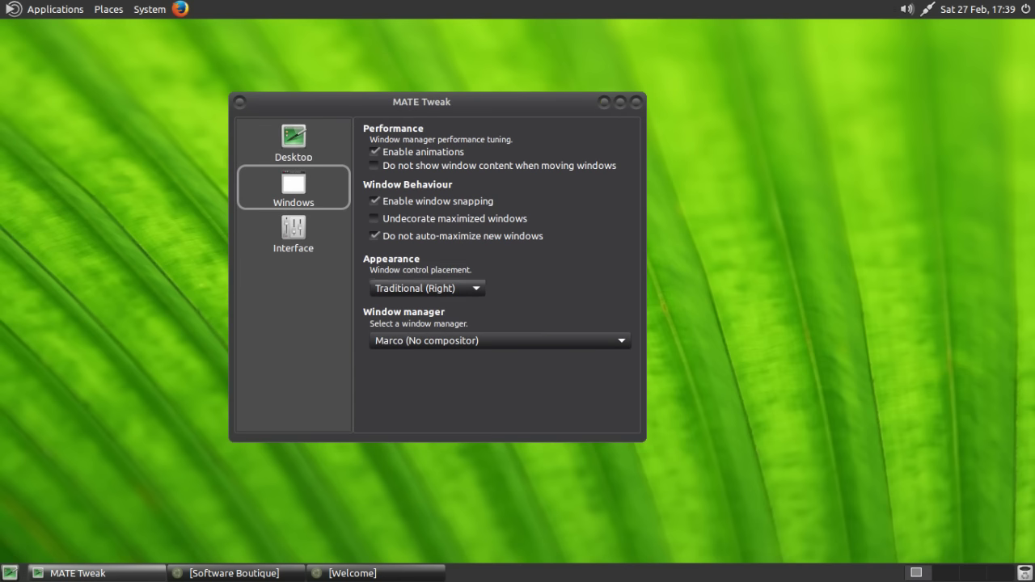
click(427, 288)
click(419, 317)
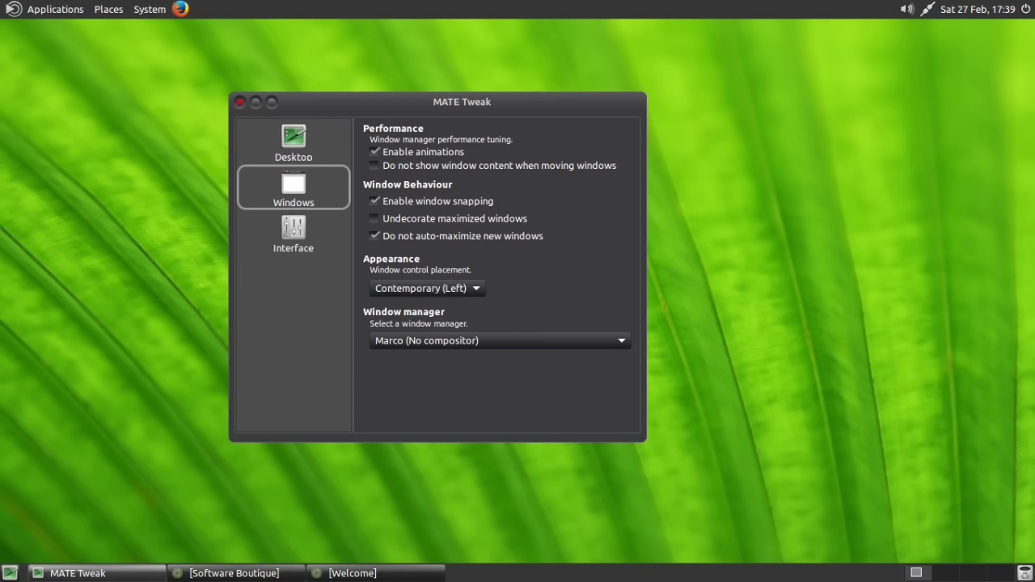
click(427, 287)
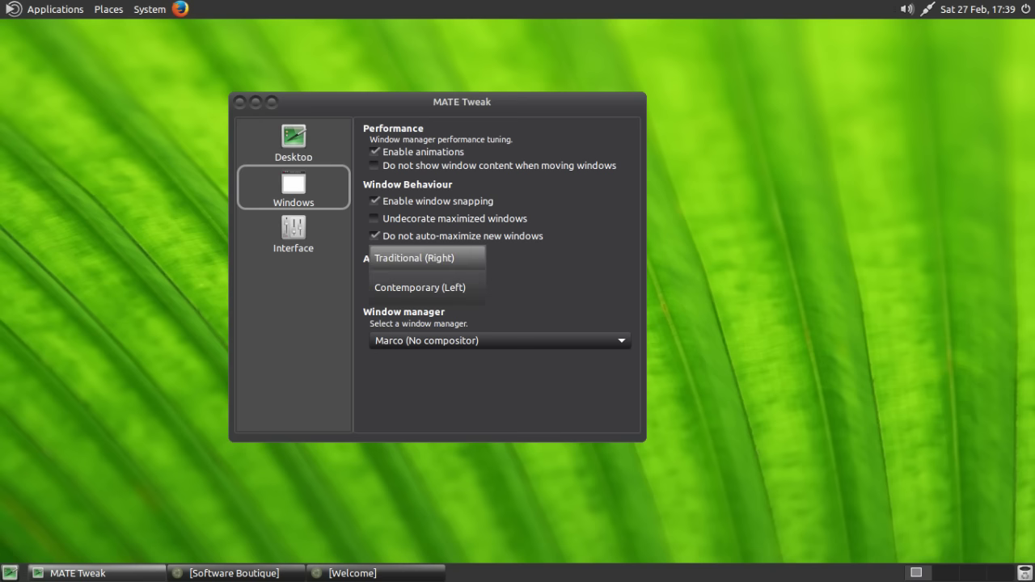
click(420, 254)
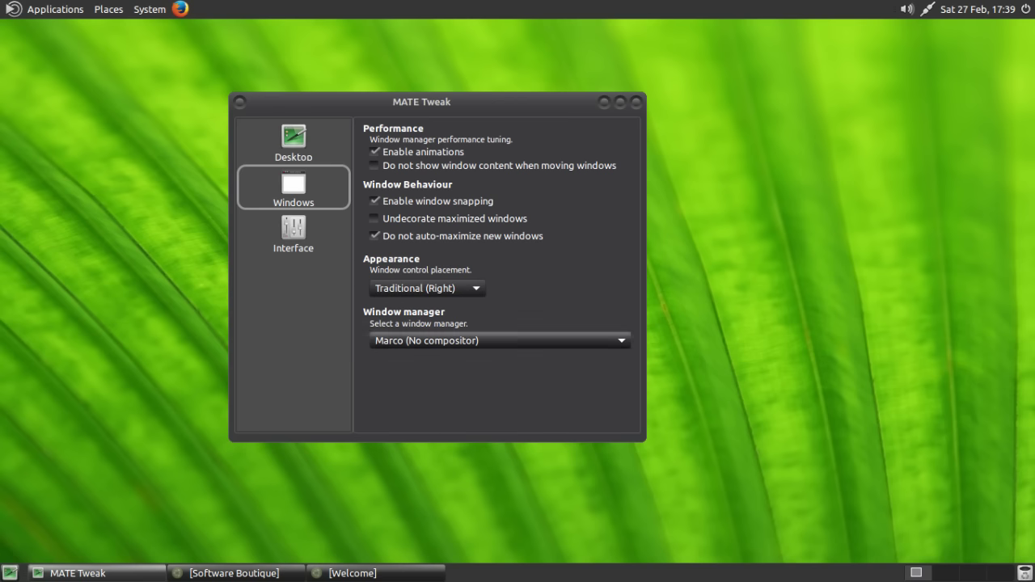
click(500, 340)
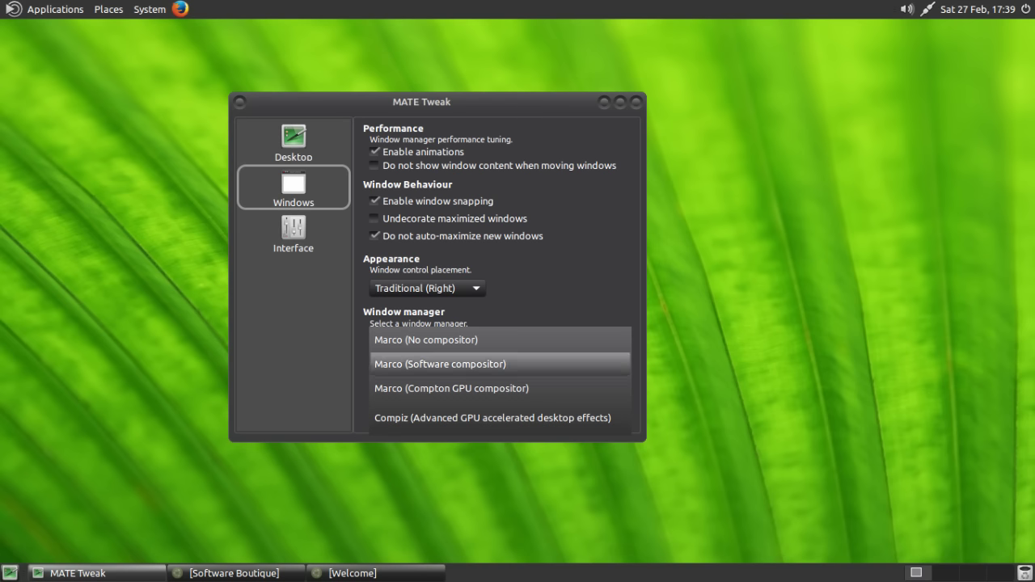
click(426, 340)
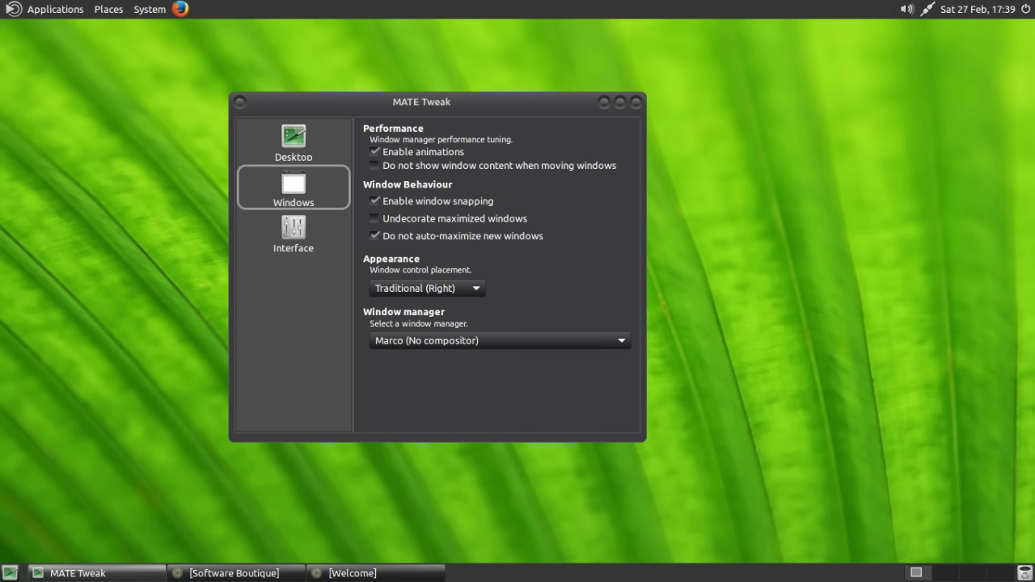
drag(502, 102, 484, 103)
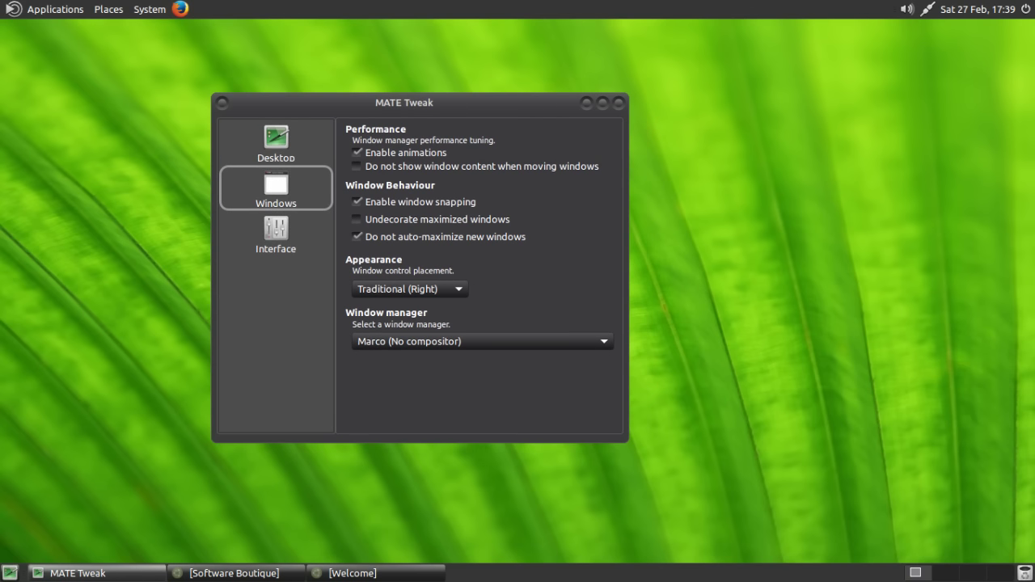
- On the Interface page, open the Panels layout dropdown and step up to Mutiny
click(275, 232)
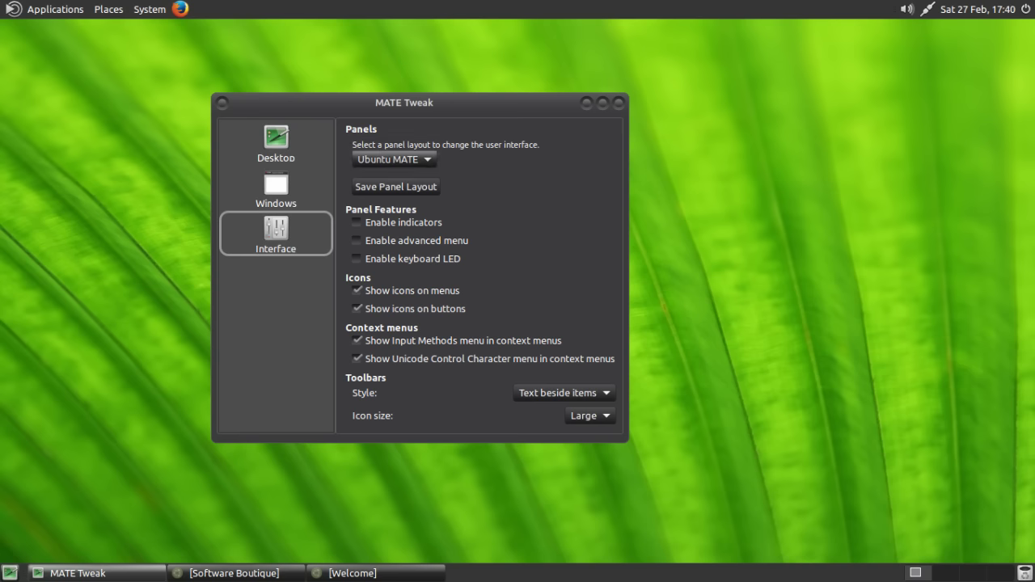
click(394, 159)
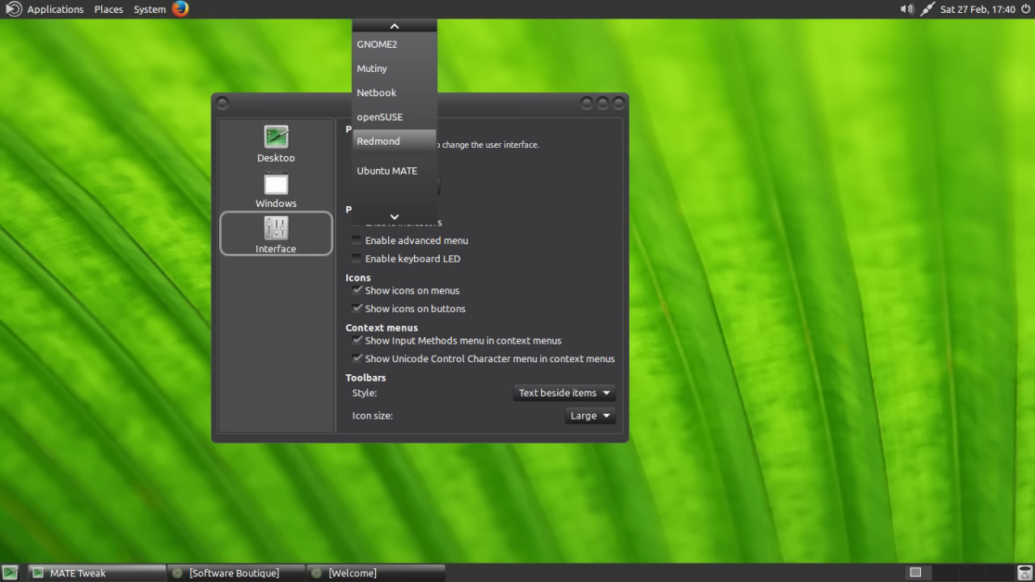
key(Up)
key(Up)
key(Up)
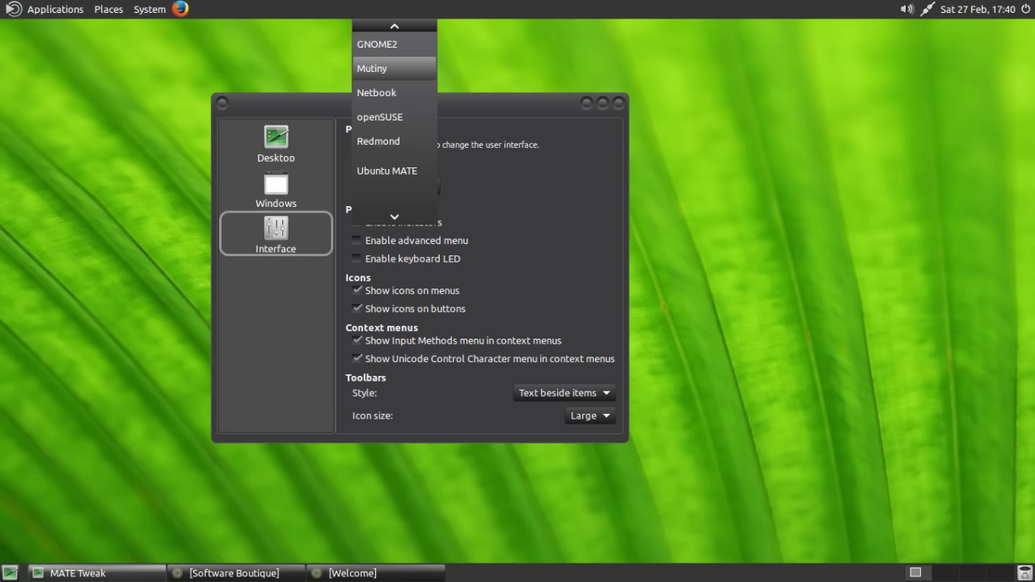
- Apply the Mutiny layout and browse the new main menu's Internet applications
key(Return)
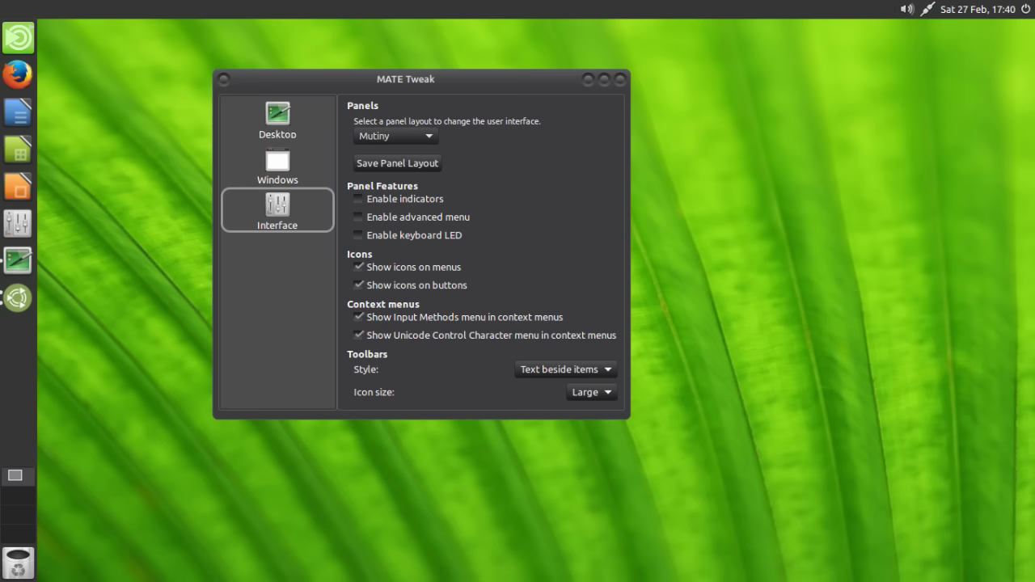
click(18, 37)
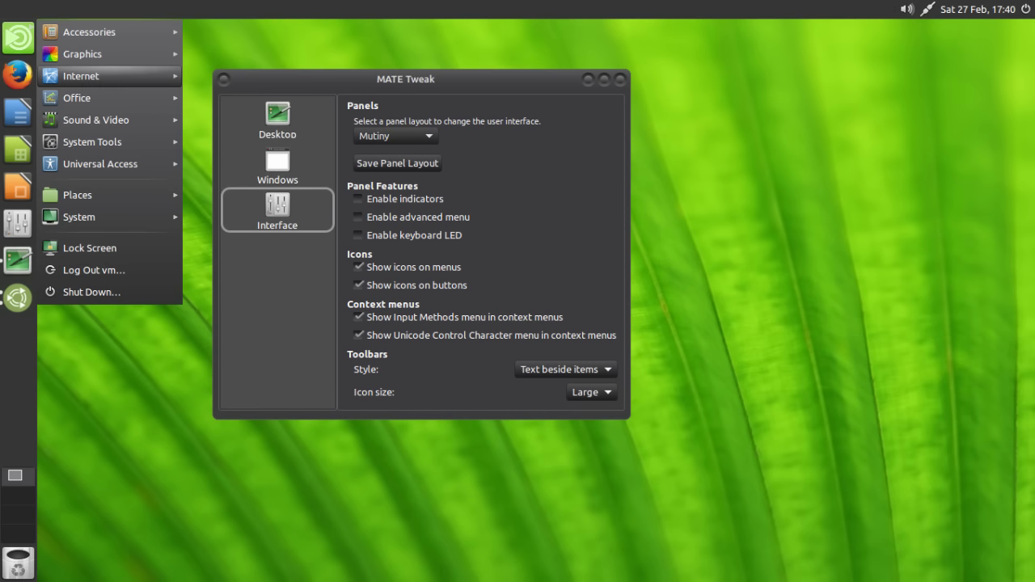
key(Right)
key(Down)
key(Down)
key(Left)
key(Down)
key(Down)
key(Down)
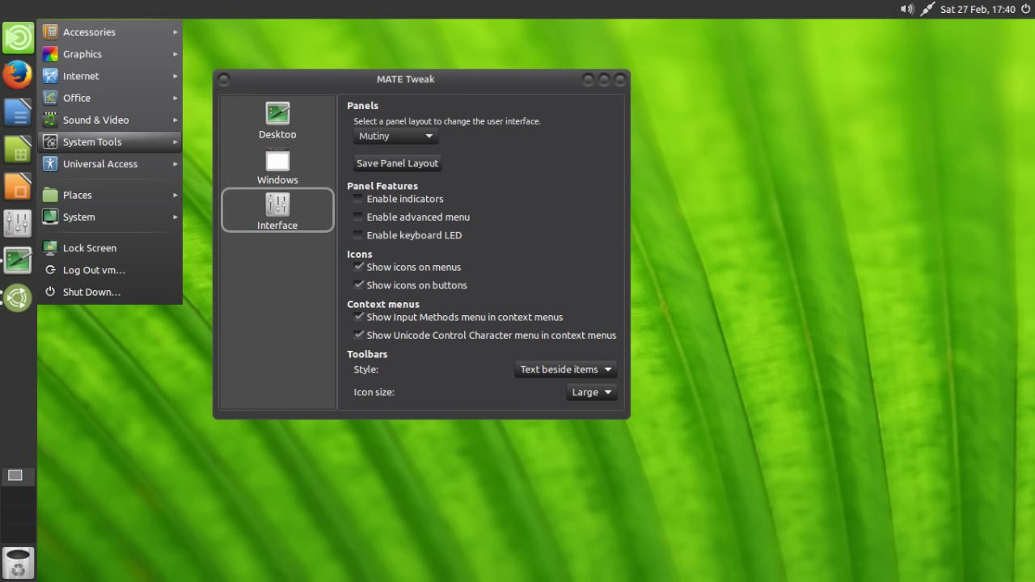
key(Up)
key(Up)
key(Up)
key(Up)
key(Up)
- Browse the Accessories applications, then reopen the menu with Super and expand Places
key(Right)
key(Down)
key(Down)
key(Down)
key(Down)
key(Down)
key(Down)
key(Down)
key(Down)
key(Left)
key(Down)
key(Down)
key(Escape)
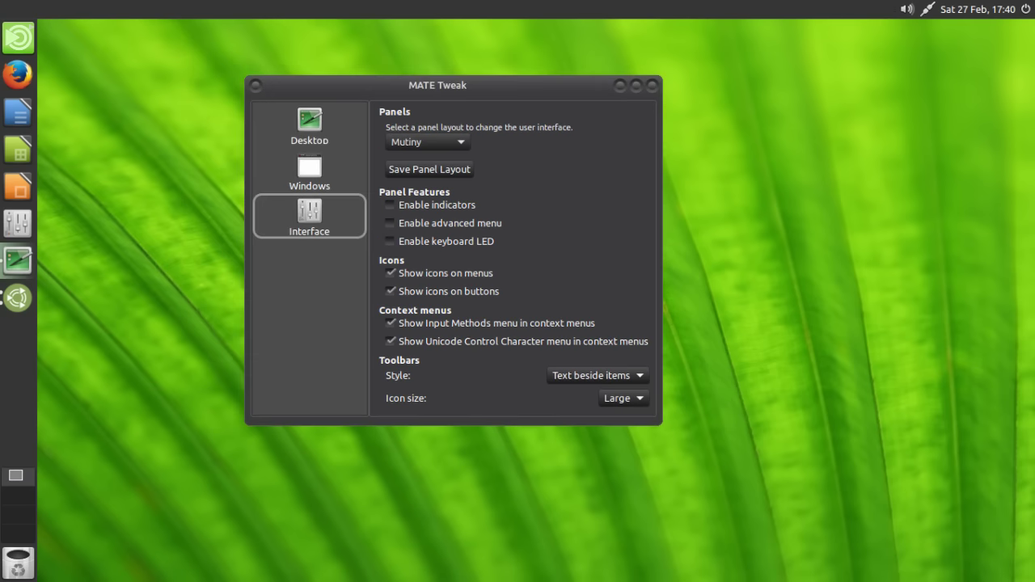
key(super)
key(Down)
key(Down)
key(Down)
key(Down)
key(Down)
key(Down)
key(Down)
key(Down)
key(Right)
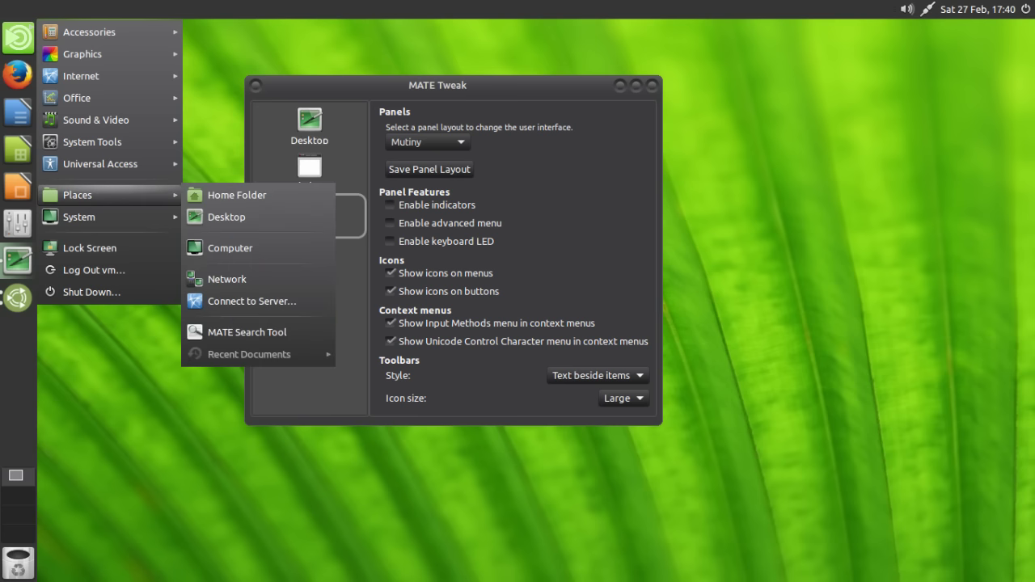
- Open the home folder in Caja and look through its File, Bookmarks, Help, View and Edit menus
key(Return)
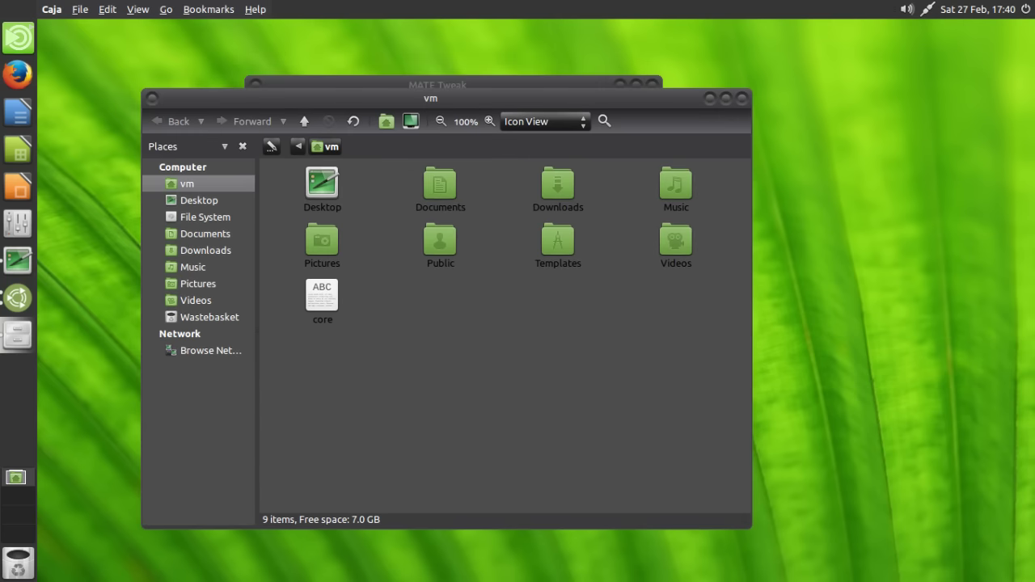
key(alt+f)
key(alt+b)
key(alt+h)
key(alt+v)
key(alt+f)
key(alt+e)
- Check the View and Go menus, then close the home folder window with Ctrl+W
key(alt+v)
key(alt+g)
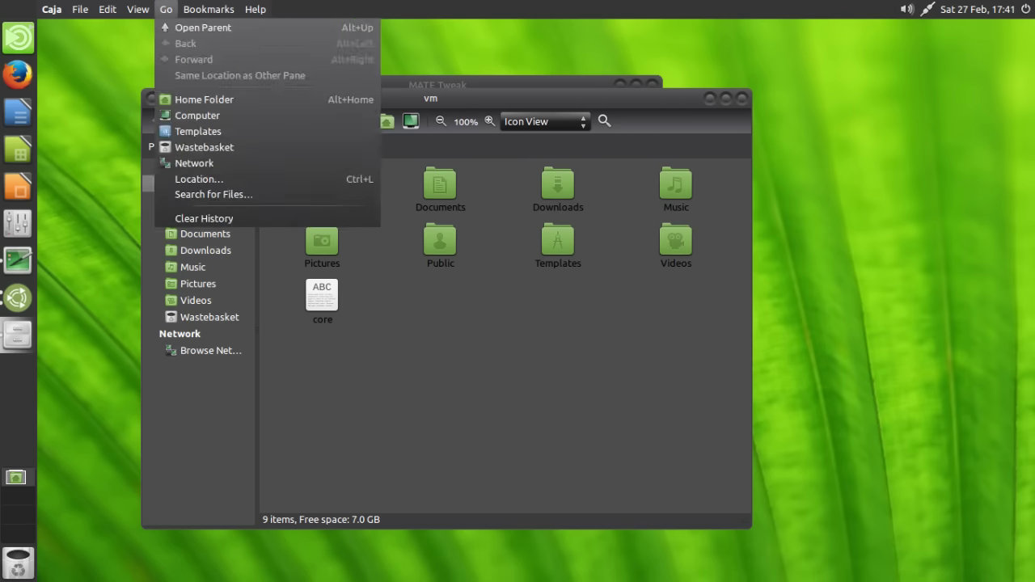
key(Right)
key(Right)
key(Left)
key(Left)
key(Left)
key(Left)
key(Left)
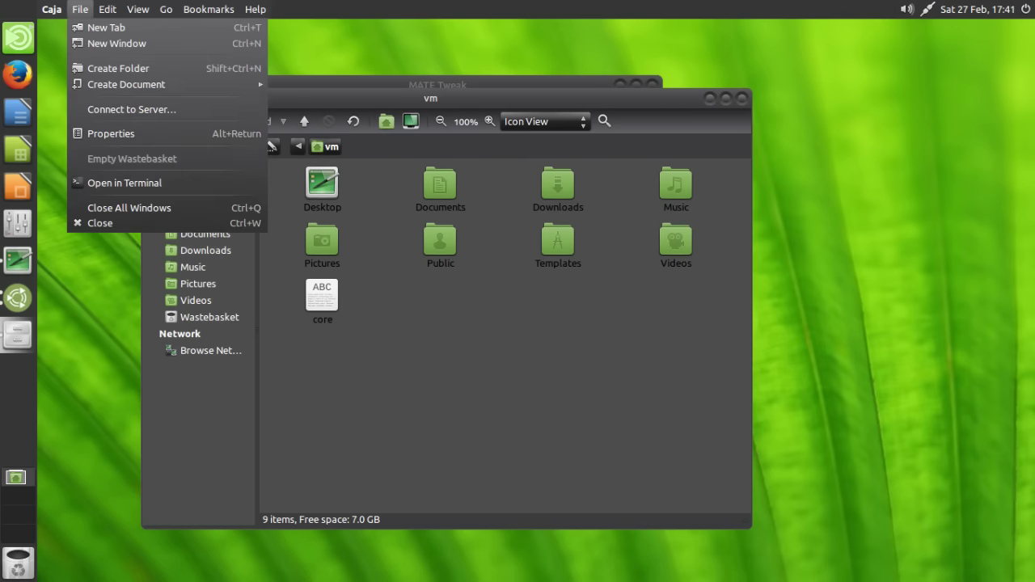
key(Escape)
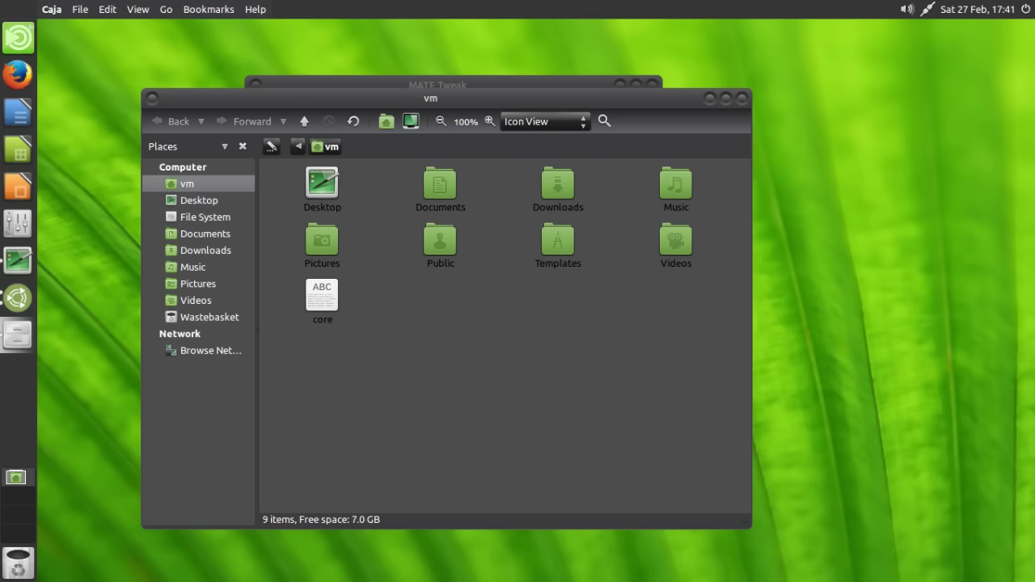
key(alt+f)
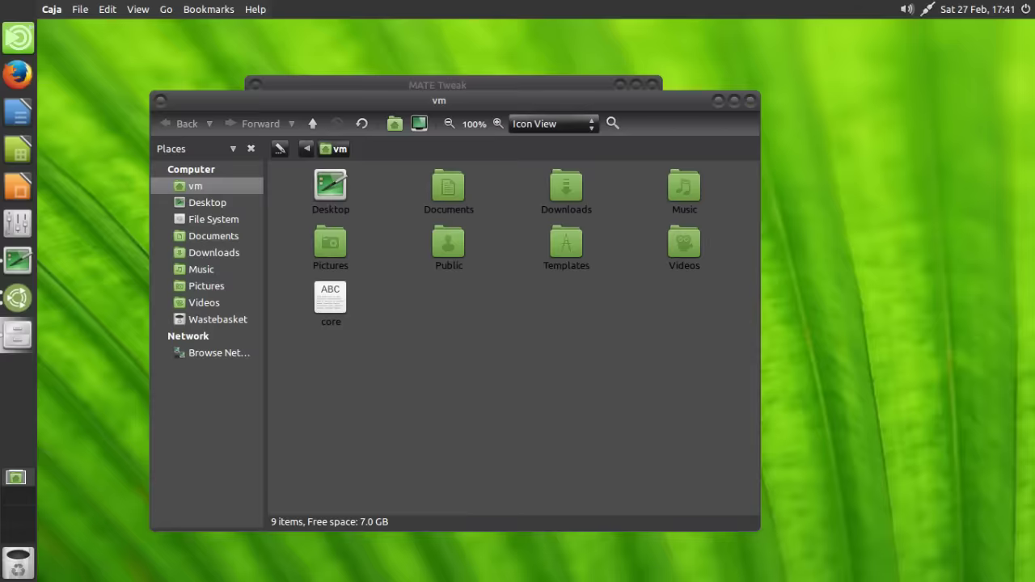
key(ctrl+w)
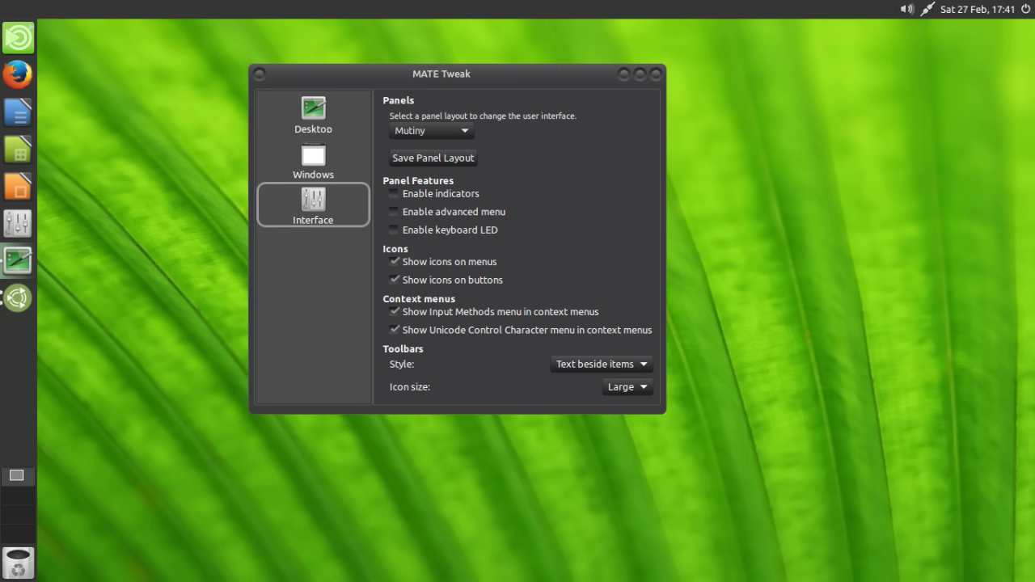
- Open and dismiss the applications menu, then choose Cupertino from the Panels layout dropdown
key(super)
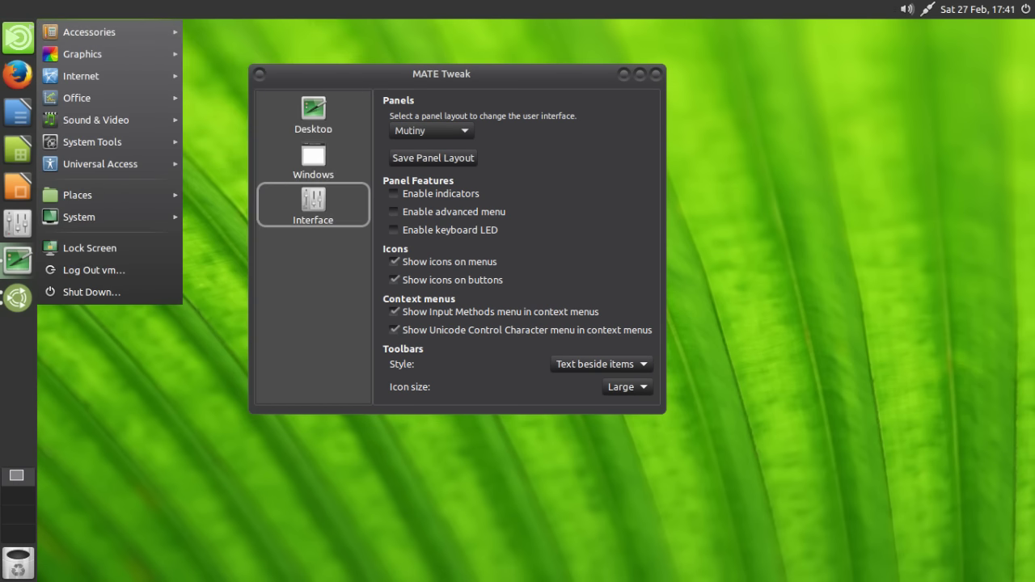
key(Escape)
click(431, 130)
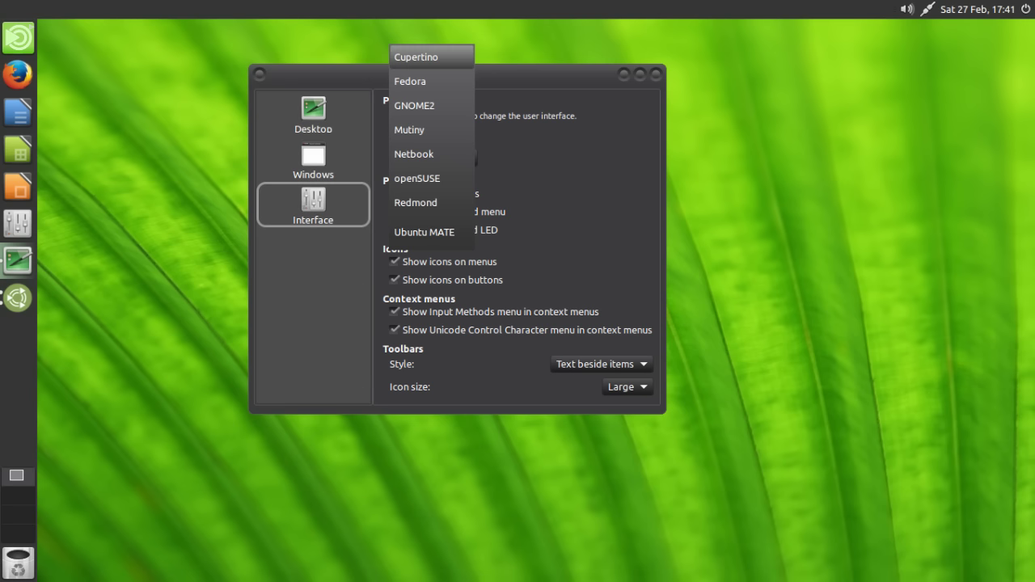
key(Return)
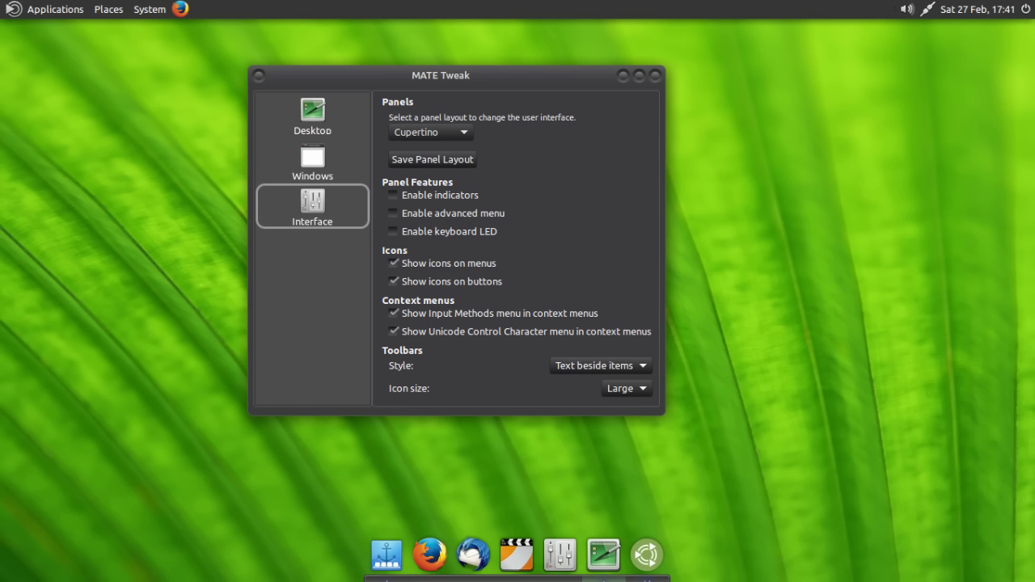
- Apply the Fedora, then GNOME2, then Netbook layouts from the Panels dropdown
click(429, 131)
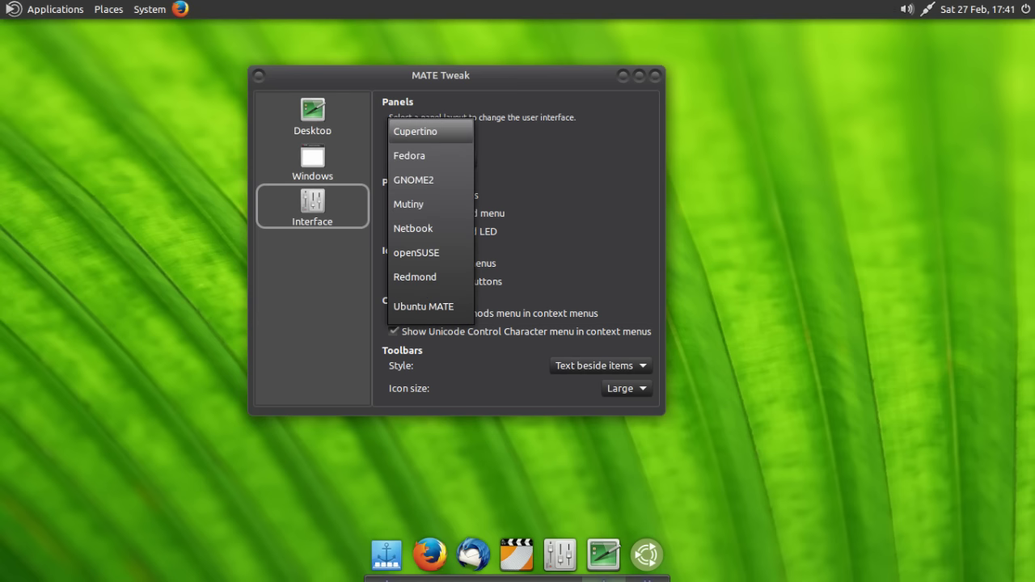
click(409, 155)
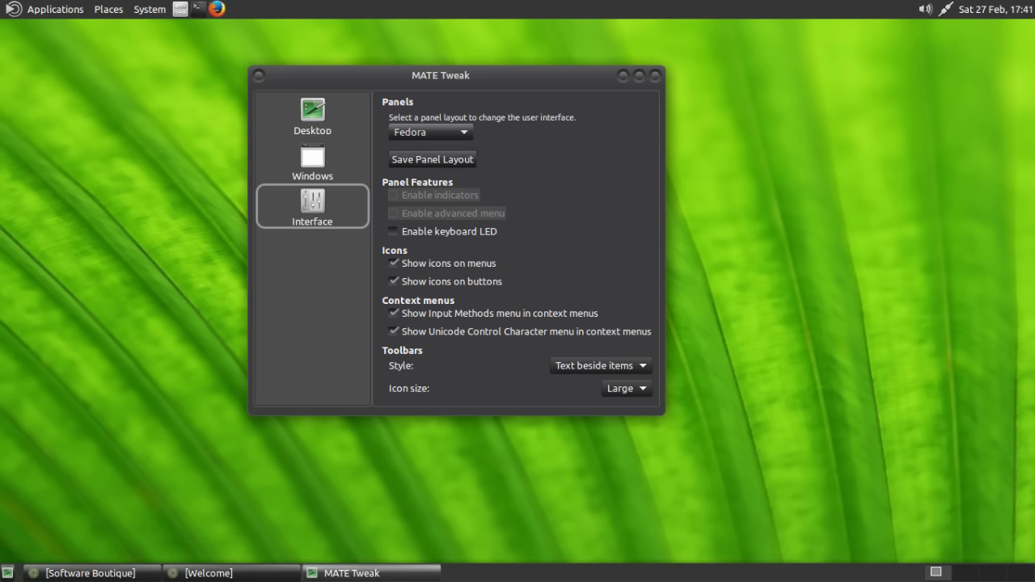
click(429, 132)
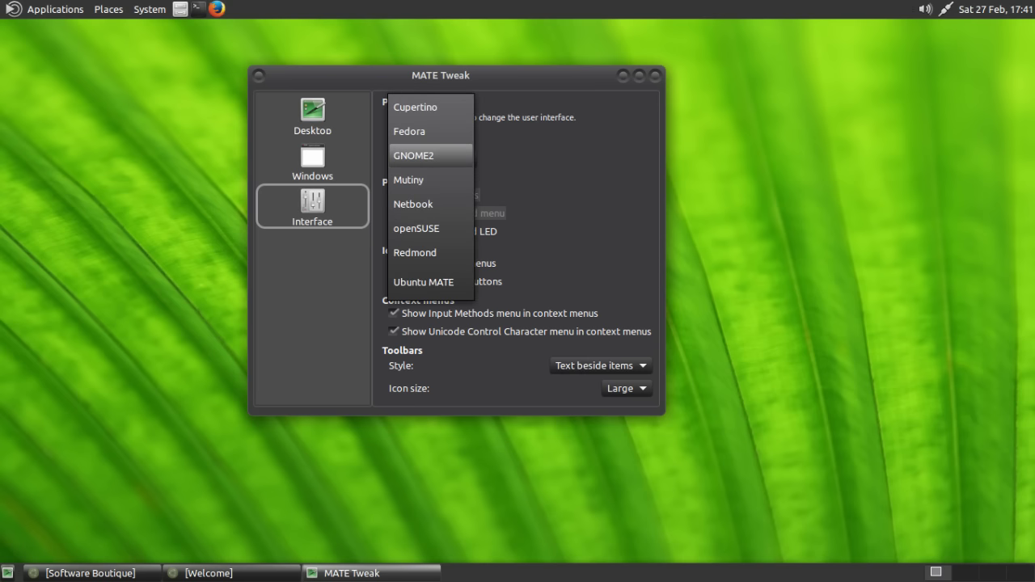
key(Return)
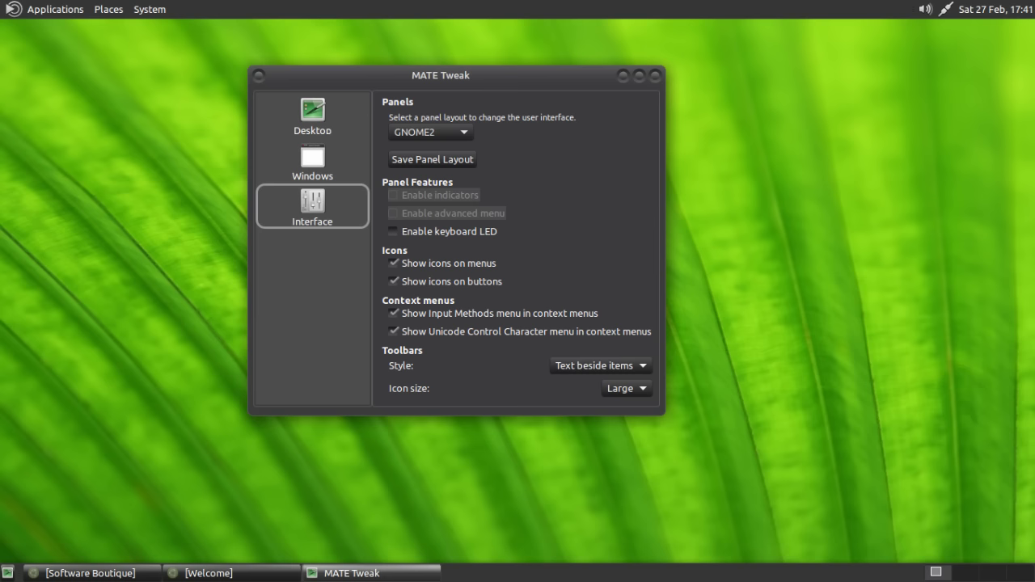
click(429, 131)
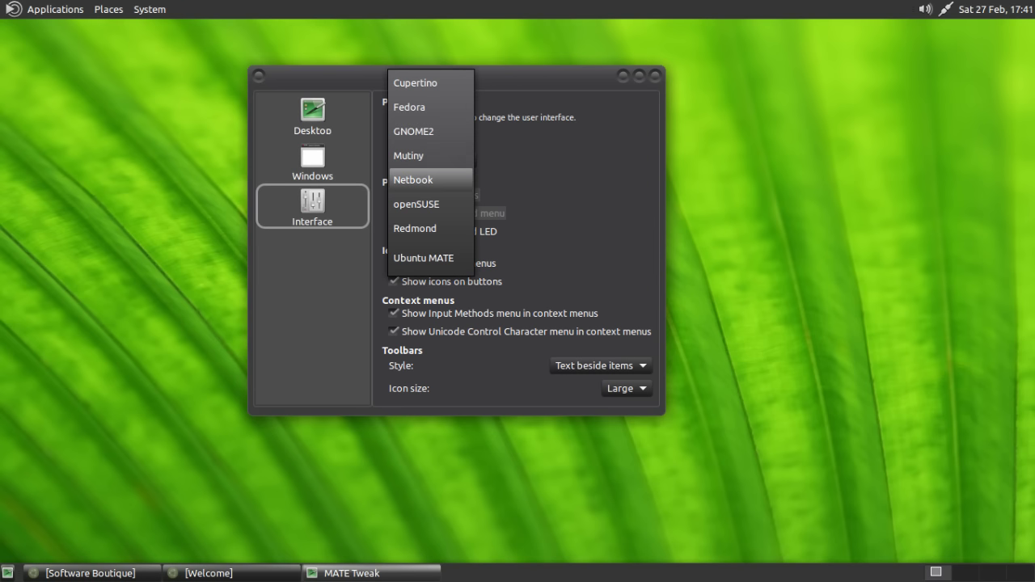
key(Return)
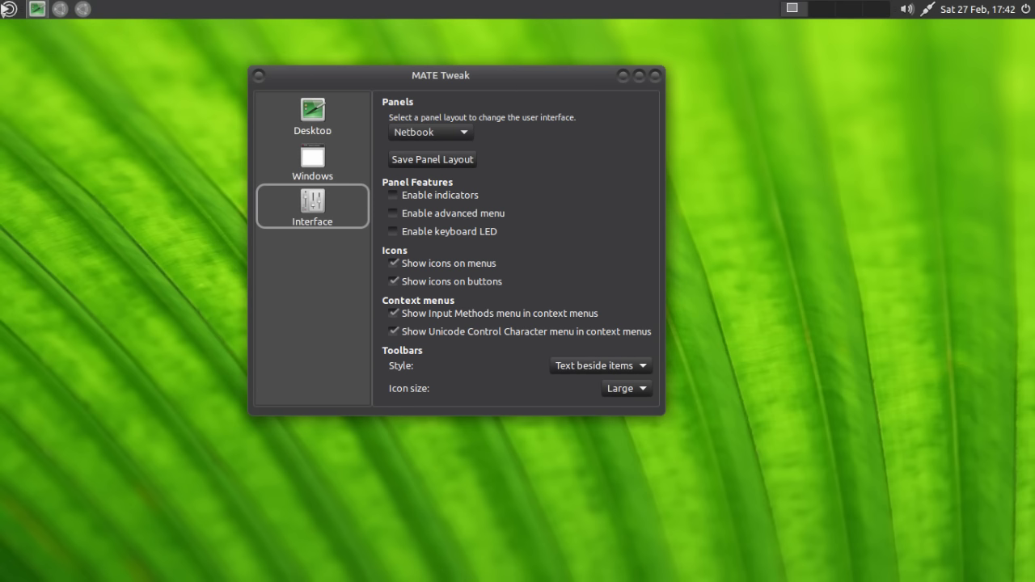
- Open and close the Netbook layout's applications menu, then switch the panel layout to openSUSE
click(8, 9)
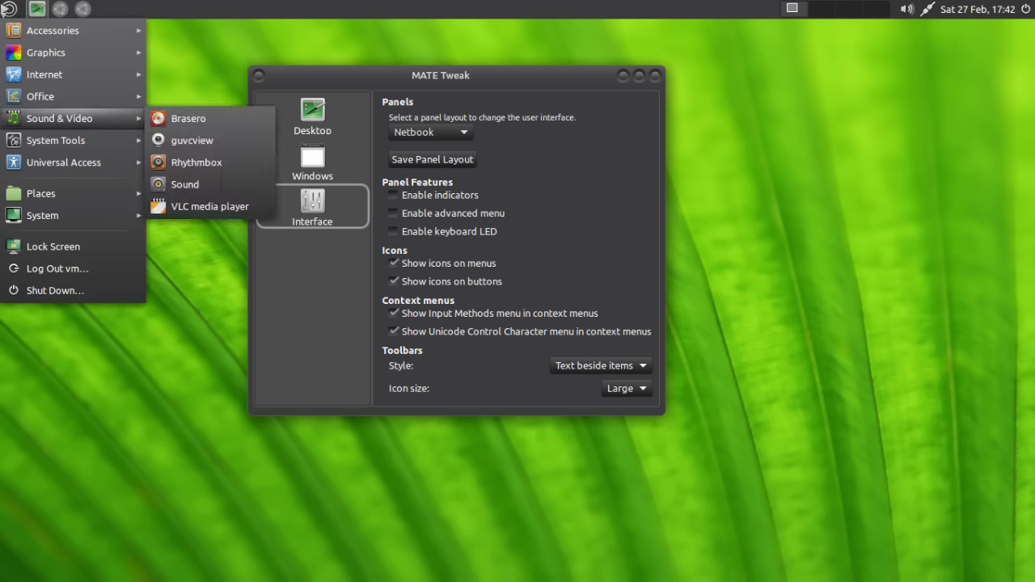
key(Escape)
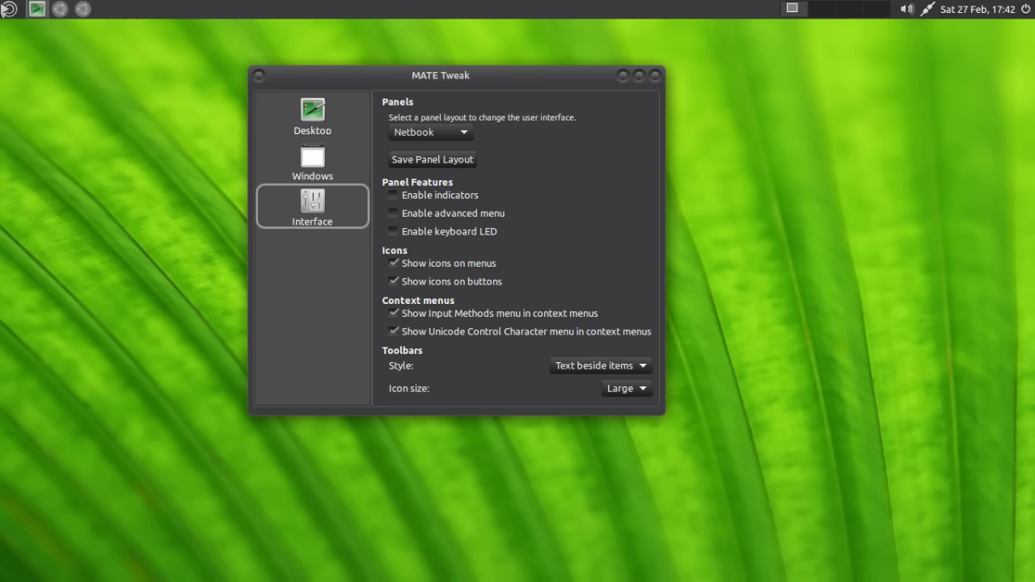
click(430, 132)
click(431, 154)
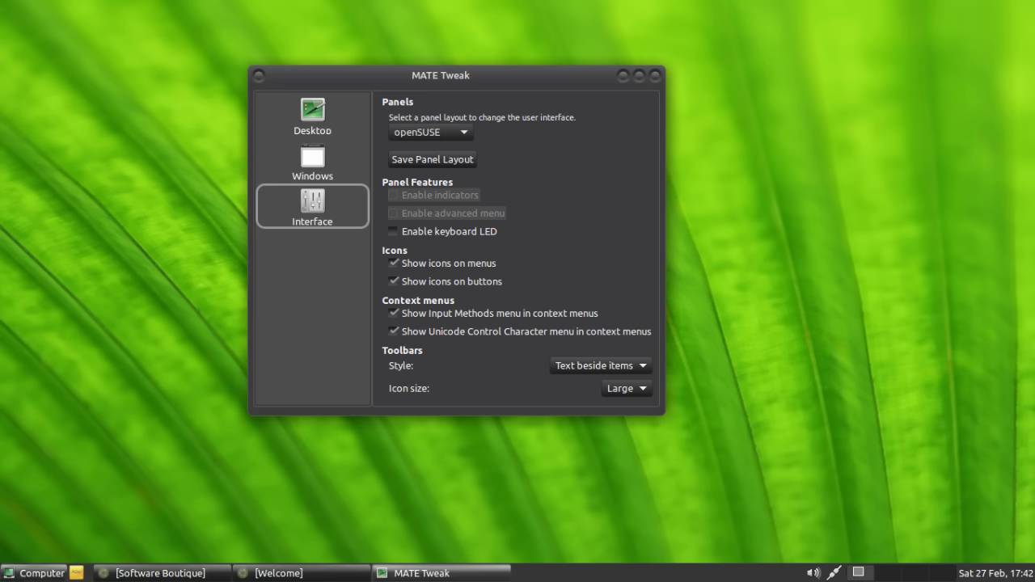
- Browse the openSUSE main menu's Places, Documents and Applications sections, then close the Application Browser
key(alt+F1)
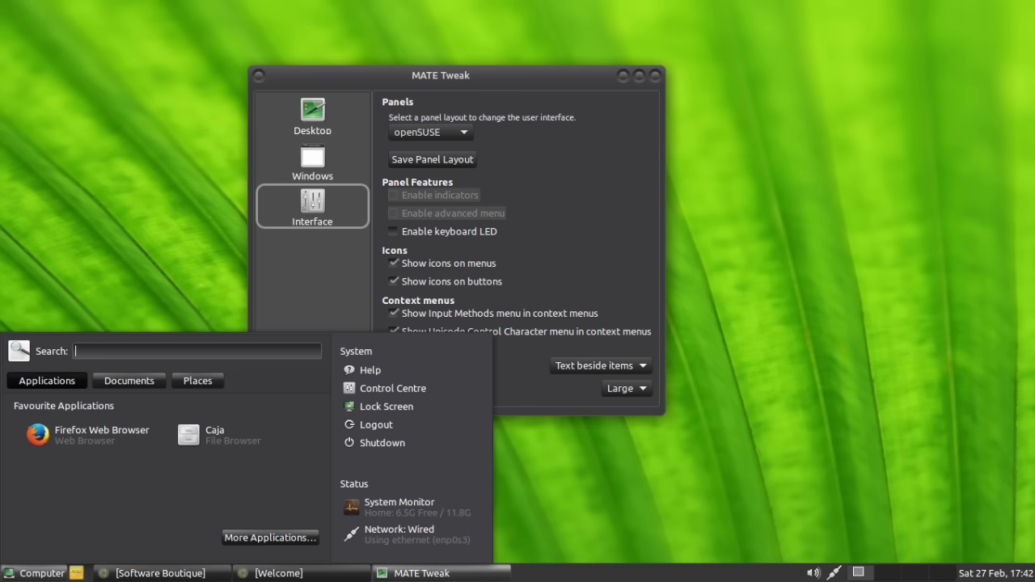
click(197, 381)
click(128, 381)
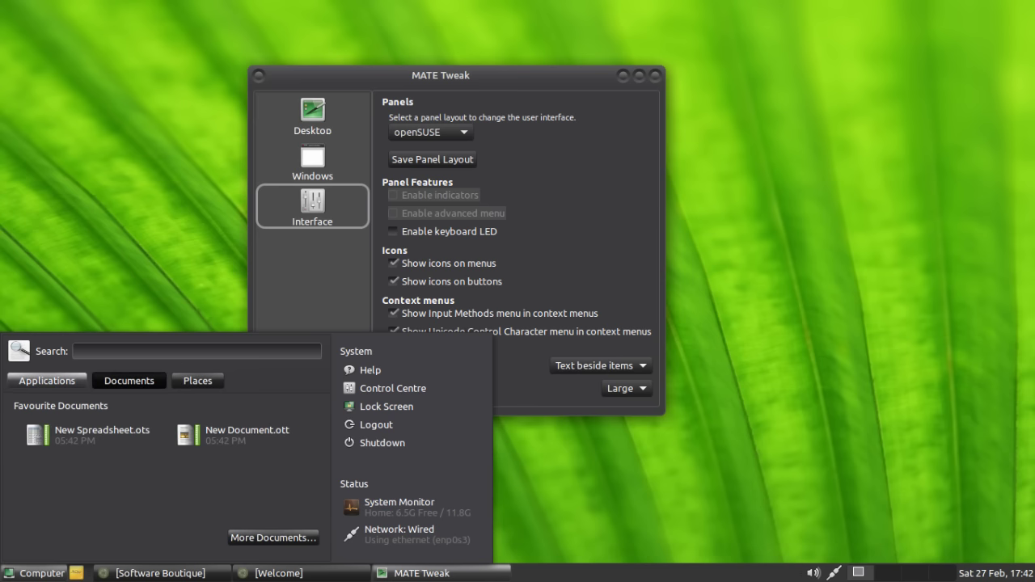
click(47, 381)
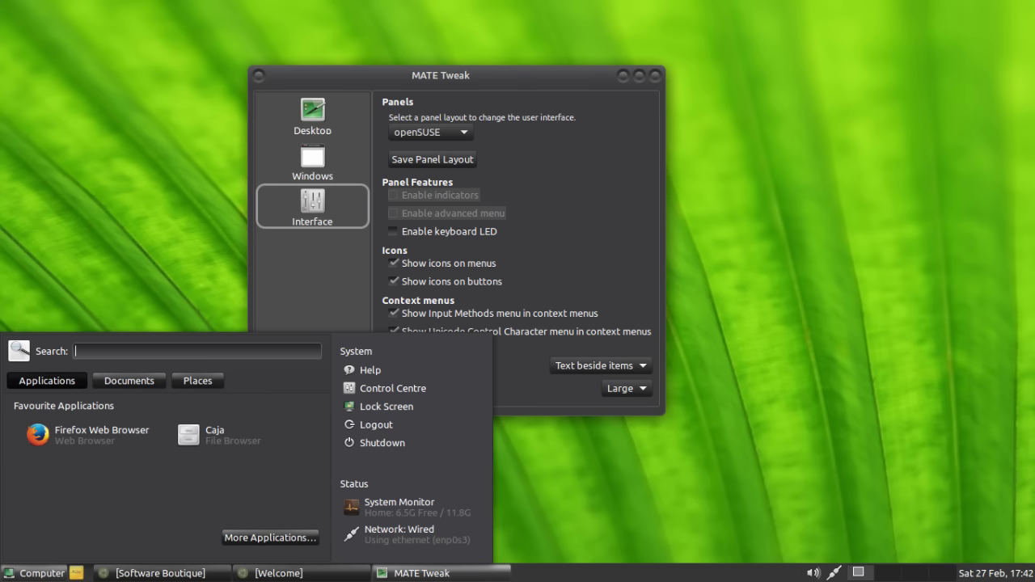
key(Escape)
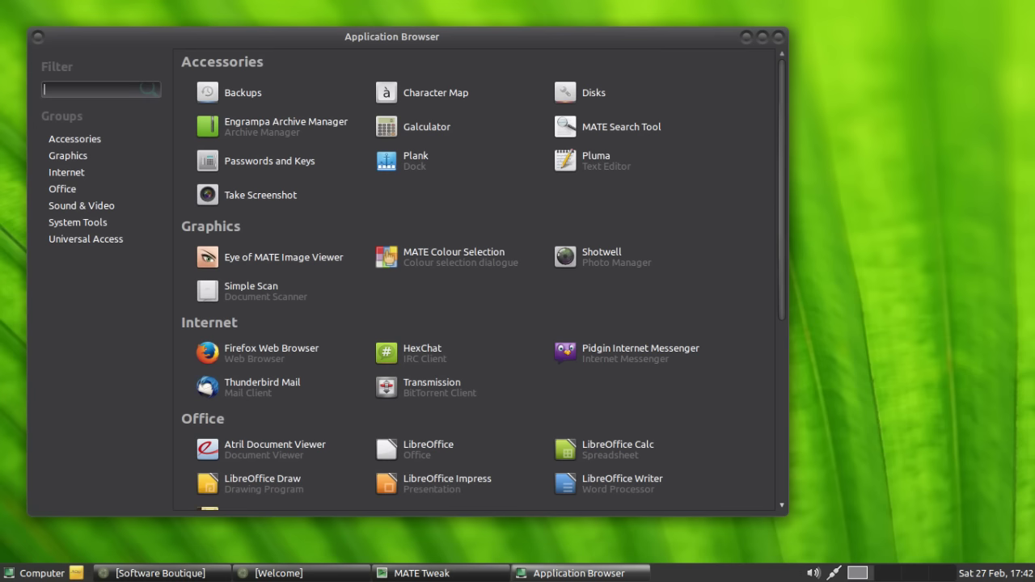
key(alt+F4)
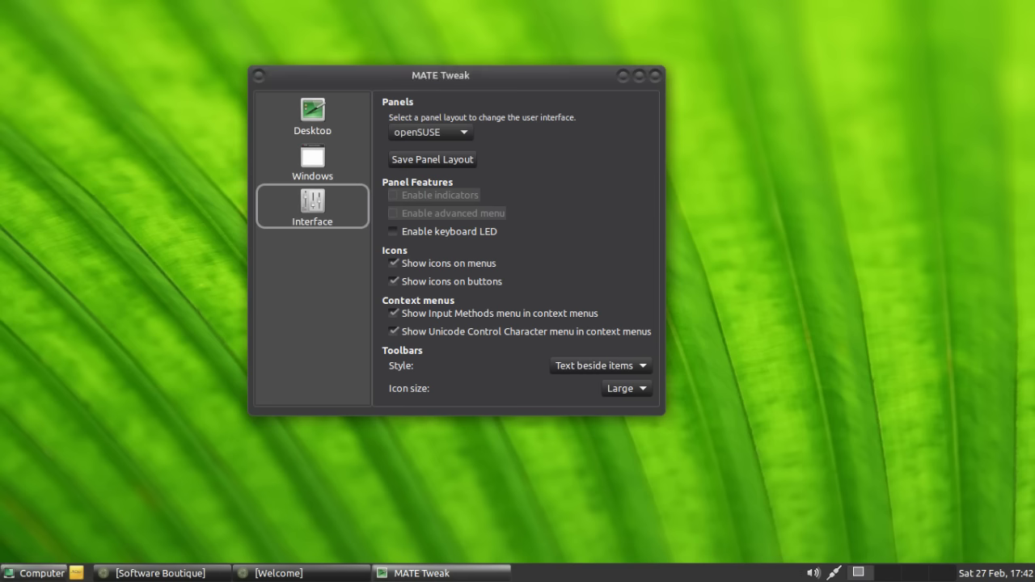
- Reopen and close the bottom main menu, then move through the Panels layout list toward Redmond
click(37, 572)
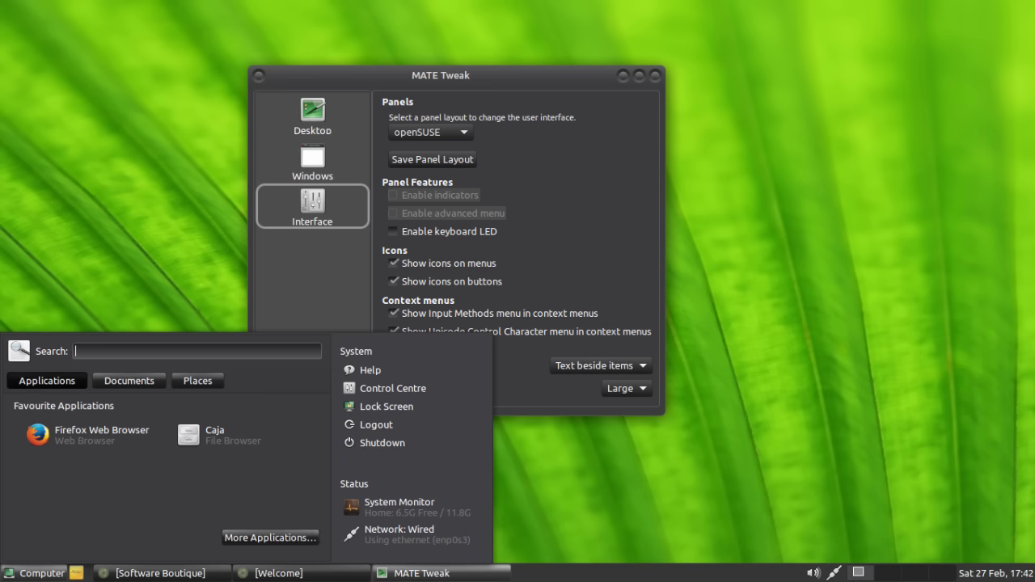
click(37, 572)
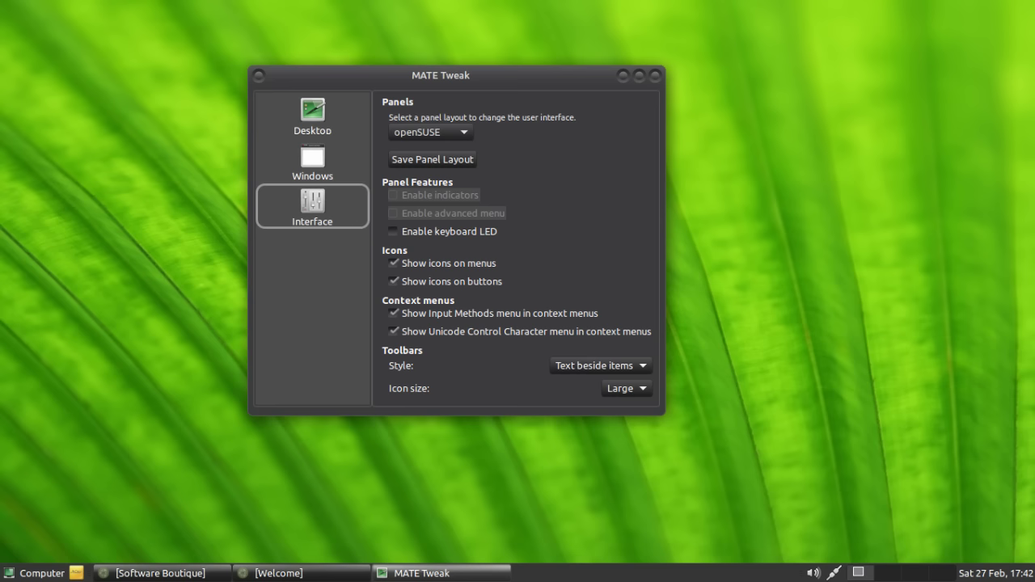
key(space)
key(Down)
- Apply the Redmond layout, browse its main menu submenus, then bring up the Panels layout list
key(Return)
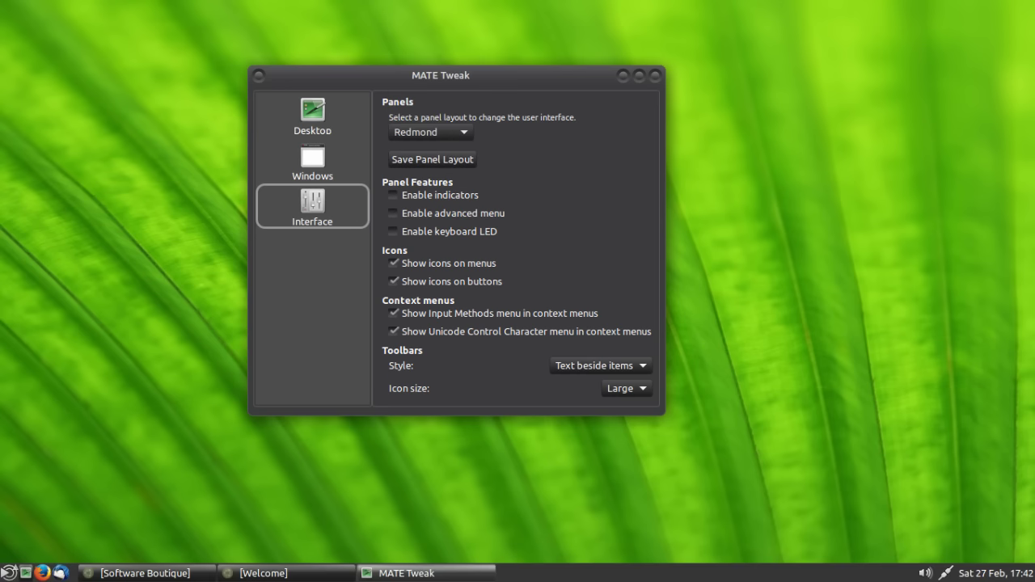
click(10, 572)
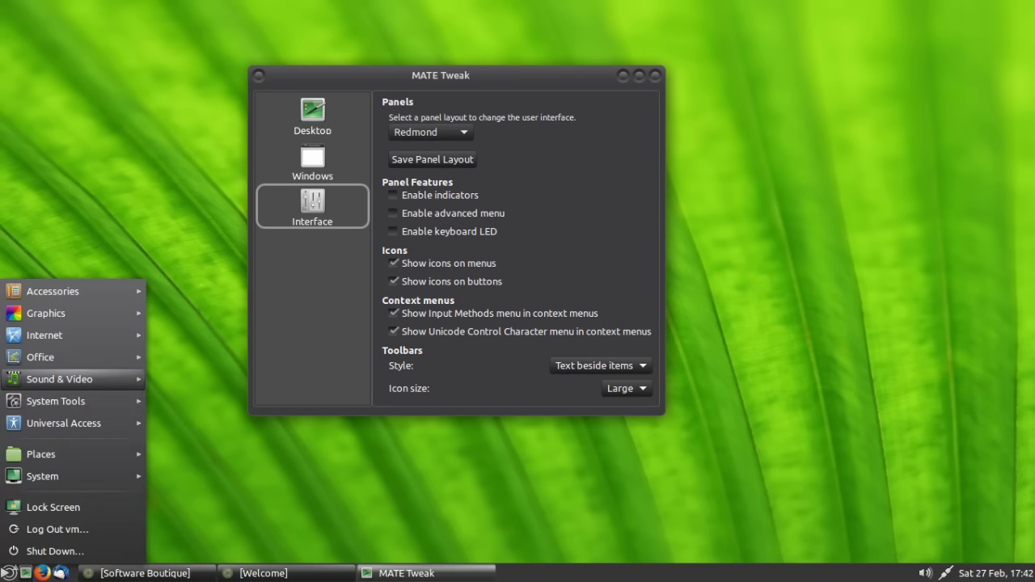
mouse_move(64, 423)
mouse_move(64, 335)
key(Escape)
key(Escape)
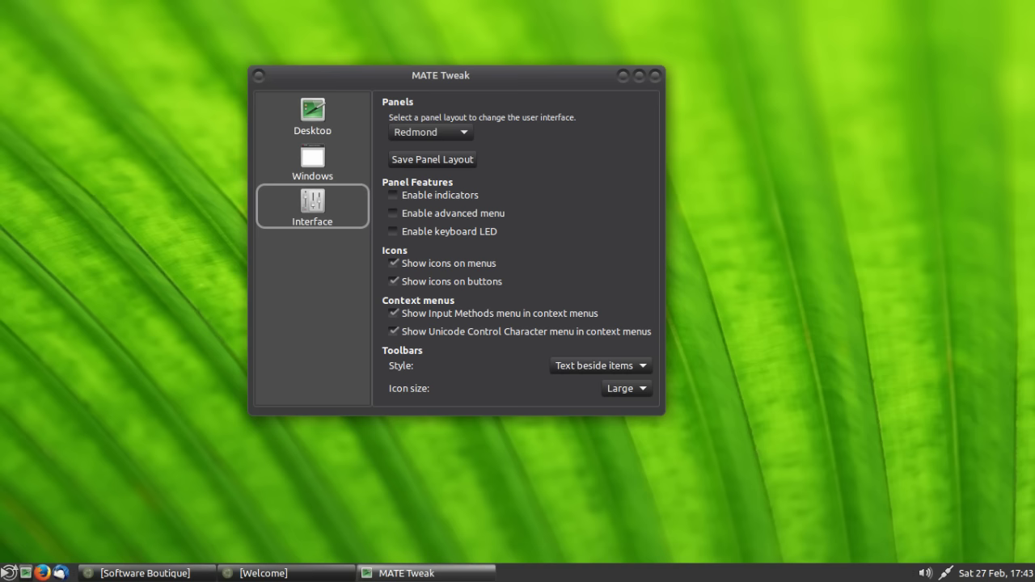
click(430, 131)
- Choose Mutiny from the Panels layout list, restoring the left-edge dock and top bar
mouse_move(430, 7)
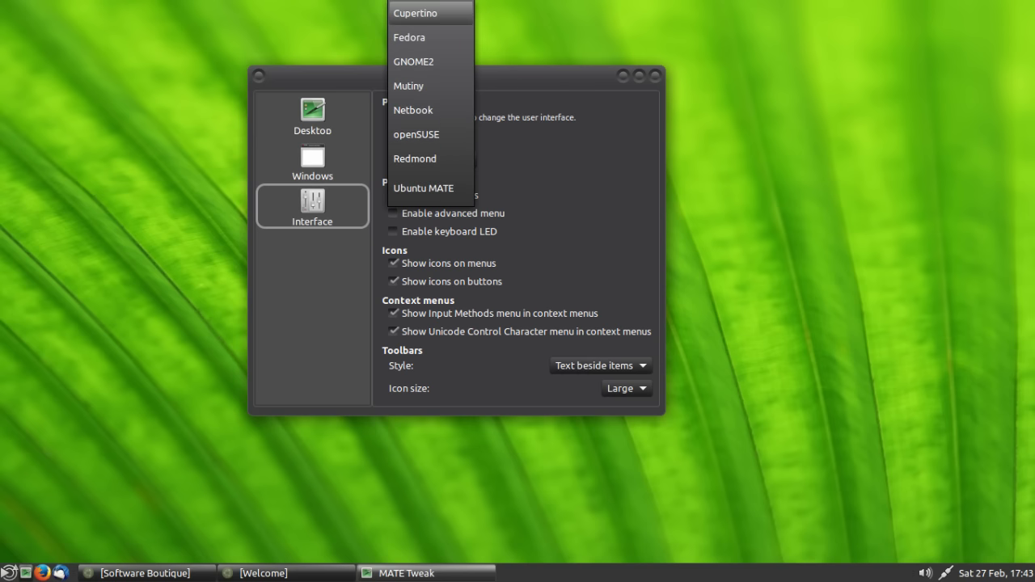
click(417, 85)
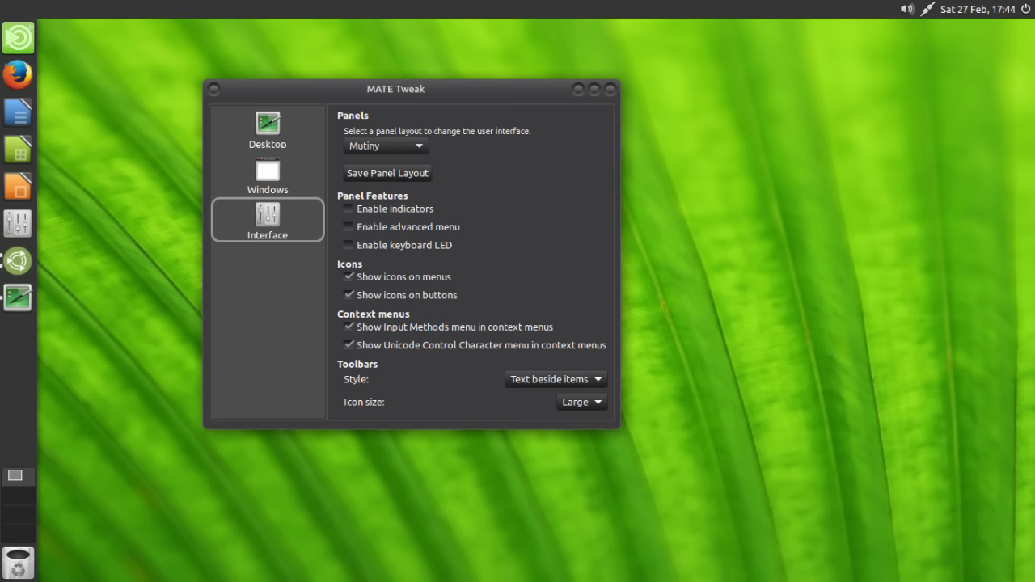
- View MATE Tweak's Windows and Desktop settings pages, then close MATE Tweak
click(267, 174)
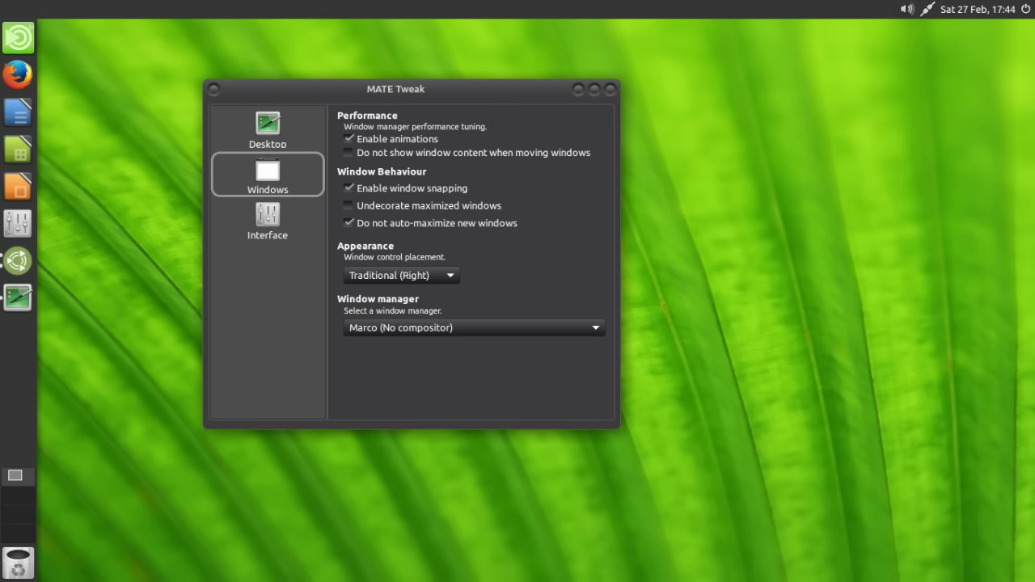
click(268, 129)
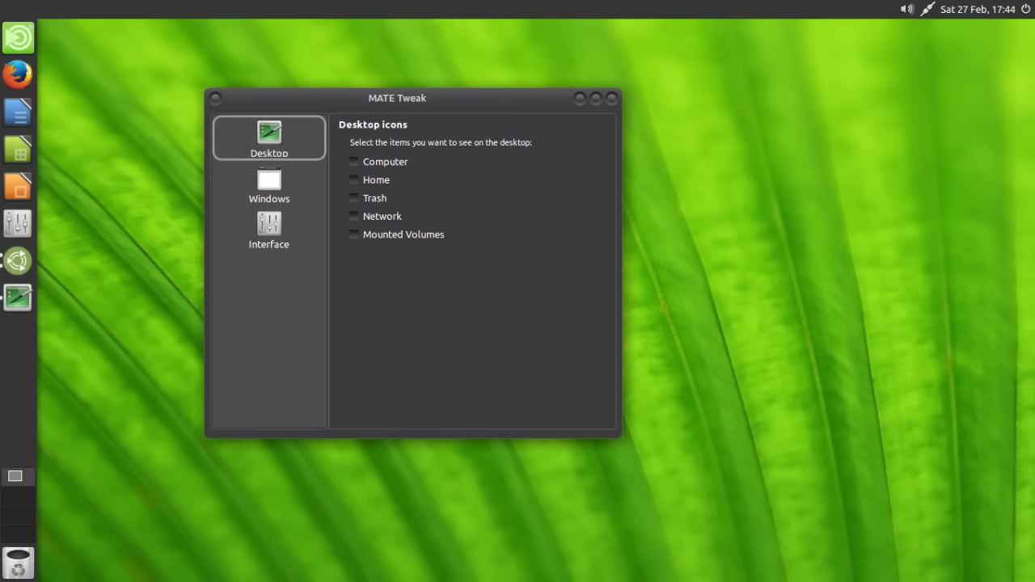
click(610, 89)
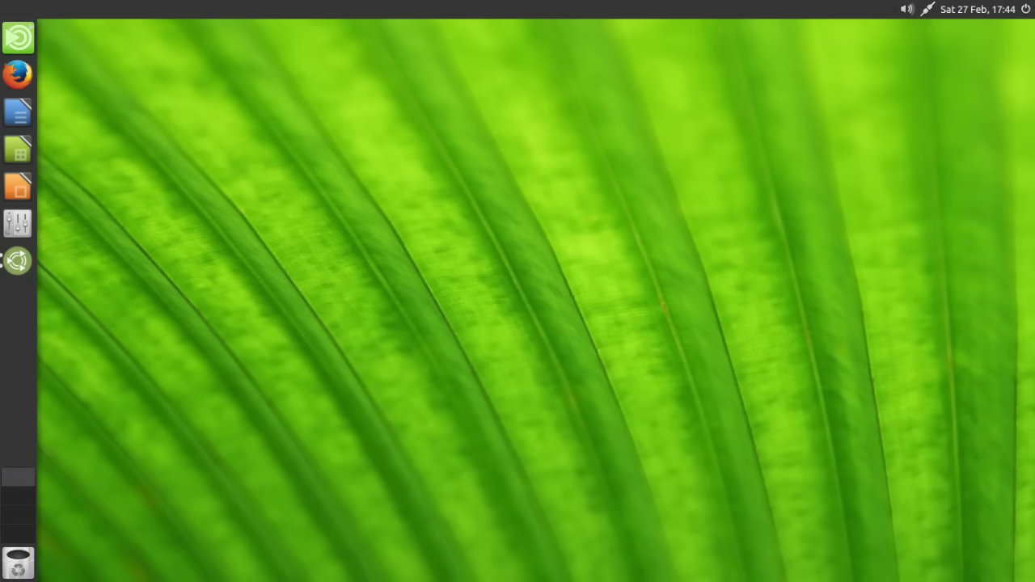
mouse_move(18, 261)
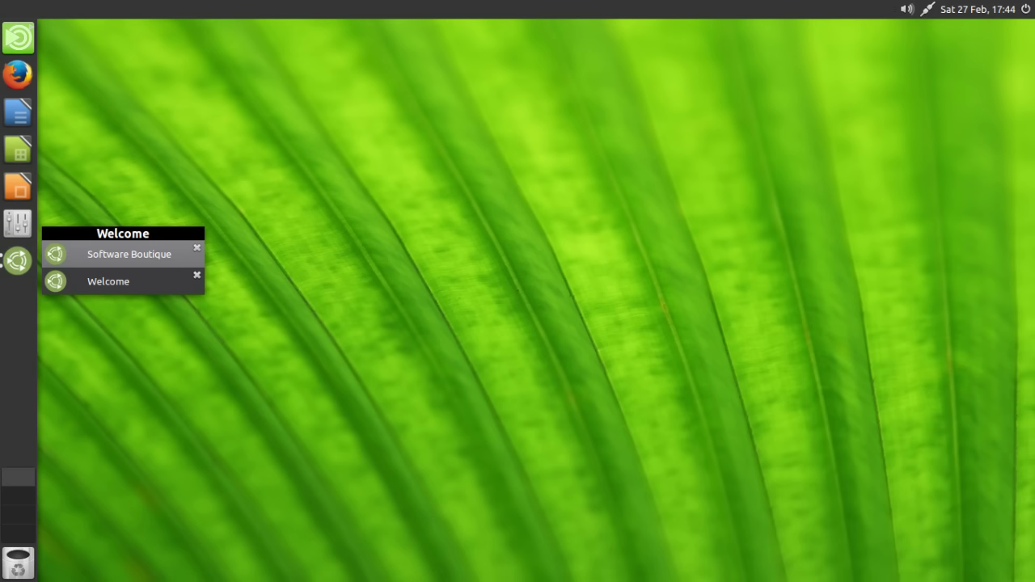
- Scroll through Software Boutique's Discover More Software list: App Grid, Ubuntu Software Center, Synaptic Package Manager
click(129, 253)
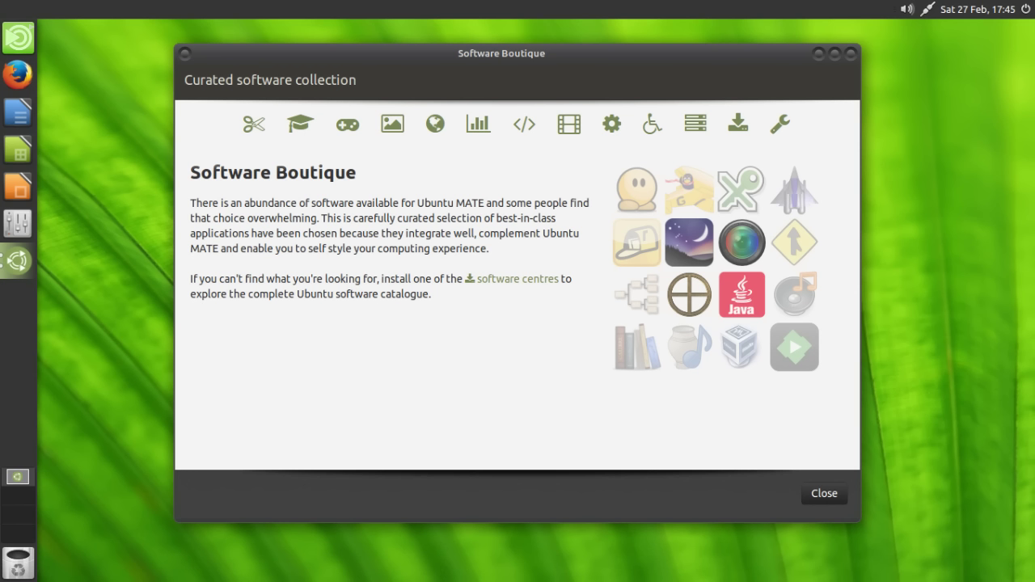
click(517, 279)
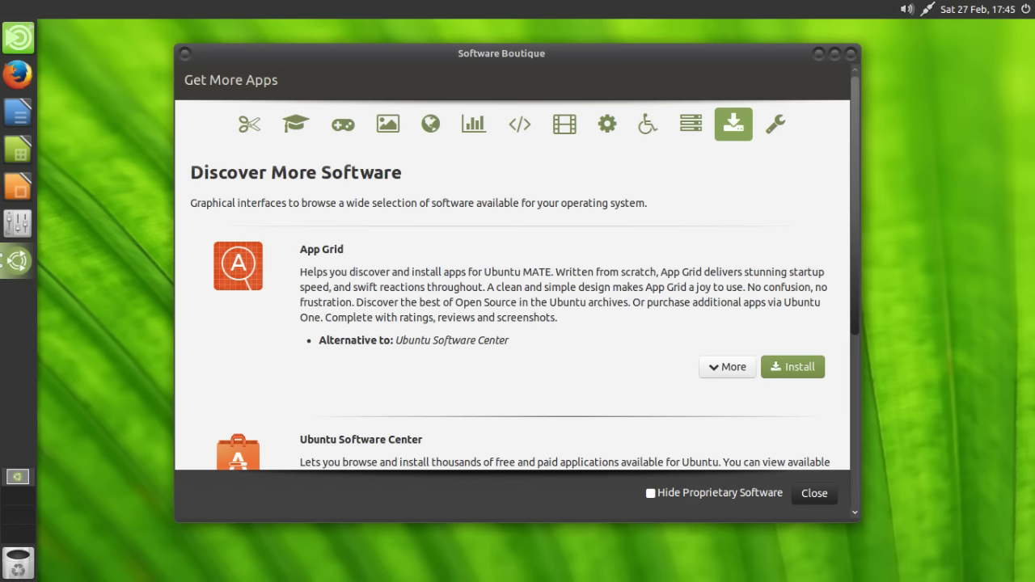
scroll(518, 283, down, 4)
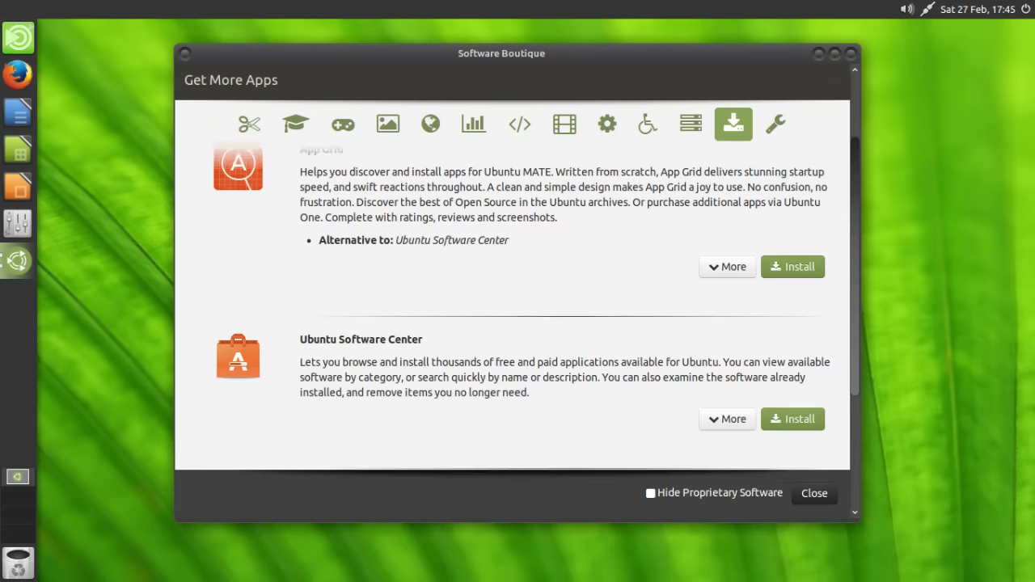
scroll(518, 307, down, 2)
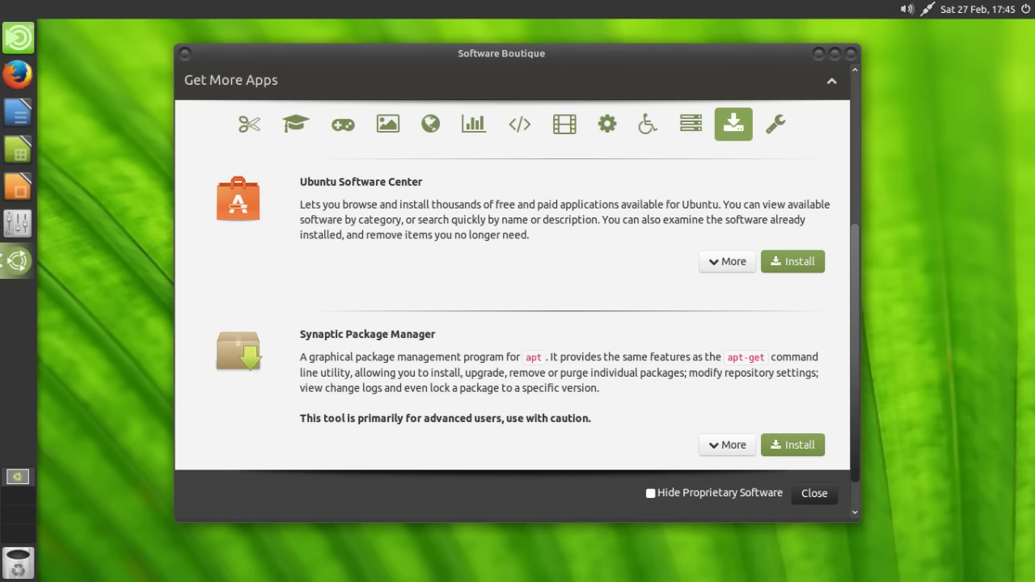
scroll(518, 323, down, 1)
scroll(517, 307, up, 7)
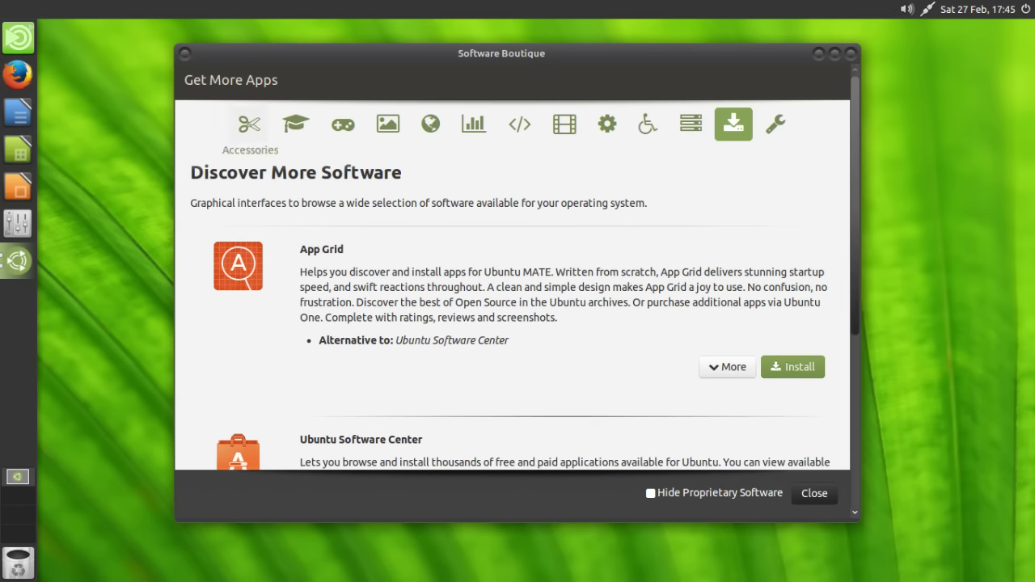
- Scroll the Accessories list through Enpass, Gip, Recent Notifications, Redshift and Variety, then back up
click(249, 124)
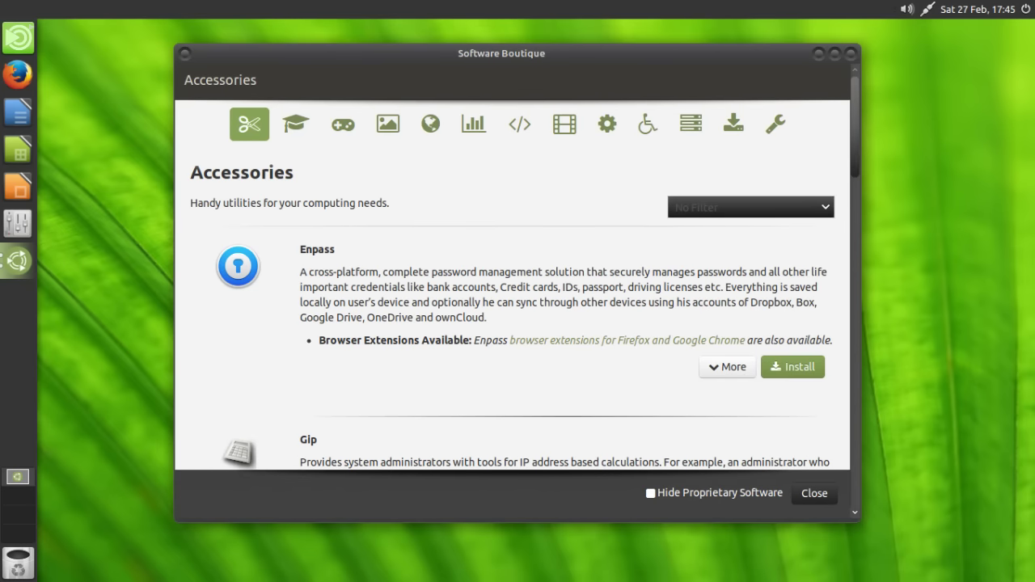
scroll(518, 283, down, 5)
scroll(518, 283, down, 8)
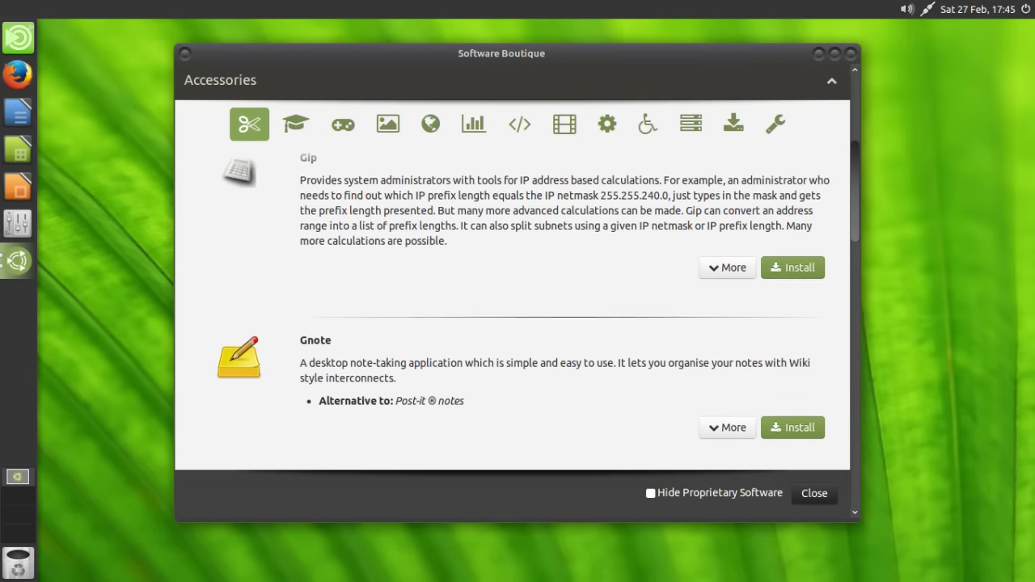
scroll(518, 283, down, 3)
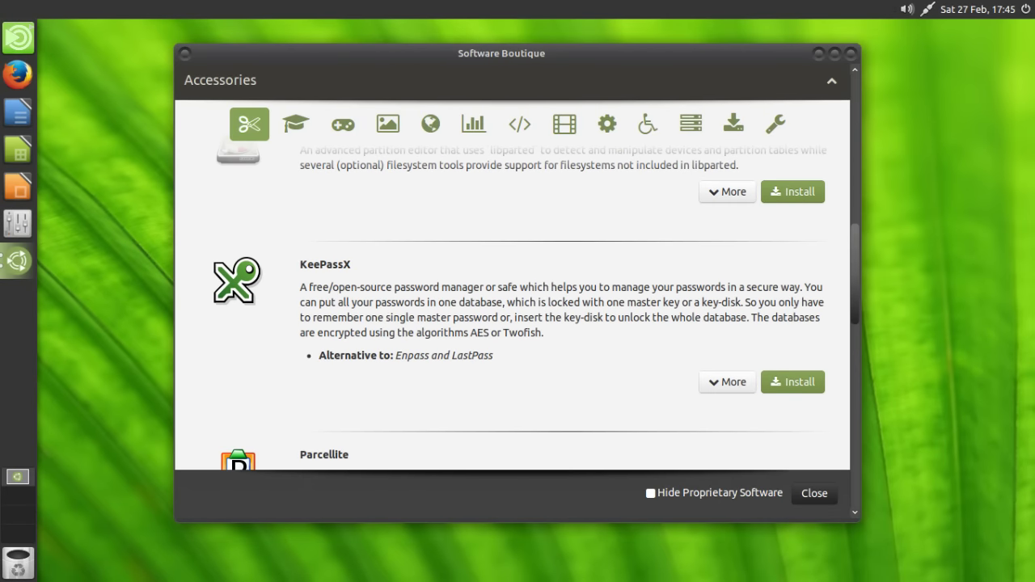
scroll(517, 308, down, 2)
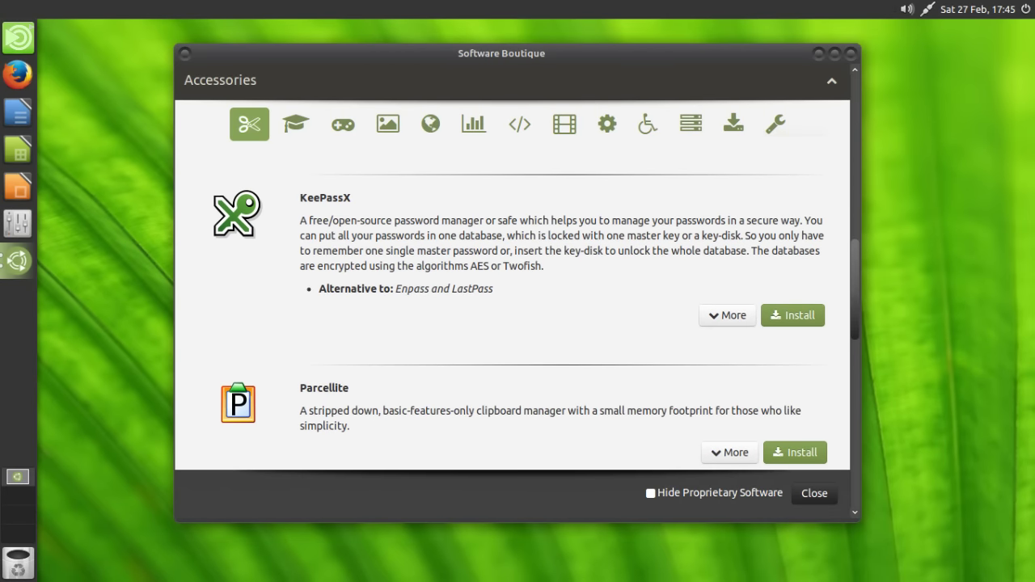
scroll(517, 308, down, 9)
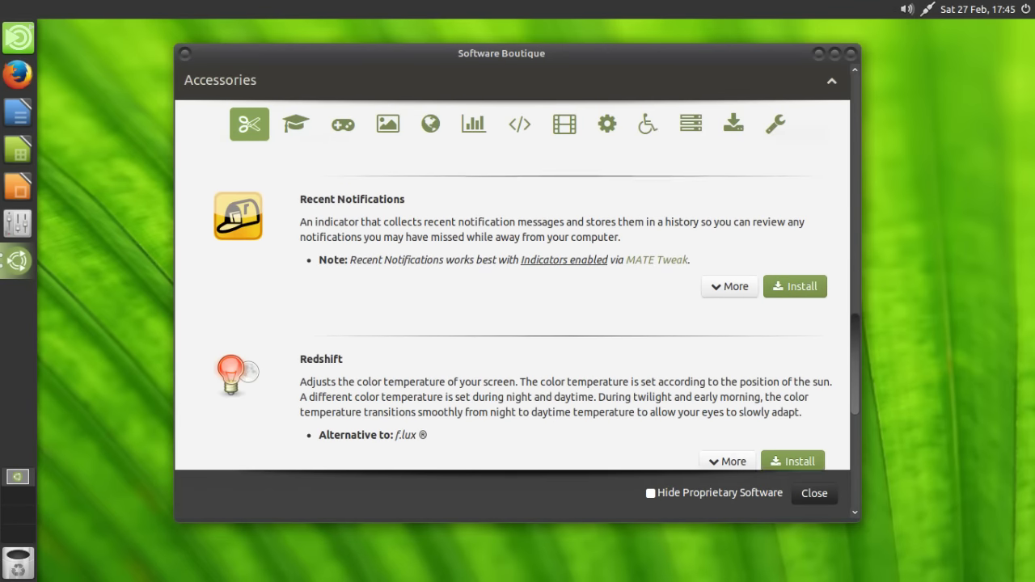
scroll(517, 307, down, 1)
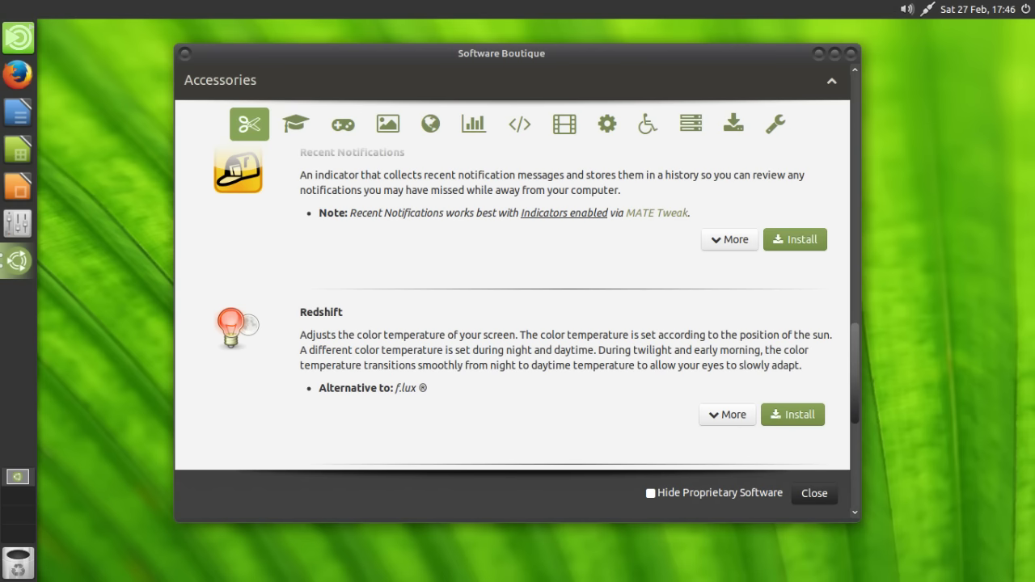
scroll(517, 308, down, 4)
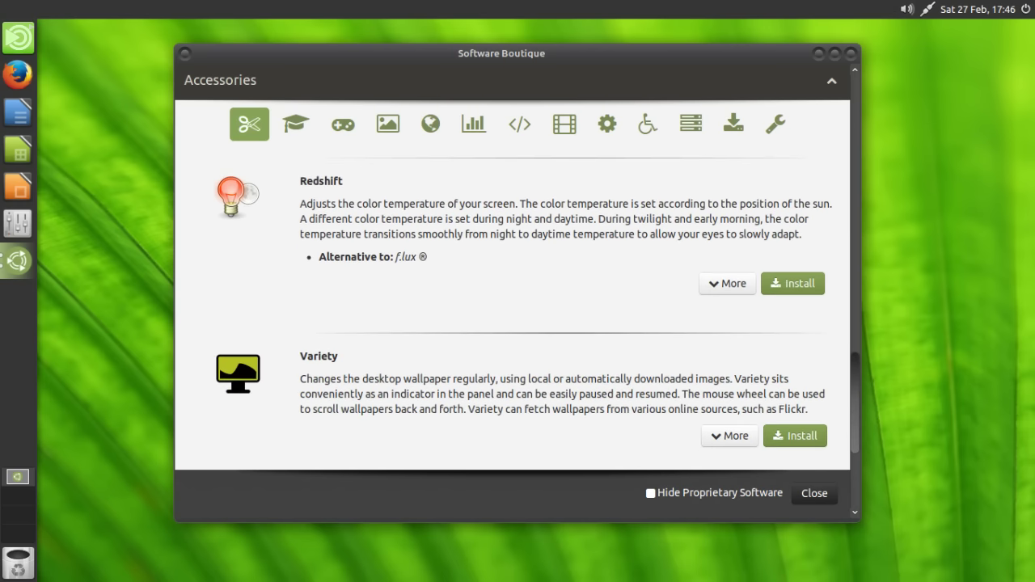
scroll(517, 307, up, 3)
scroll(518, 308, up, 6)
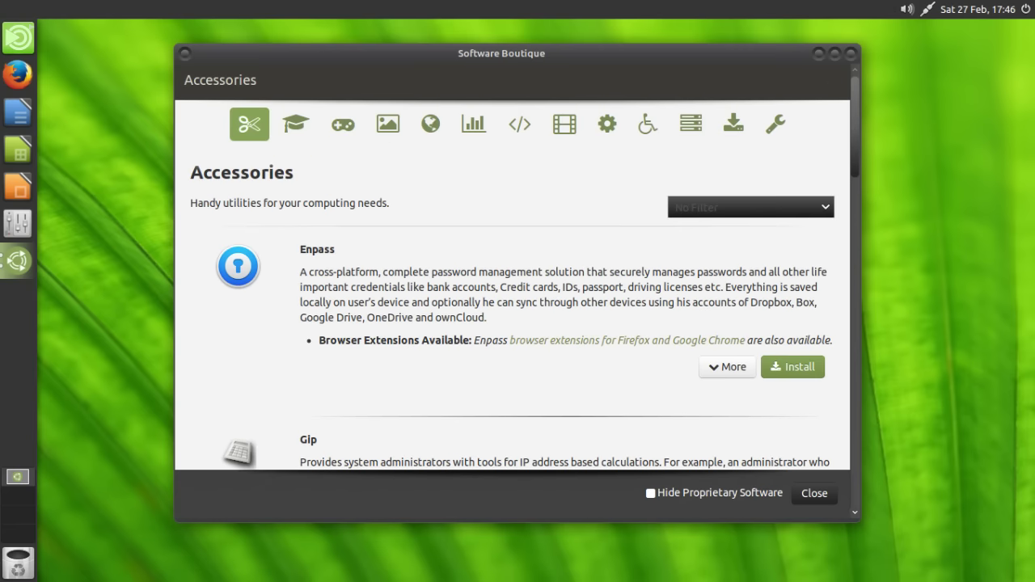
- Pass through Education to Games and scroll the Games list down to Steam and SuperTuxKart
click(295, 123)
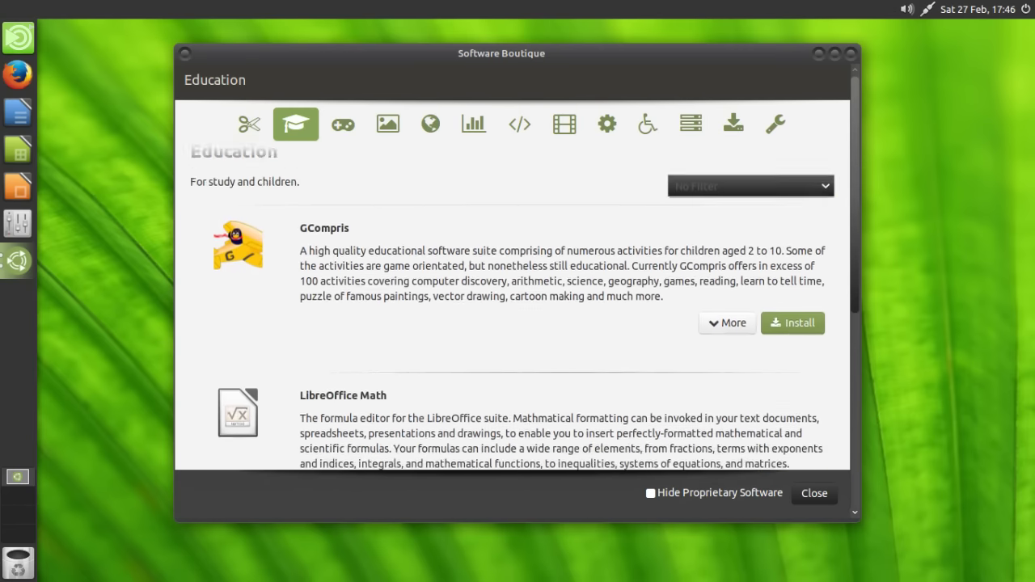
click(343, 124)
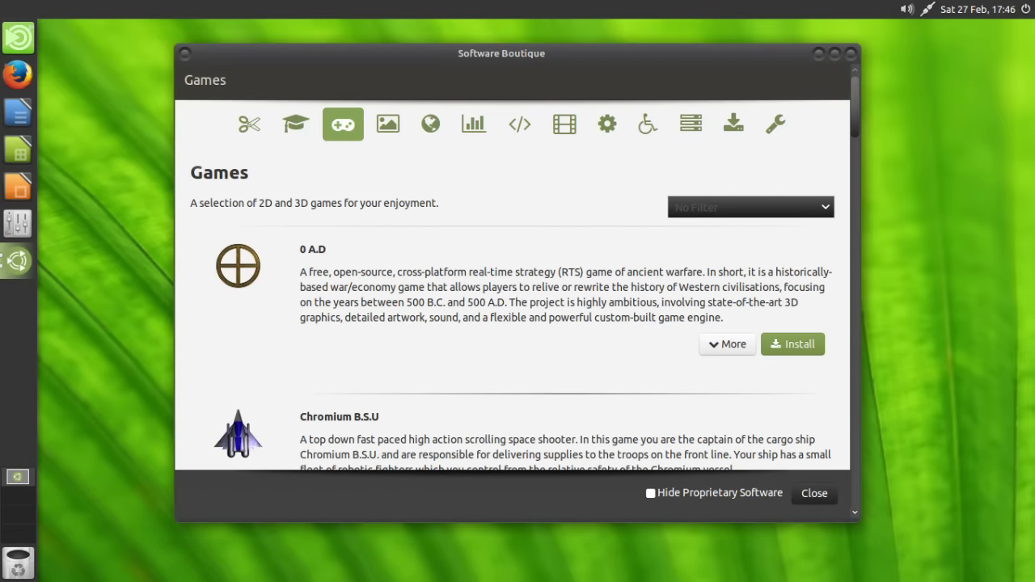
scroll(518, 308, down, 10)
scroll(517, 307, down, 12)
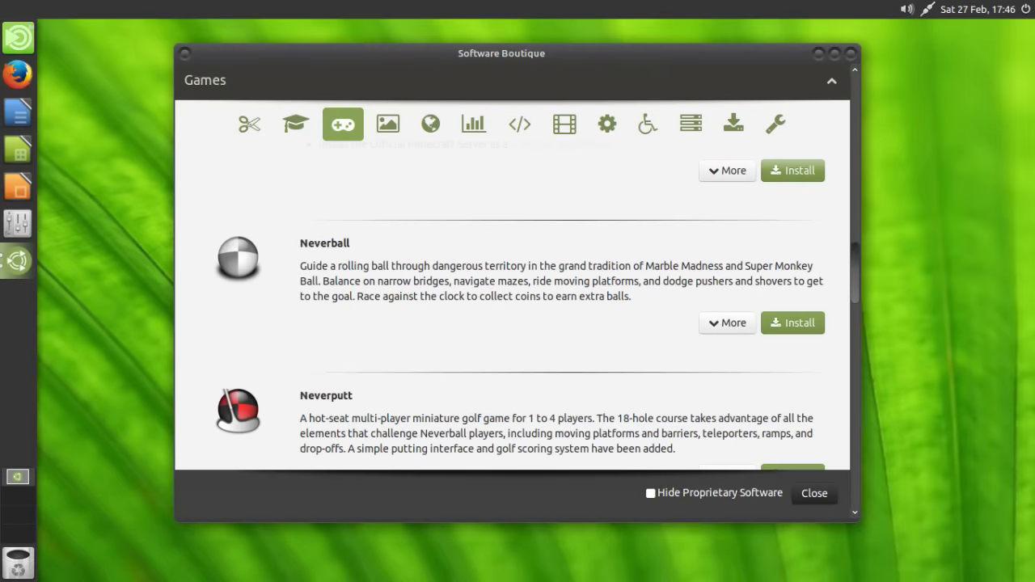
scroll(517, 307, down, 4)
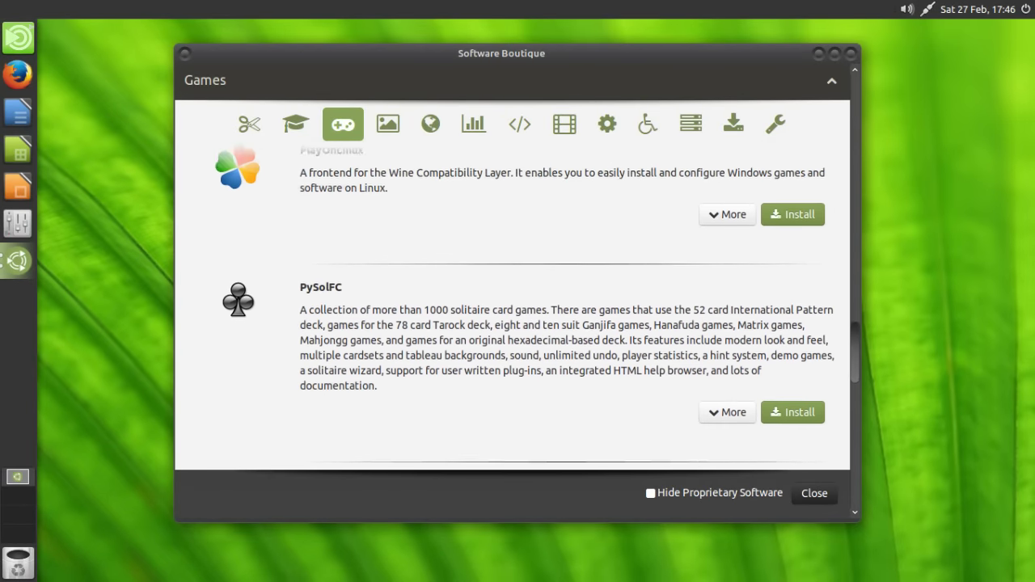
scroll(518, 307, down, 7)
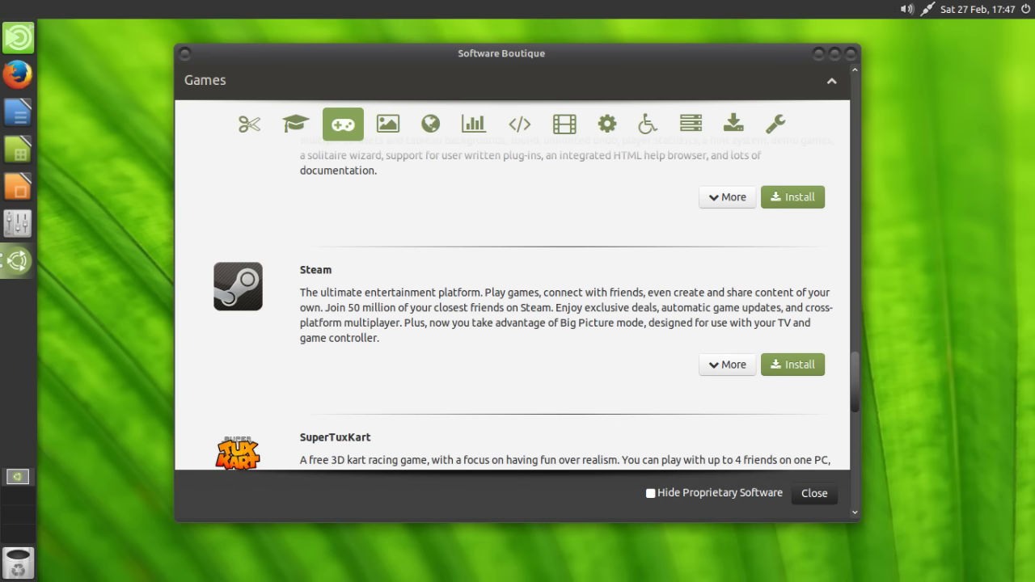
mouse_move(719, 492)
- Open Graphics and expand, then collapse, Dia's licence, platform and website details
click(388, 124)
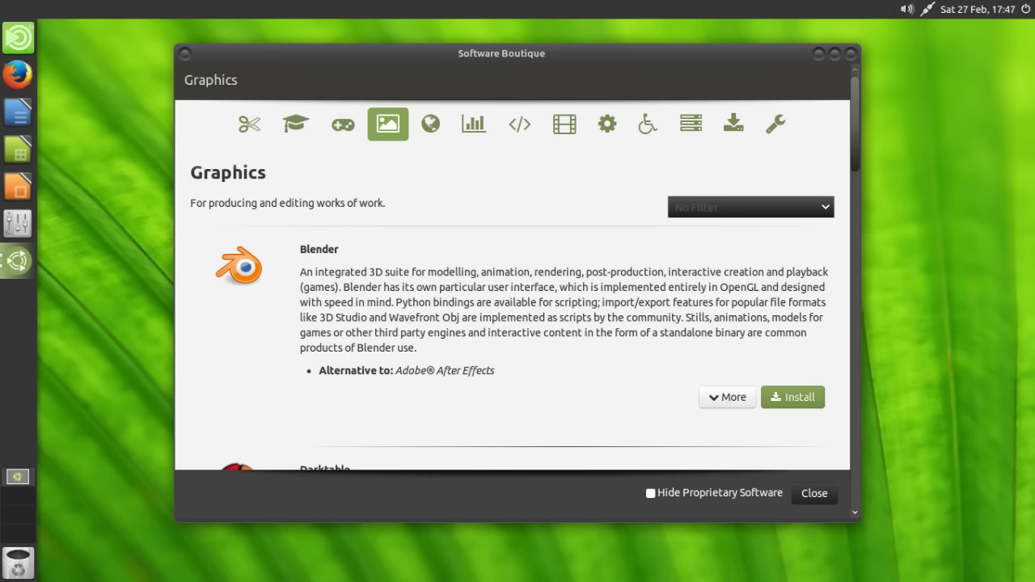
scroll(518, 283, down, 3)
scroll(518, 283, down, 6)
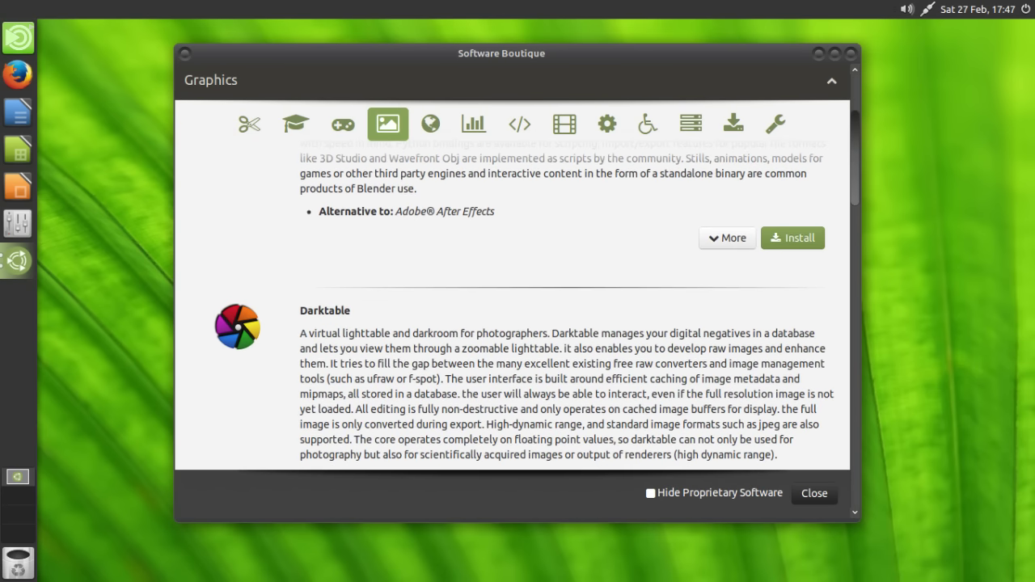
scroll(518, 283, down, 2)
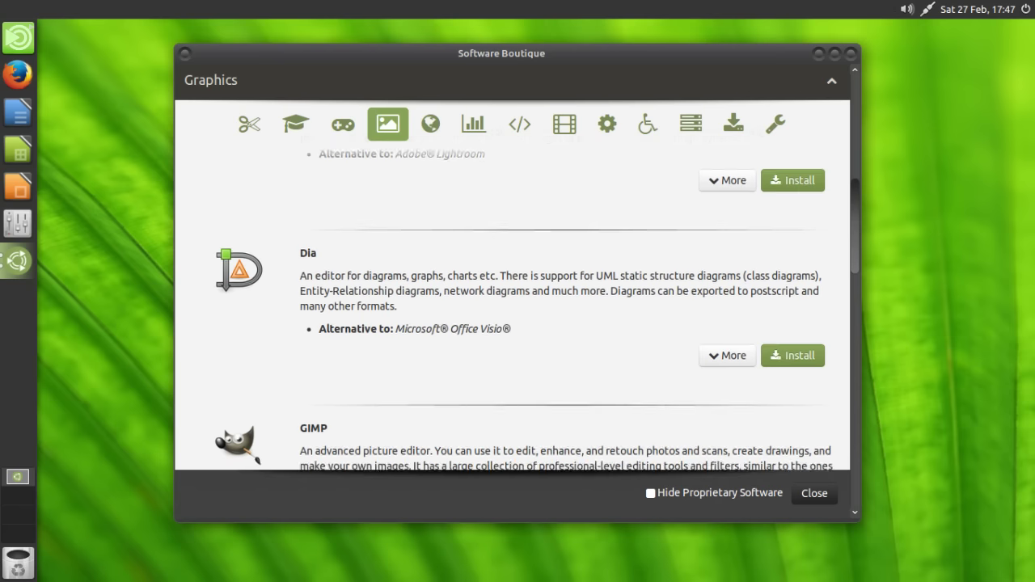
click(726, 355)
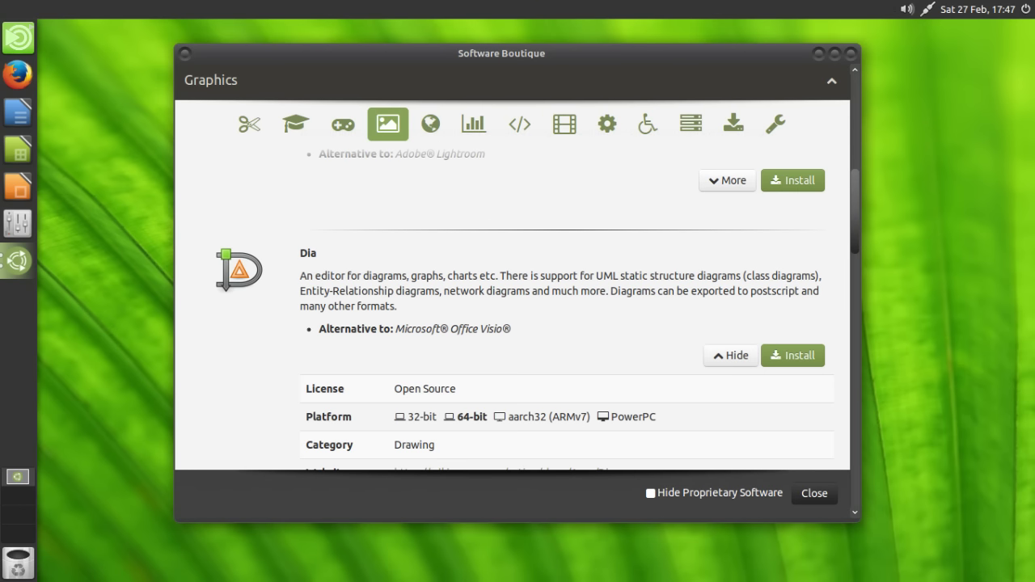
scroll(517, 307, down, 4)
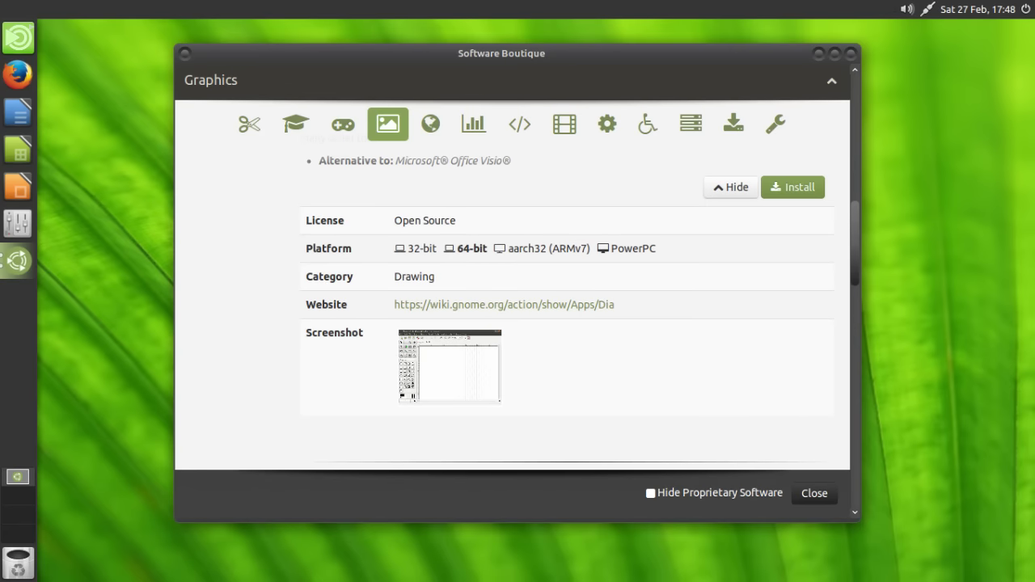
click(730, 187)
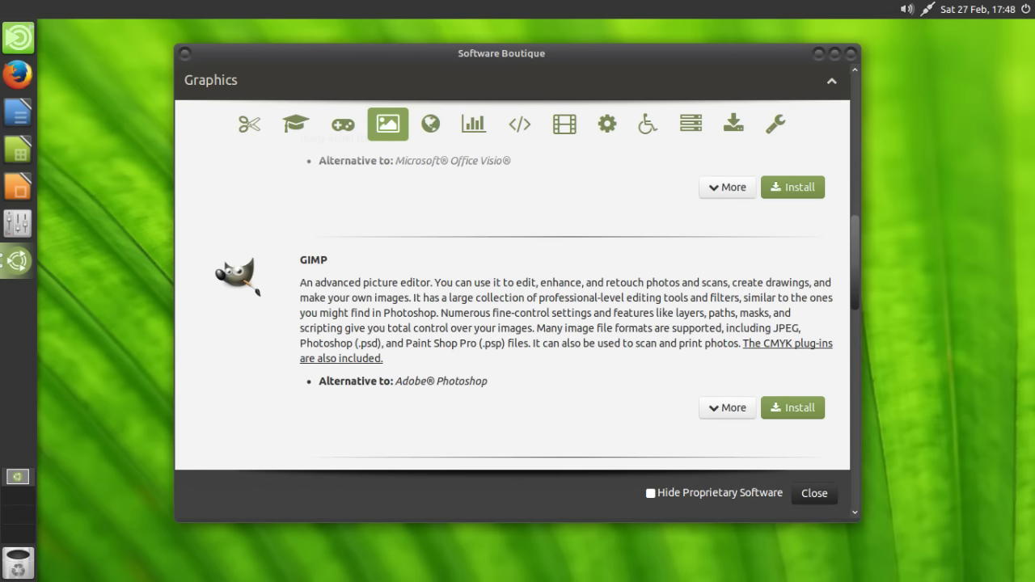
- Scroll further down the Graphics editors list, then return toward the top
scroll(517, 307, down, 4)
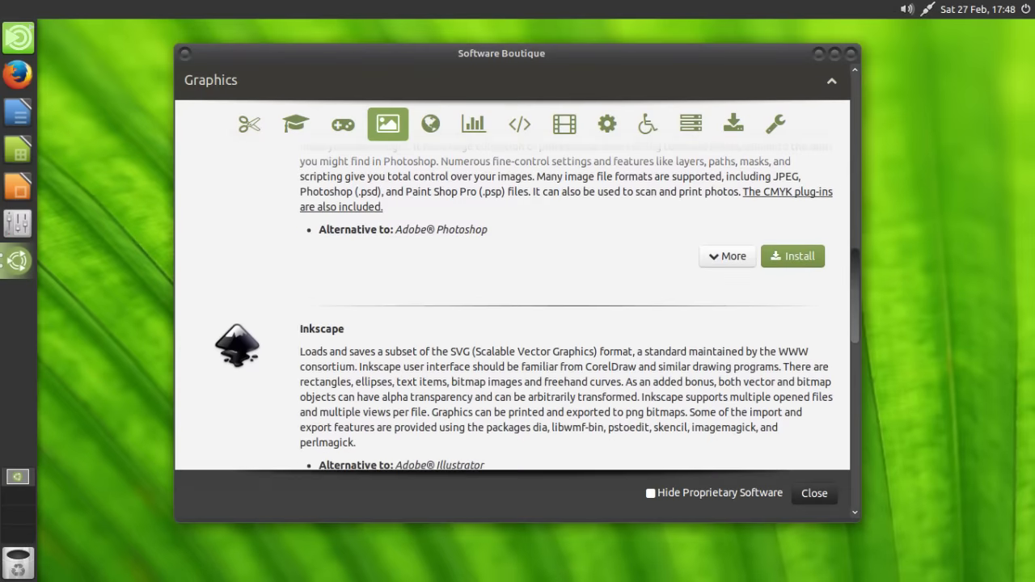
scroll(537, 308, down, 5)
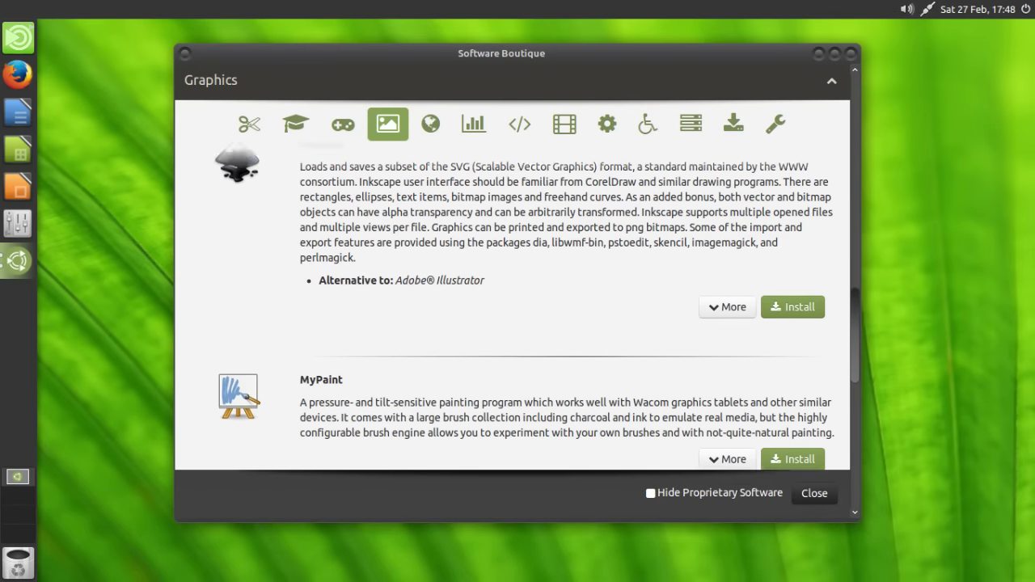
scroll(518, 307, down, 4)
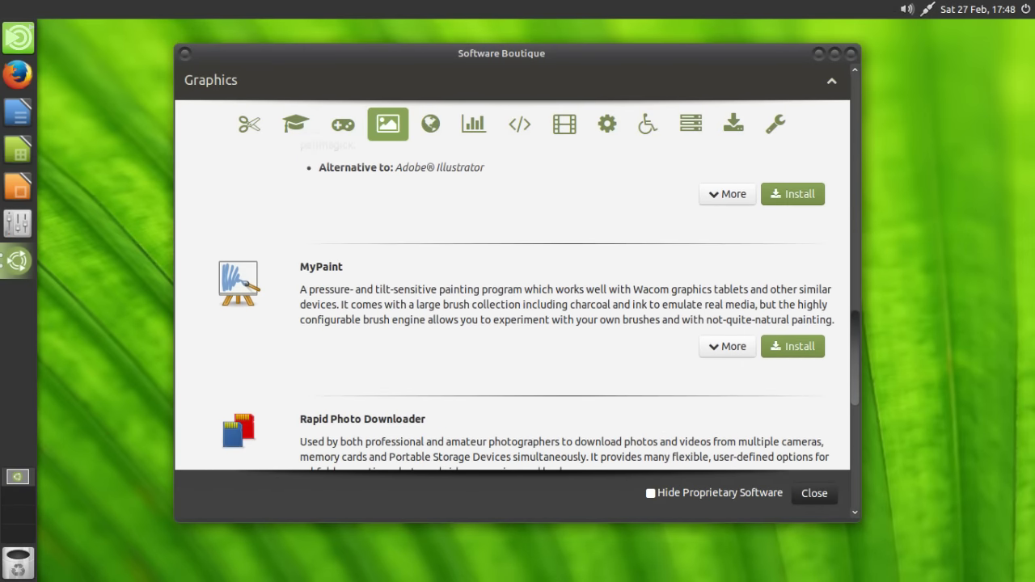
scroll(518, 307, down, 5)
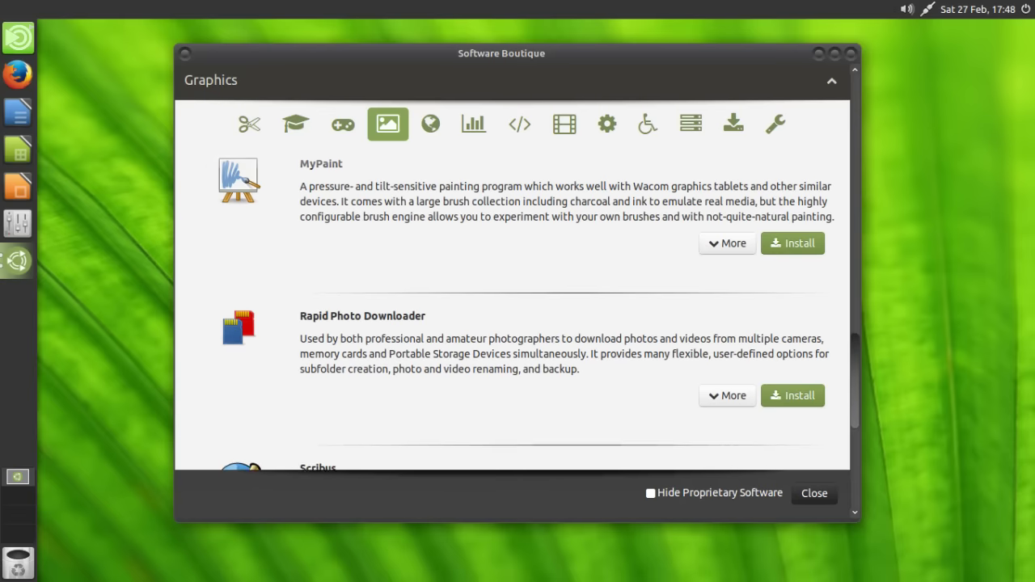
scroll(517, 307, down, 5)
scroll(473, 129, up, 15)
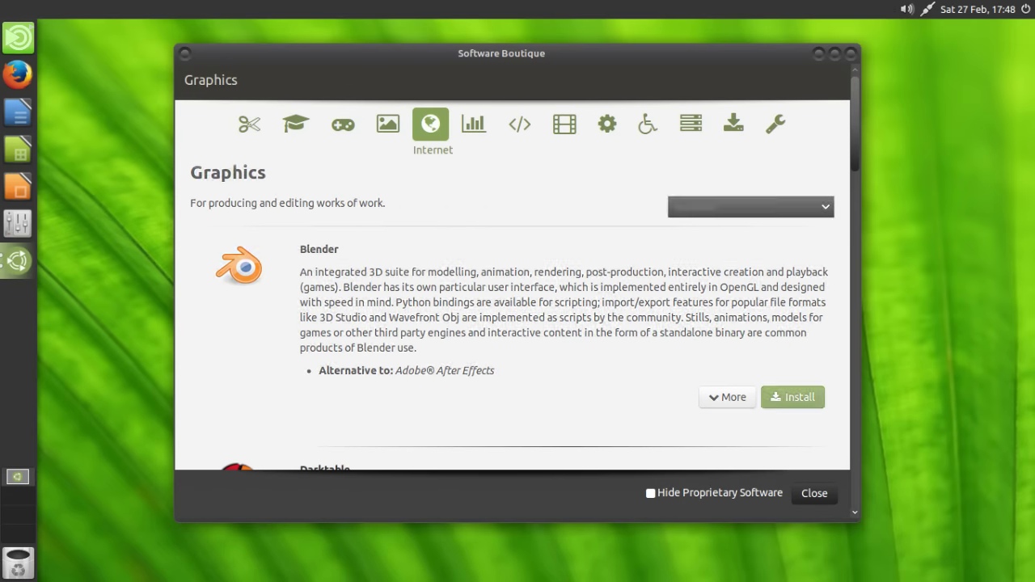
- Open Internet and scroll past Dropbox, Chromium and FileZilla down to Gobby and Google Chrome
click(431, 124)
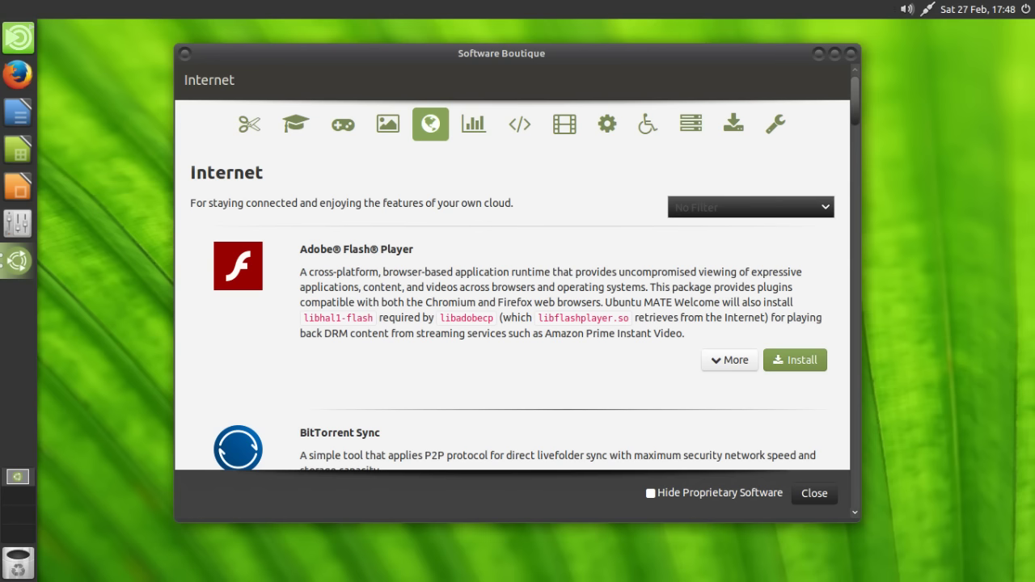
scroll(513, 307, down, 2)
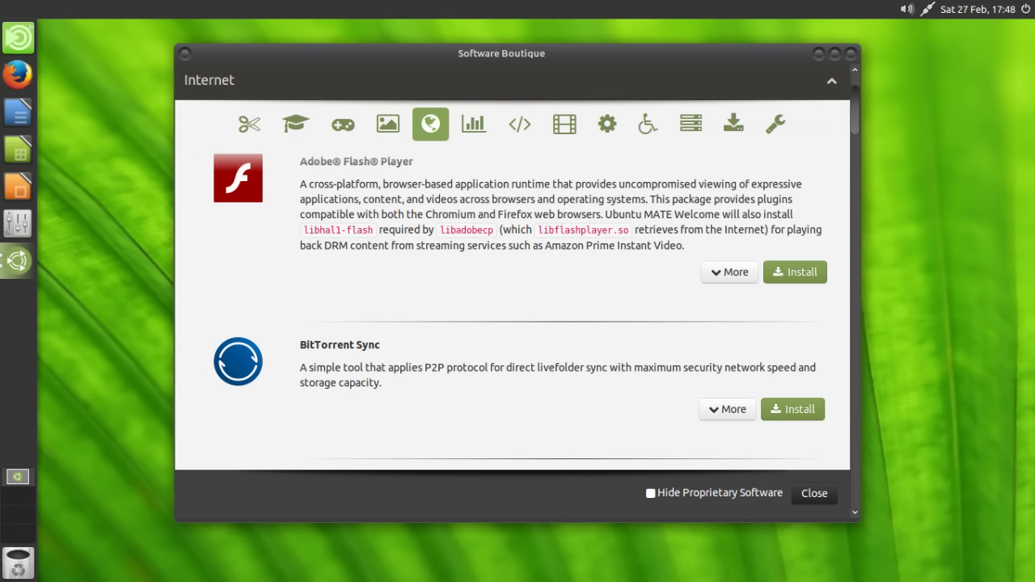
scroll(514, 307, down, 1)
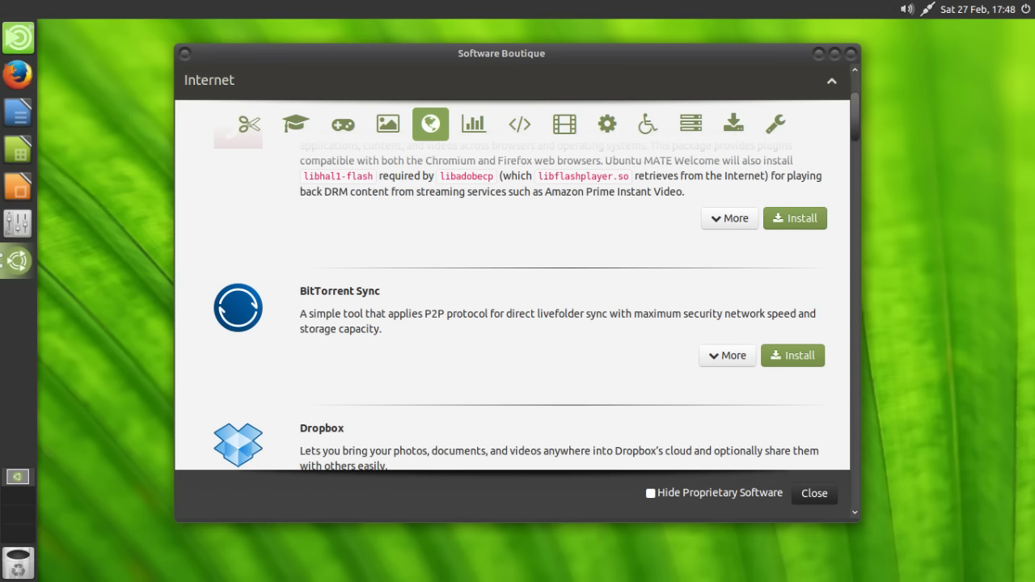
scroll(536, 282, down, 1)
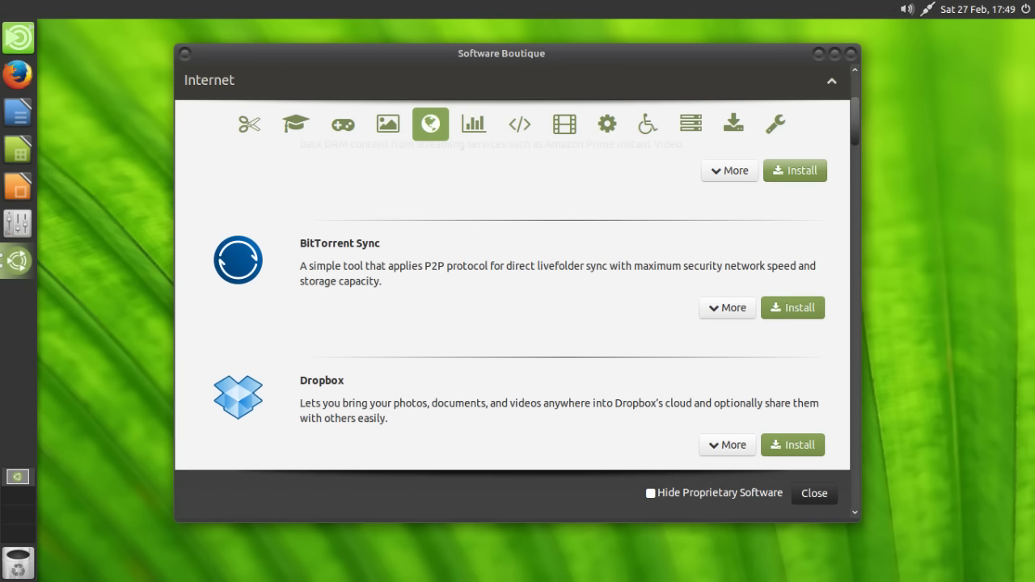
scroll(512, 283, down, 5)
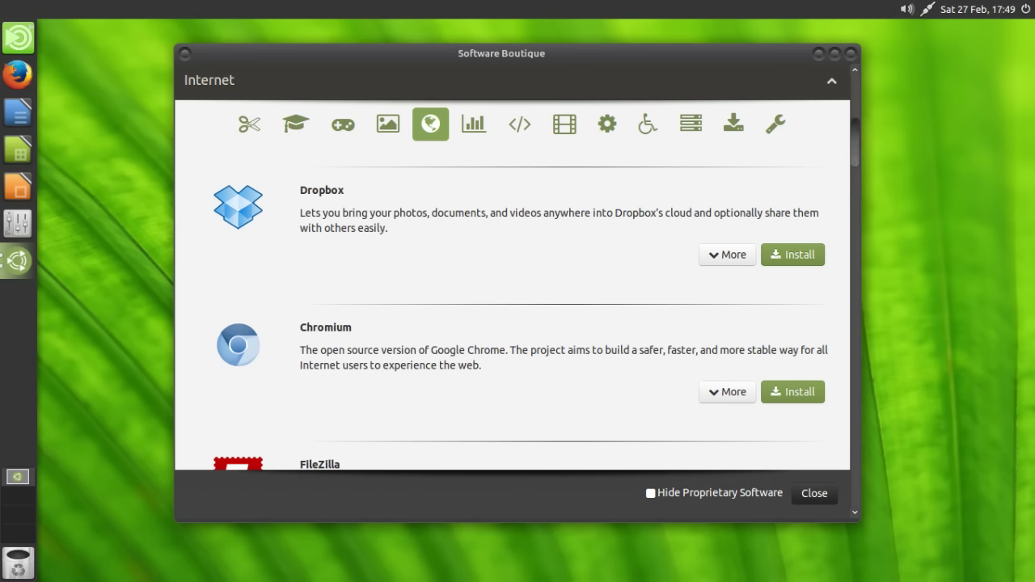
scroll(518, 313, down, 1)
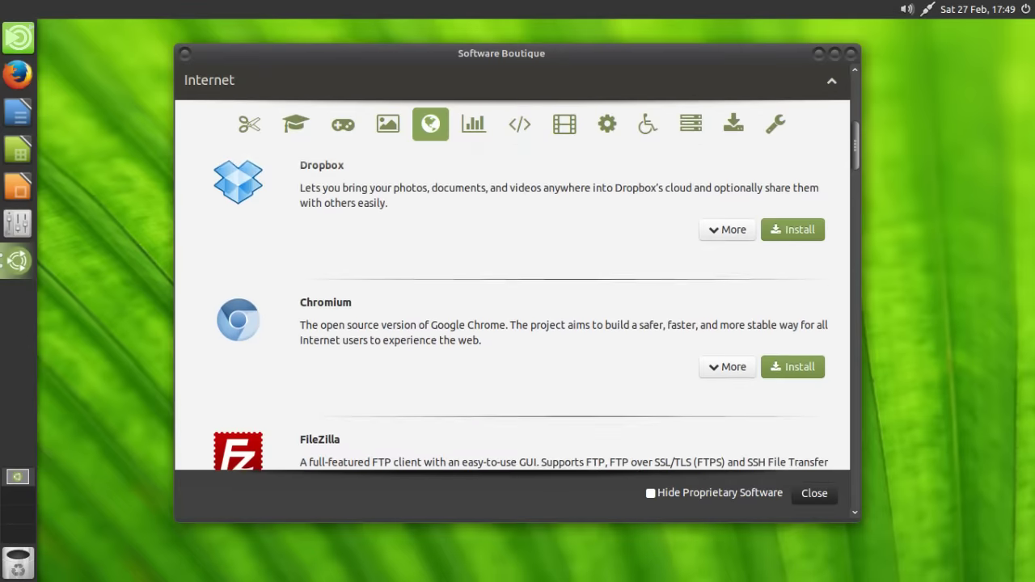
scroll(518, 312, down, 5)
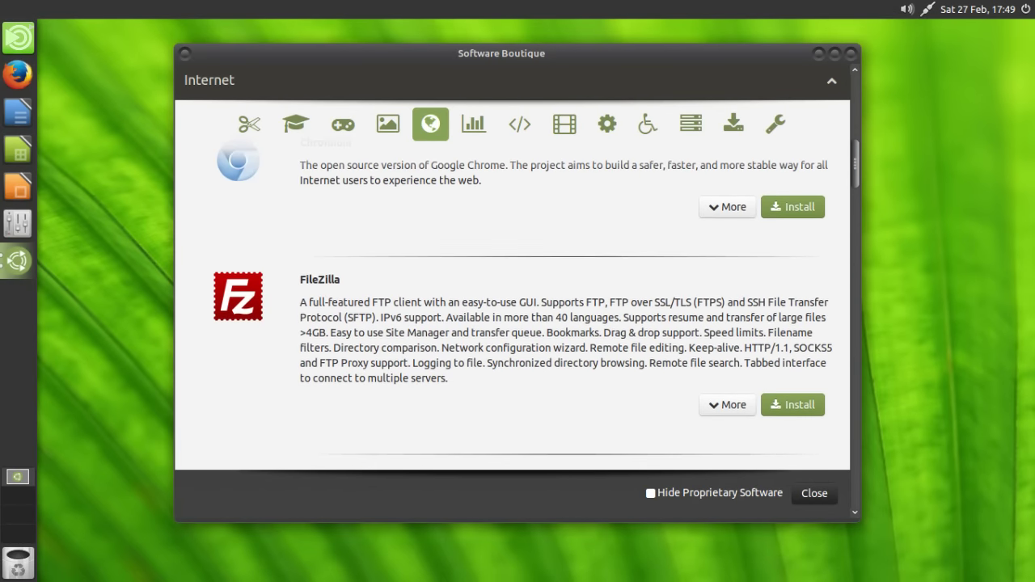
scroll(518, 313, down, 2)
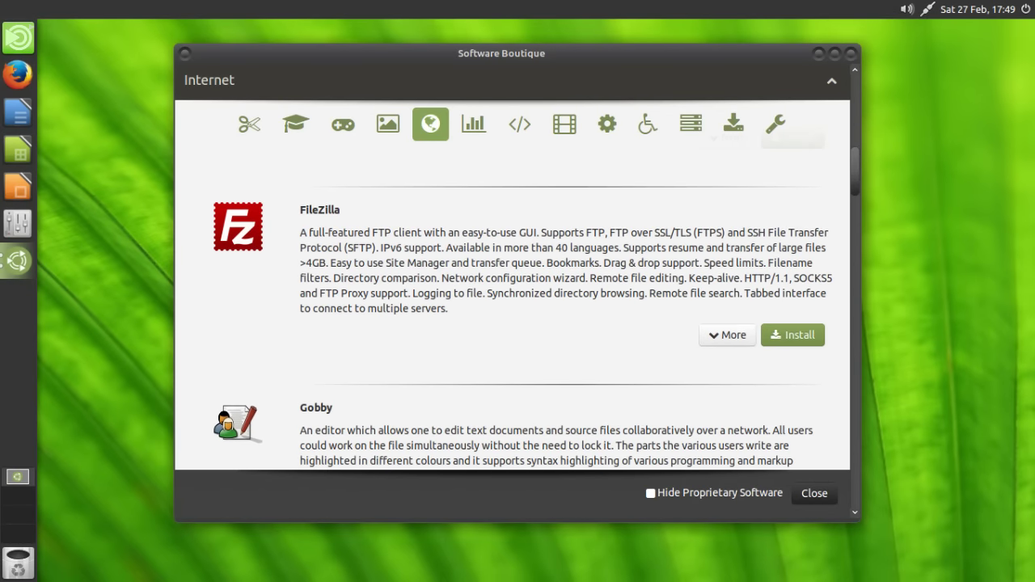
scroll(517, 313, down, 6)
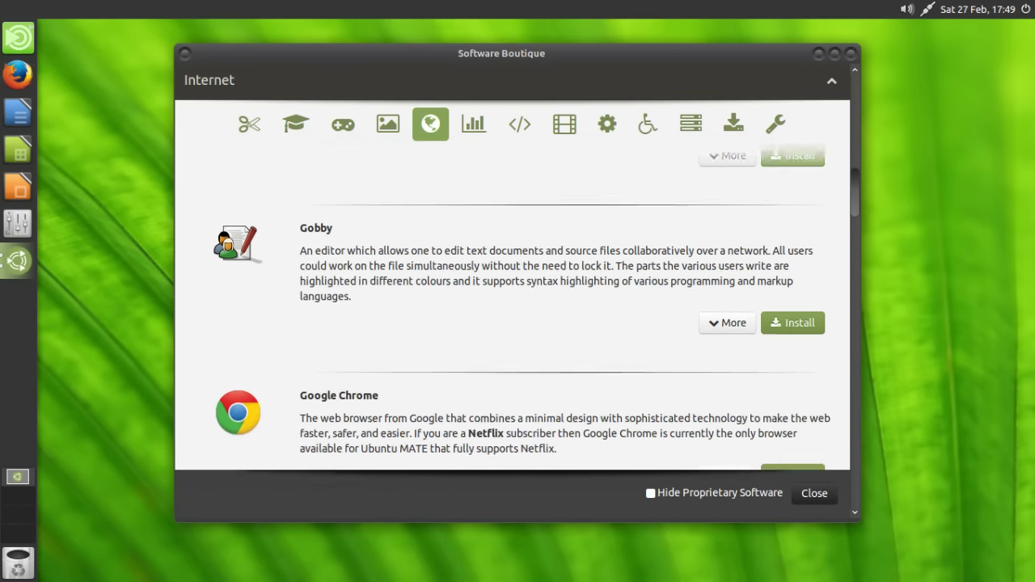
- Browse the rest of the Internet apps, Insync through Tor Browser to uGet, then return to Adobe Flash Player at the top
scroll(517, 313, down, 2)
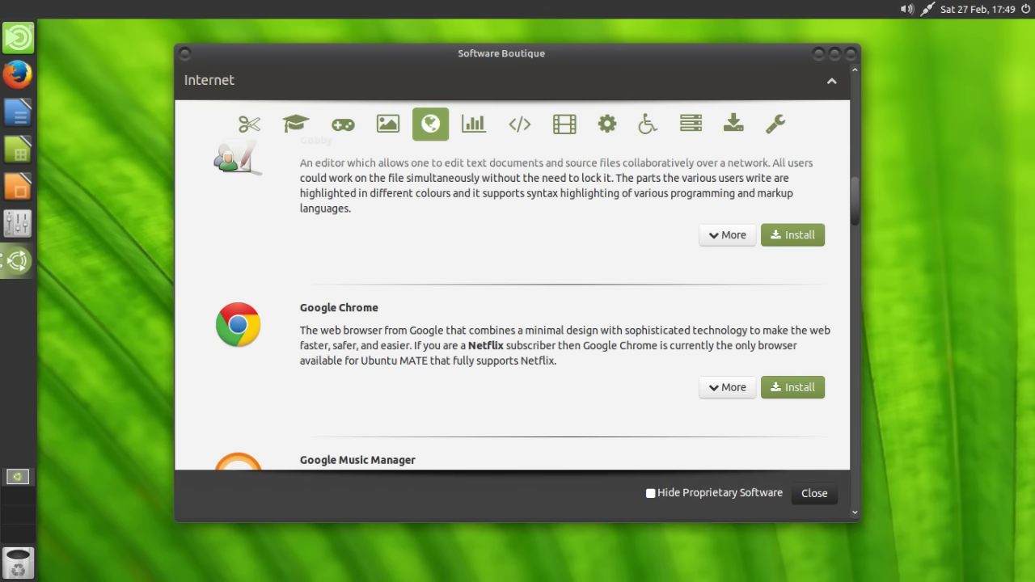
scroll(512, 305, down, 4)
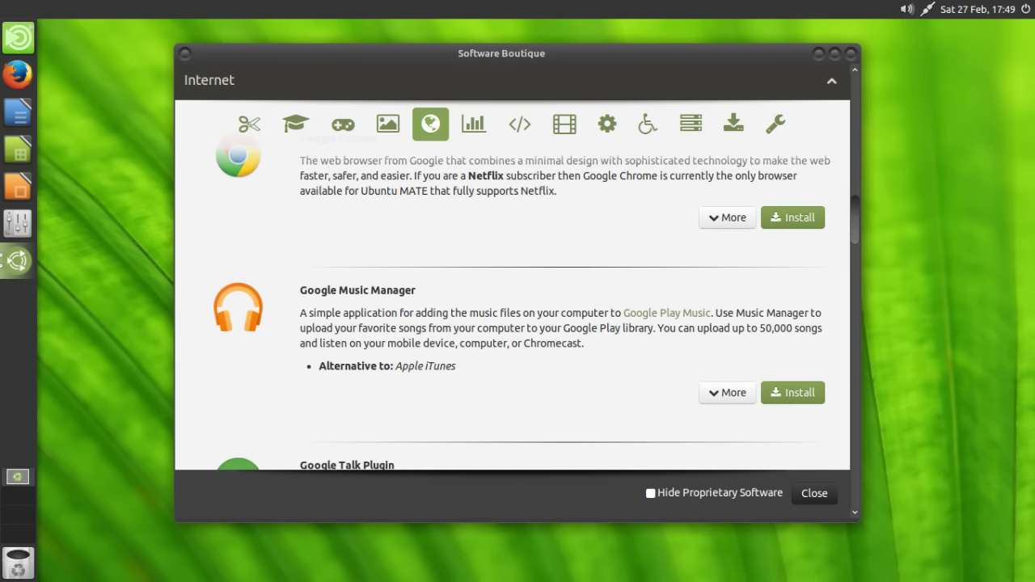
scroll(512, 305, down, 4)
scroll(511, 305, down, 1)
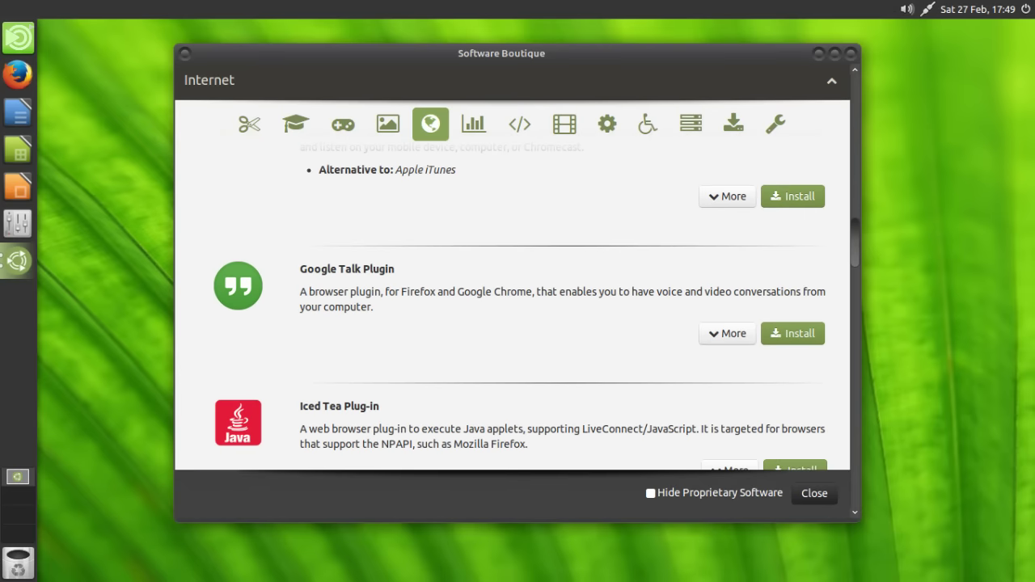
scroll(511, 305, down, 4)
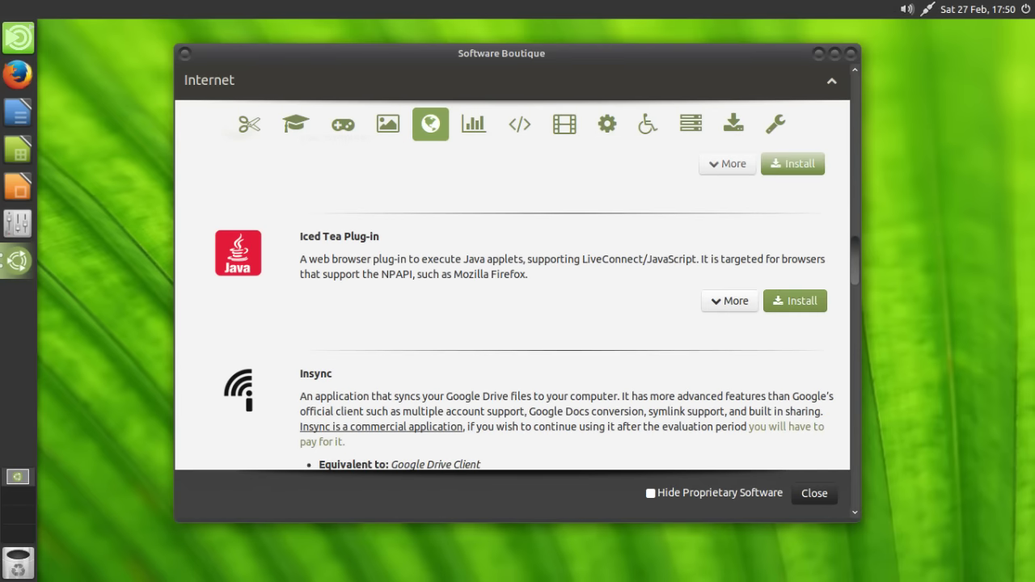
scroll(512, 305, down, 5)
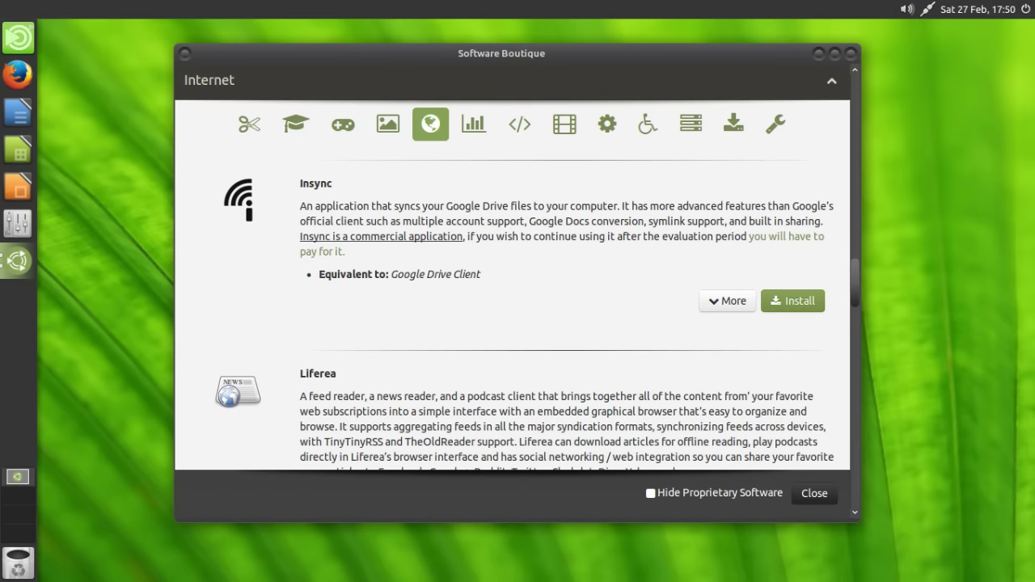
scroll(511, 304, down, 7)
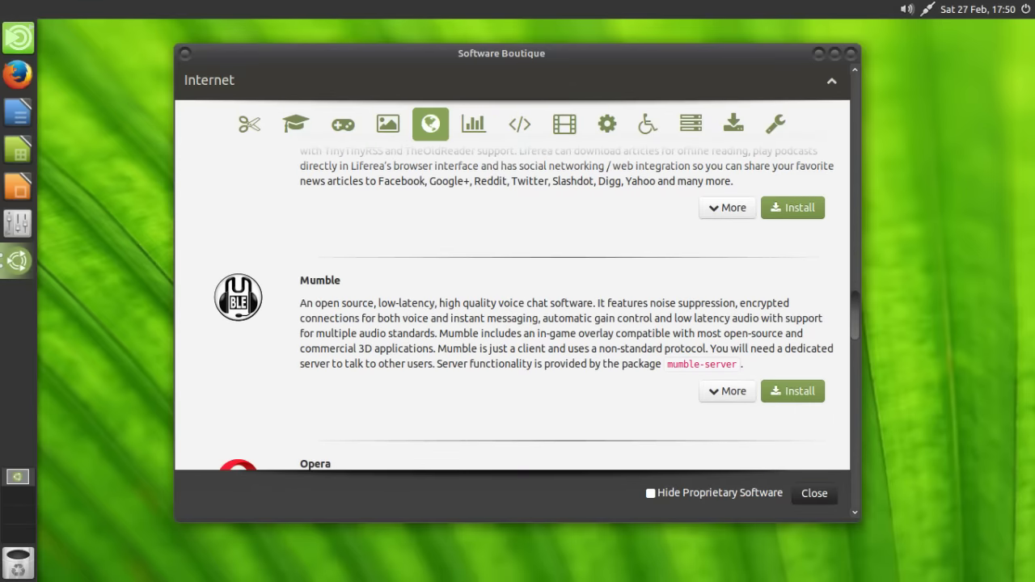
scroll(512, 305, down, 12)
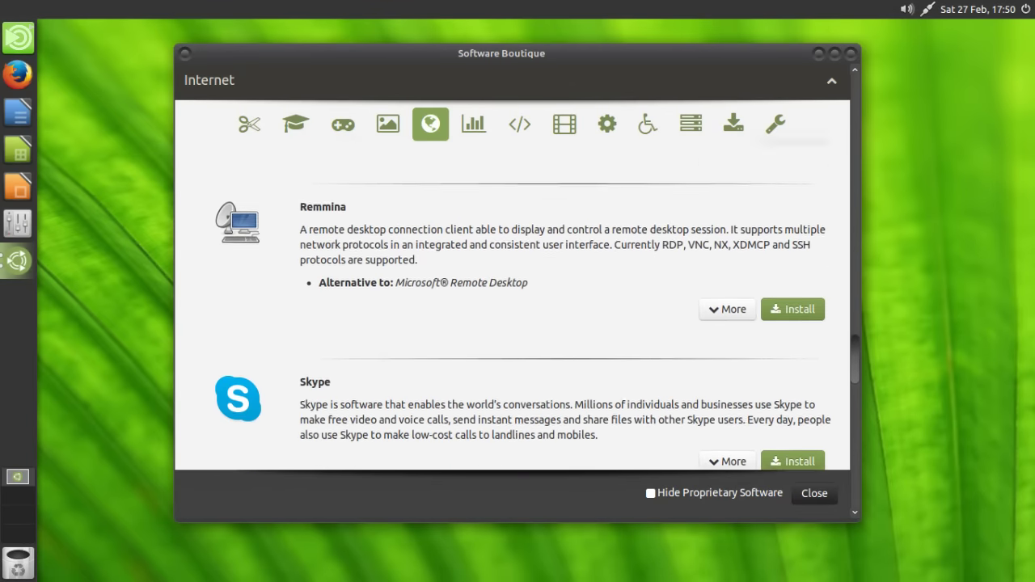
scroll(512, 305, down, 8)
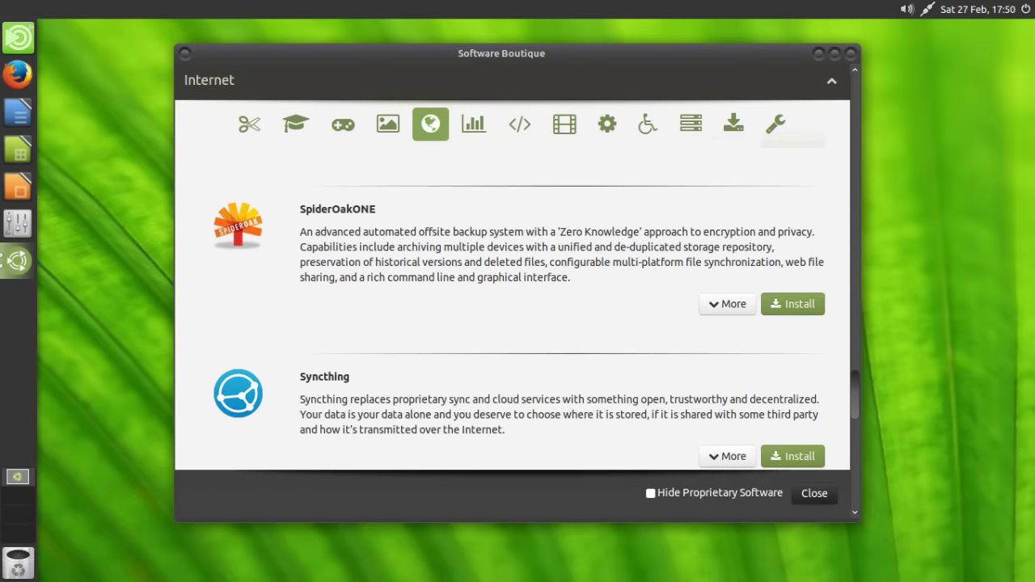
scroll(512, 305, down, 13)
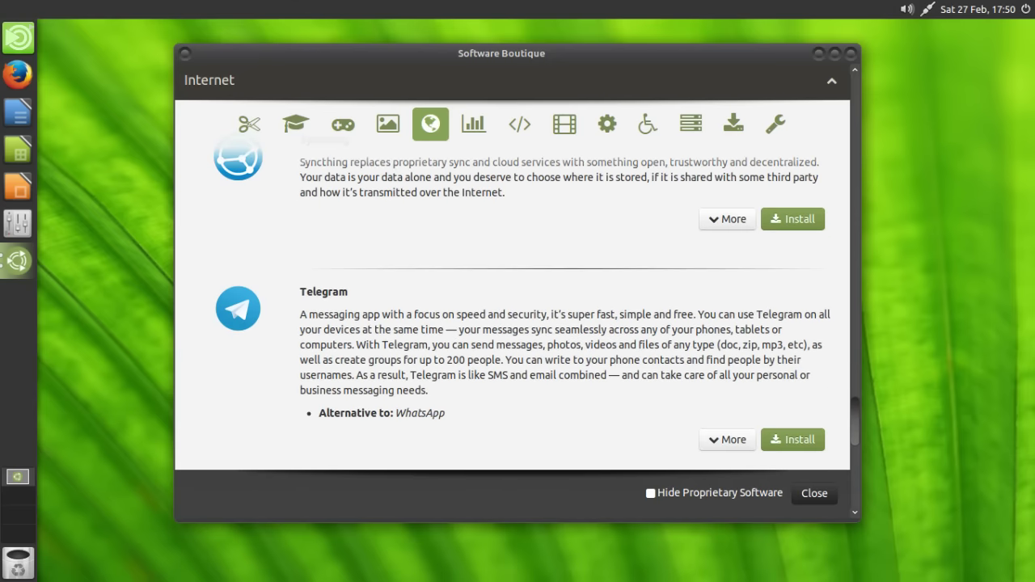
scroll(512, 305, down, 7)
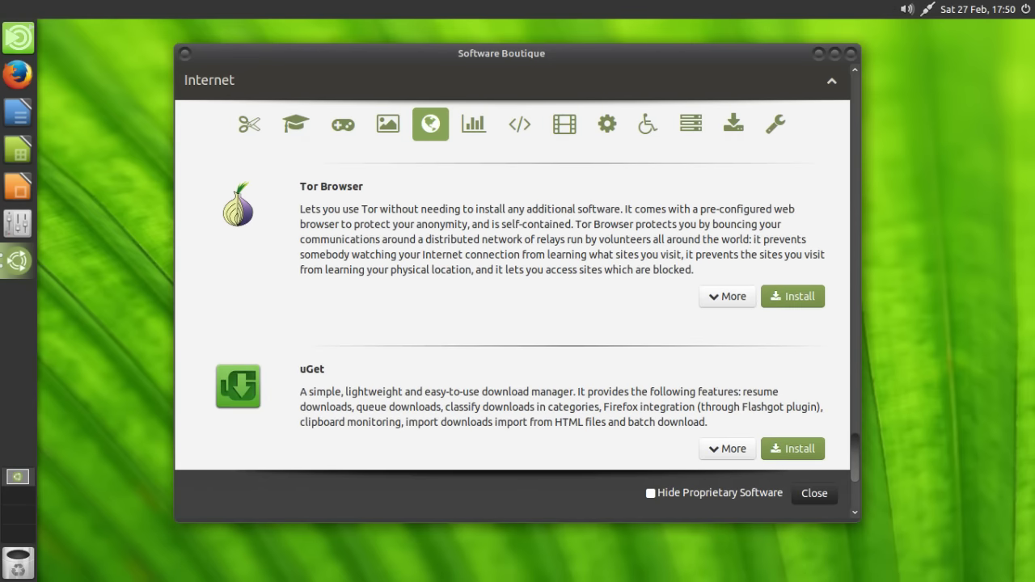
key(Home)
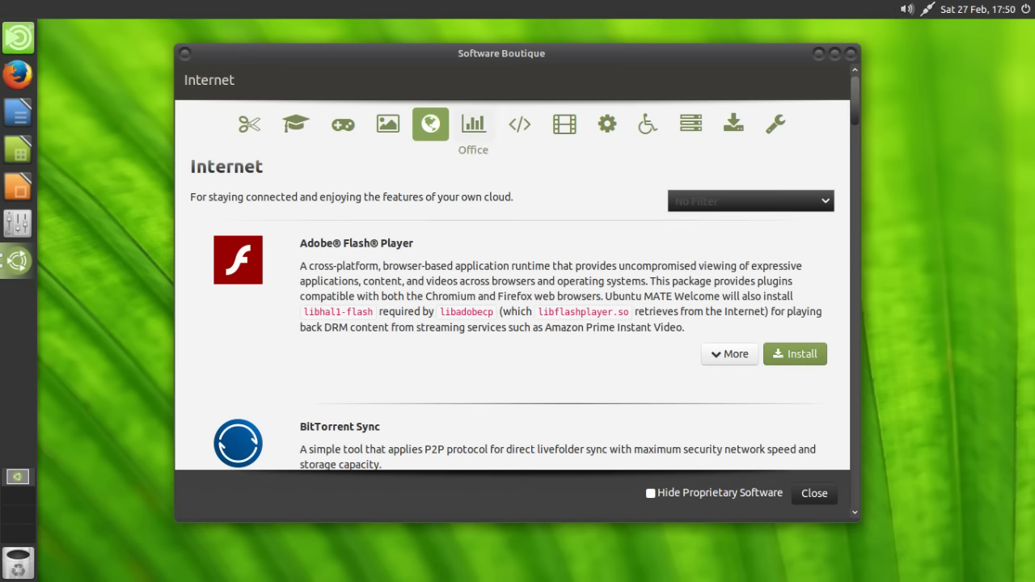
- Switch to the Office category and browse past Calibre, Evolution and Gnucash to LibreOffice and LibreOffice Base
click(473, 123)
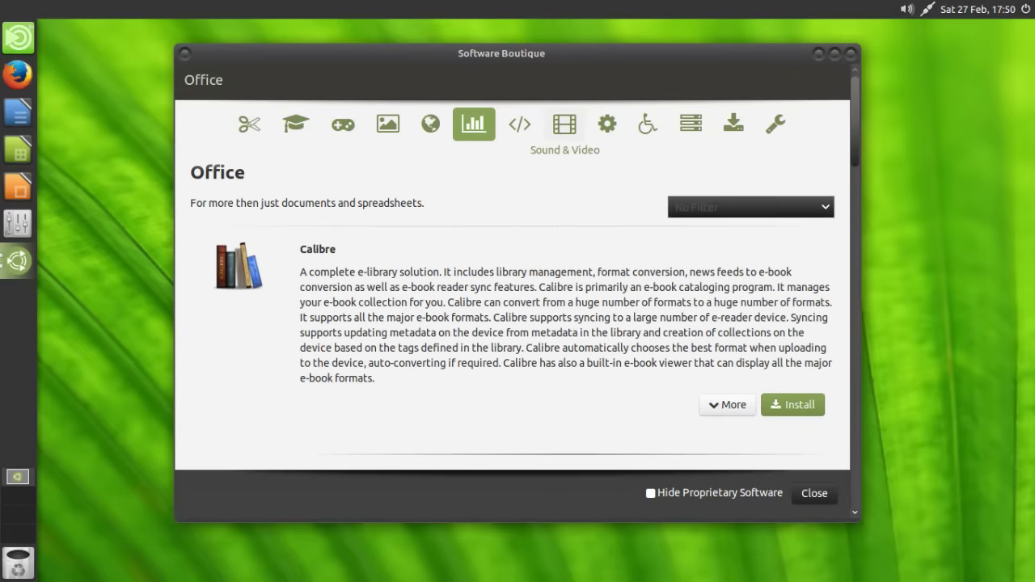
scroll(517, 283, down, 5)
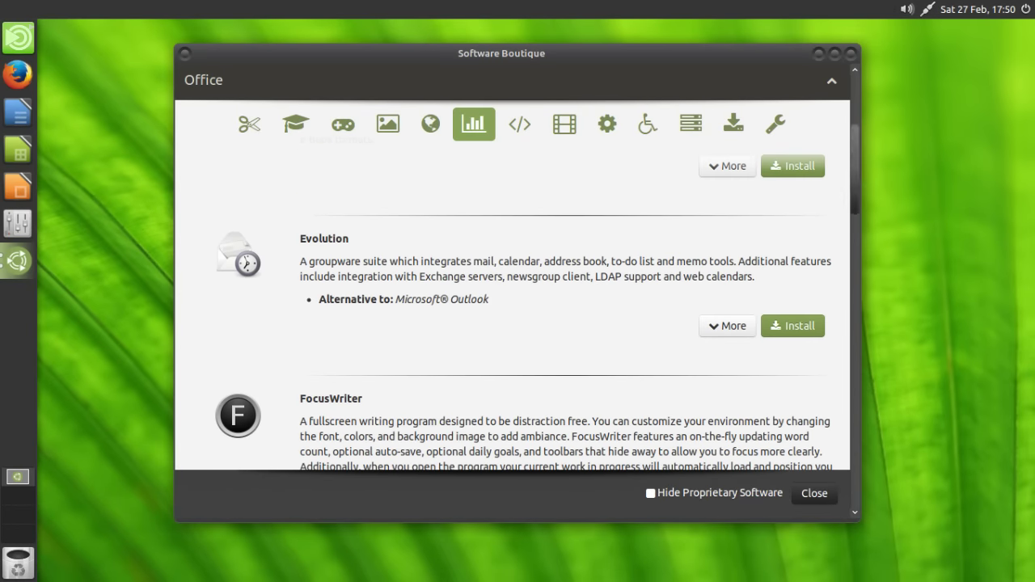
scroll(517, 283, down, 1)
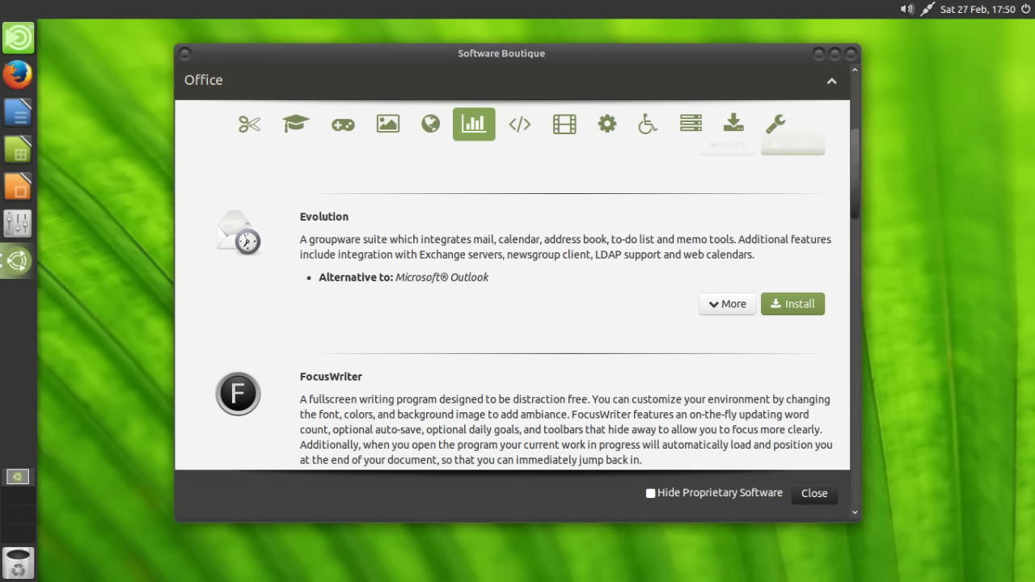
scroll(517, 283, down, 3)
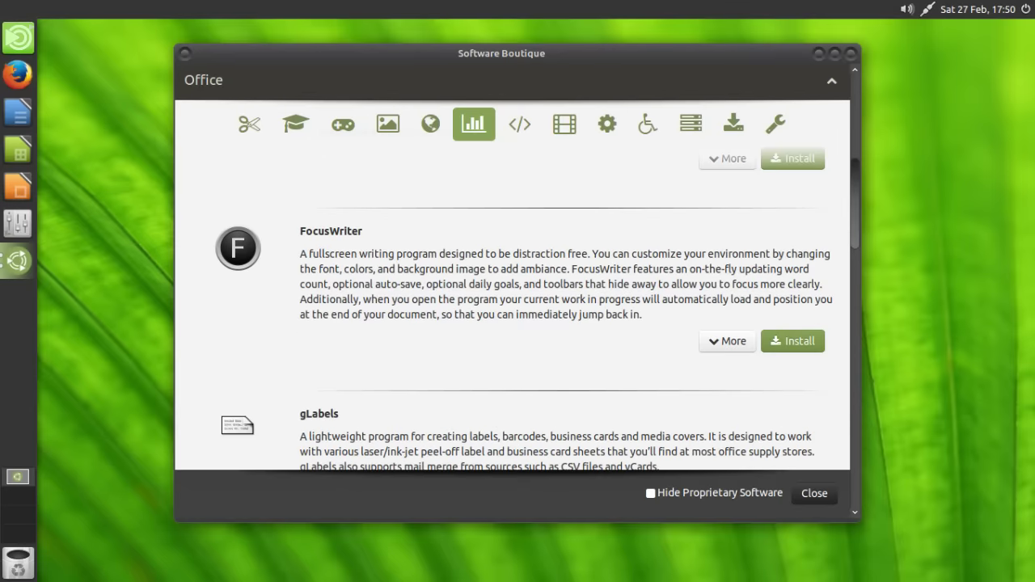
scroll(517, 307, down, 5)
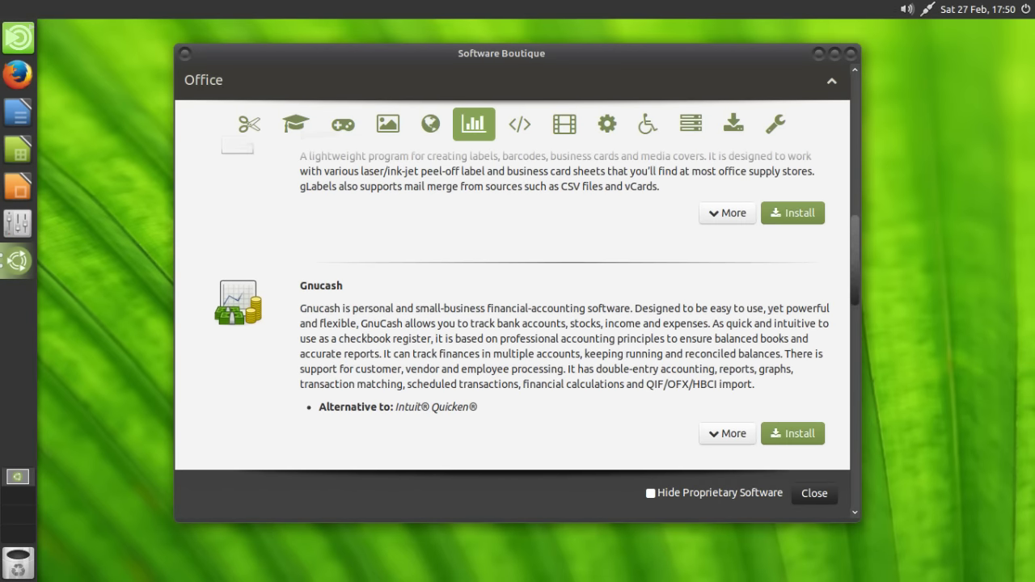
scroll(517, 307, down, 3)
scroll(517, 307, down, 6)
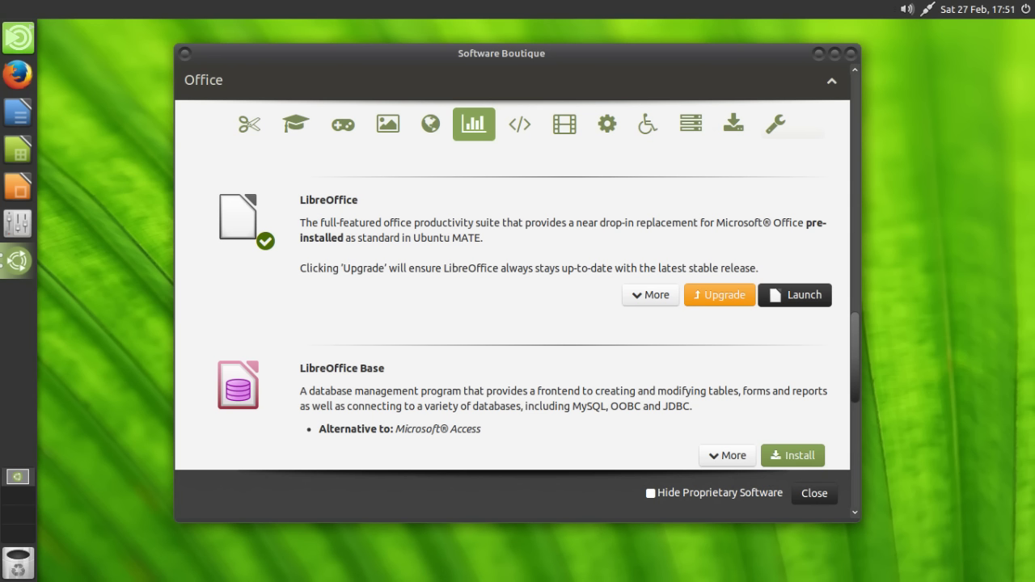
- Expand LibreOffice's details, then browse on past Planner and RedNoteBook to ReText
click(650, 294)
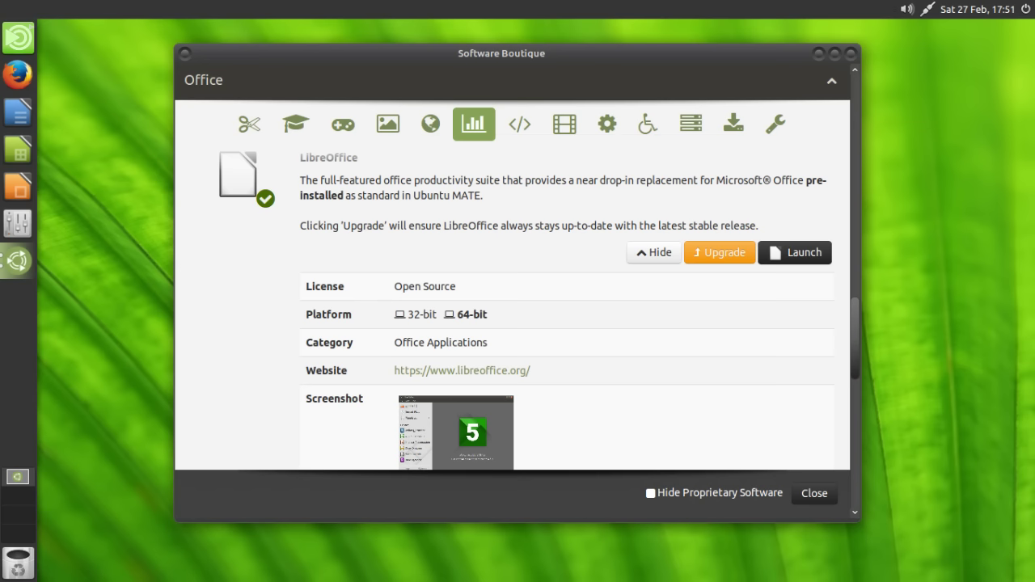
scroll(525, 311, down, 5)
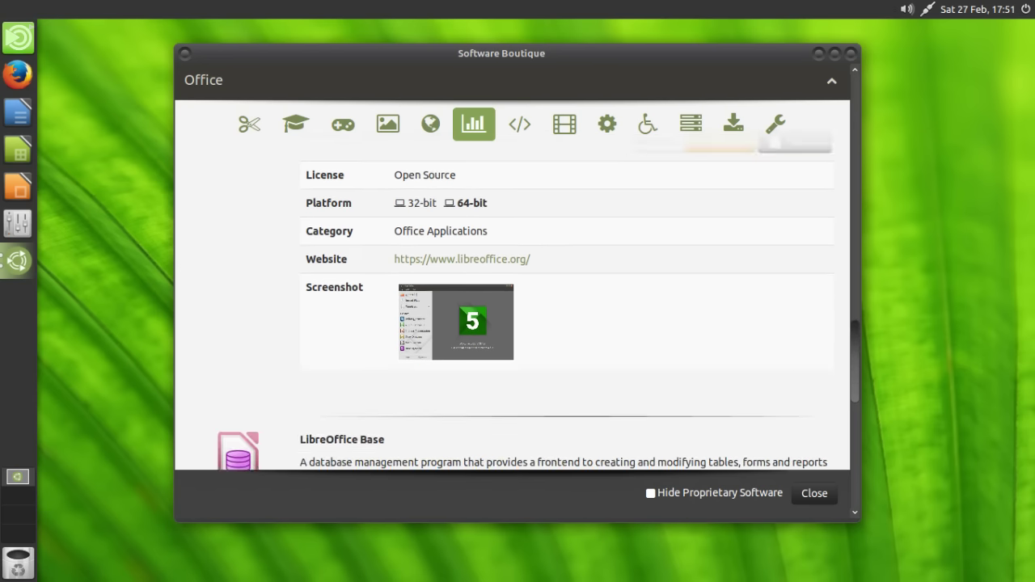
scroll(526, 312, down, 8)
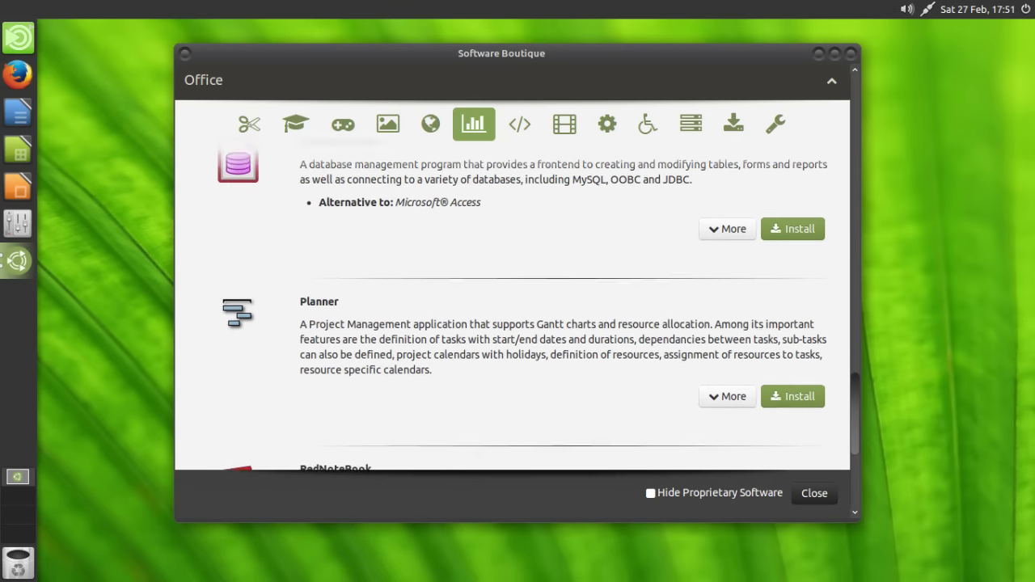
scroll(518, 307, down, 5)
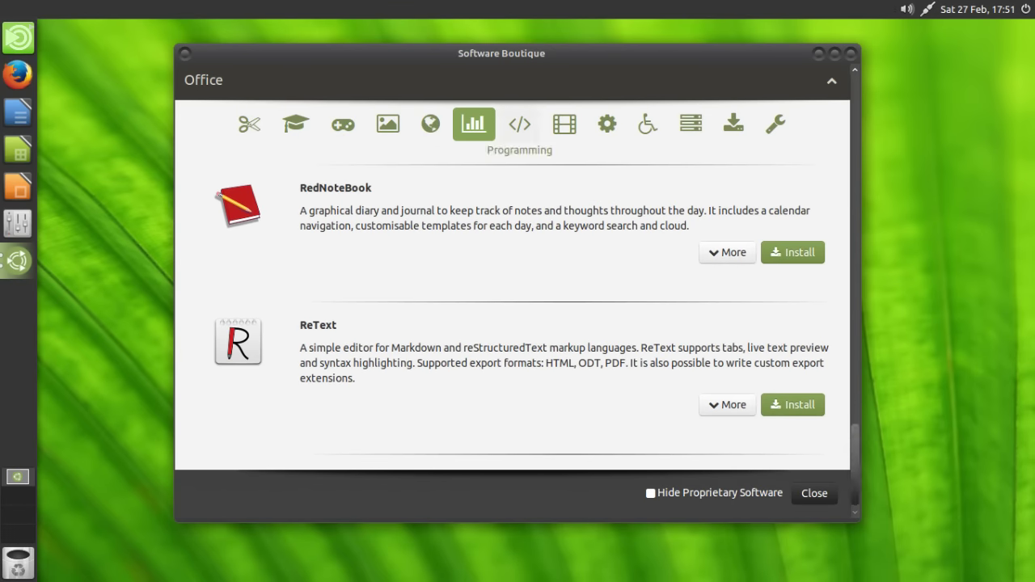
click(520, 124)
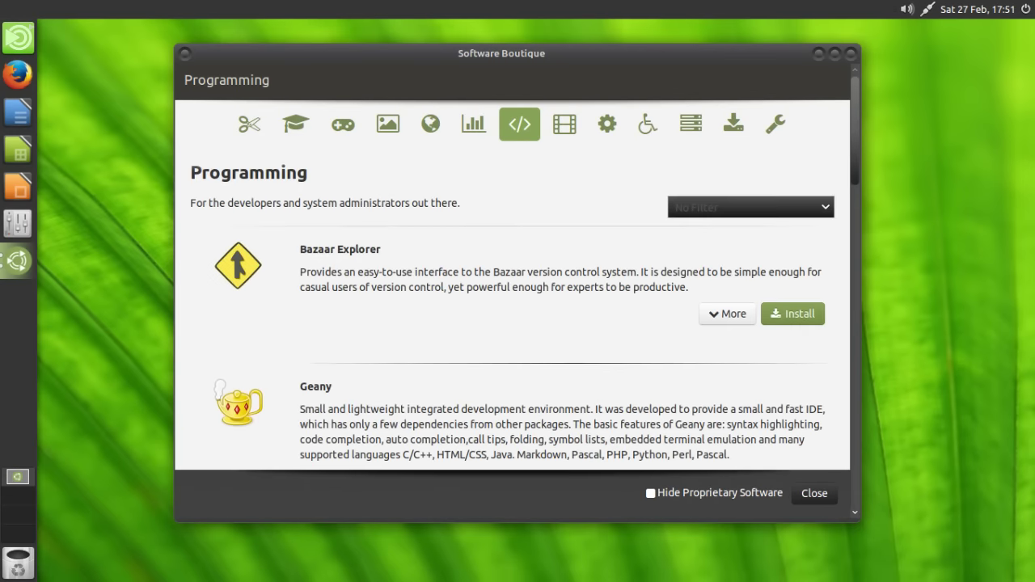
scroll(513, 283, down, 3)
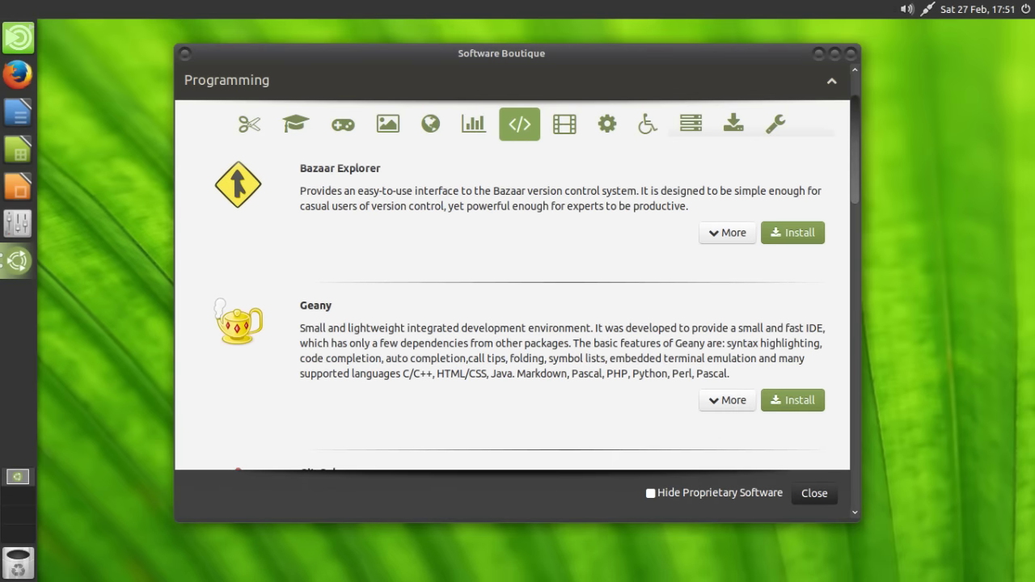
scroll(512, 283, down, 5)
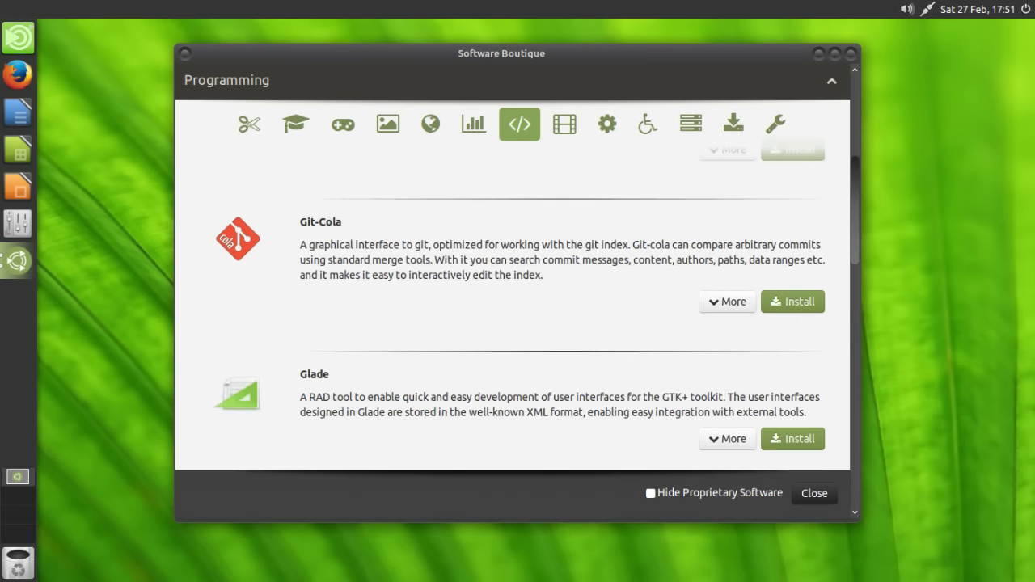
scroll(512, 283, down, 1)
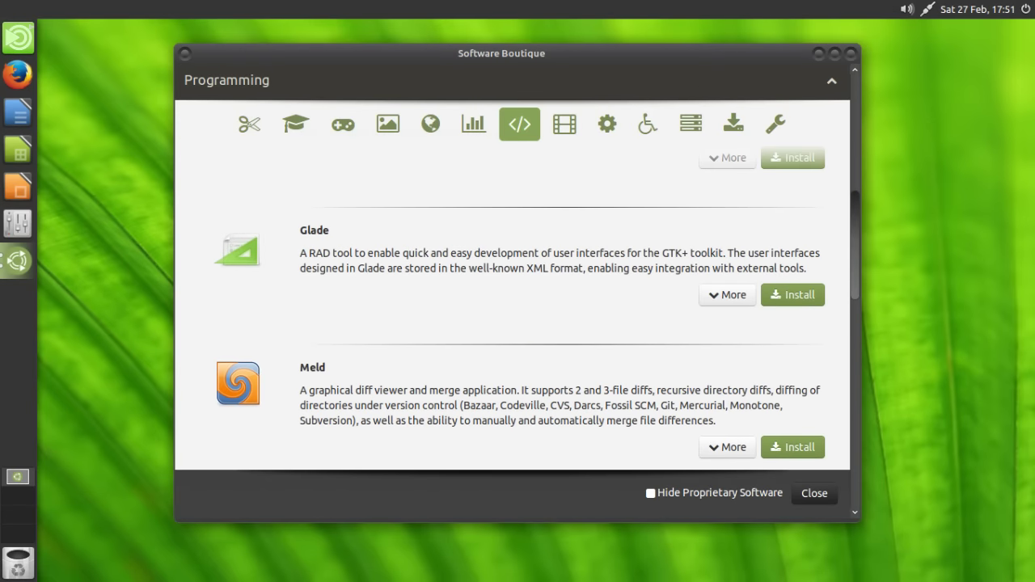
scroll(513, 308, down, 4)
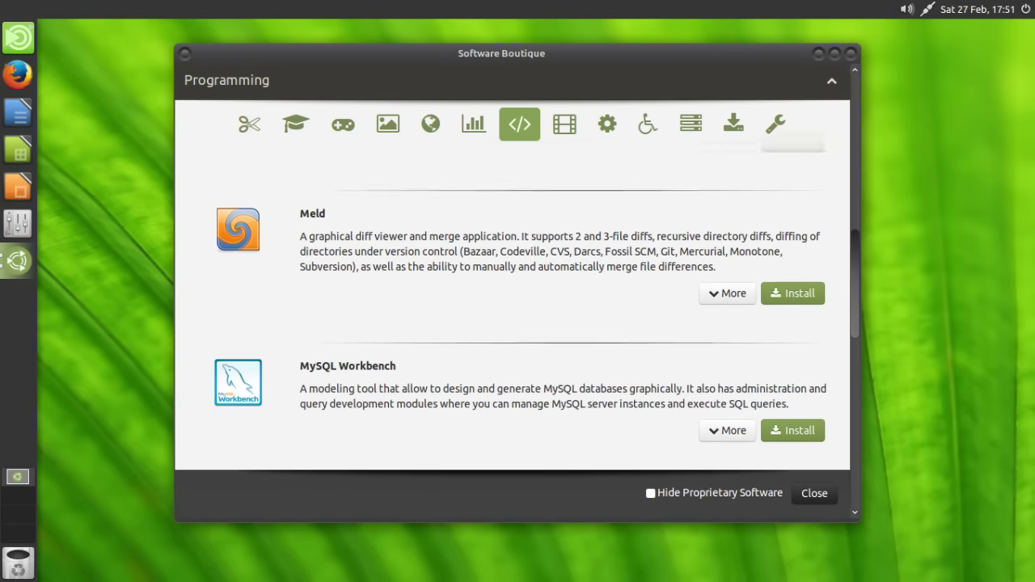
scroll(517, 308, down, 6)
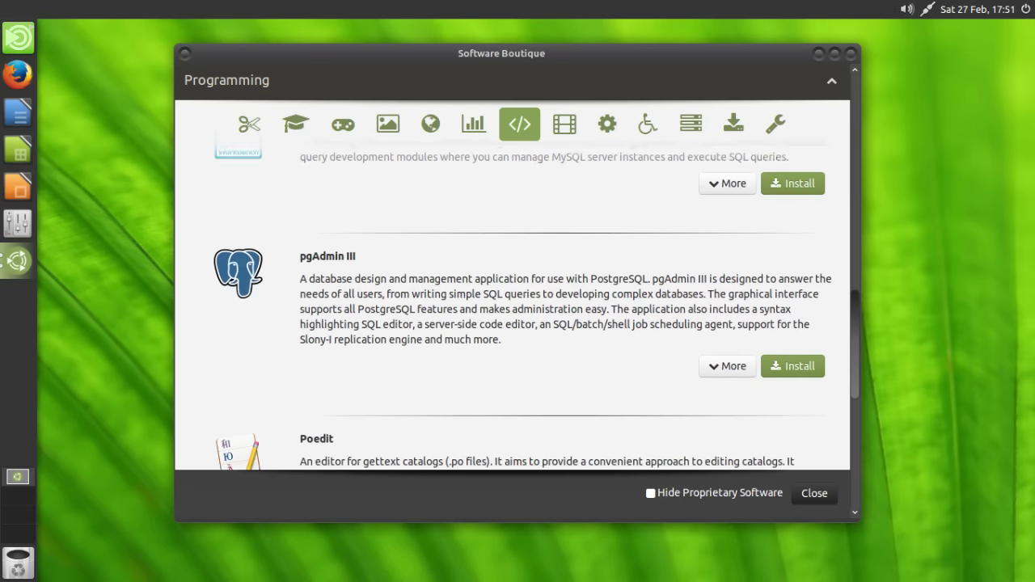
scroll(517, 307, down, 5)
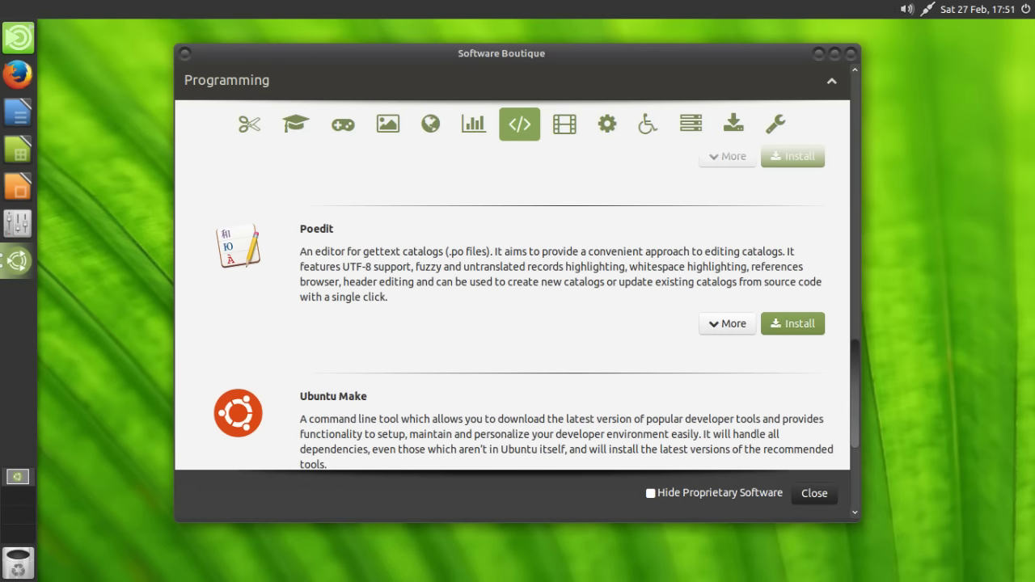
scroll(517, 307, down, 2)
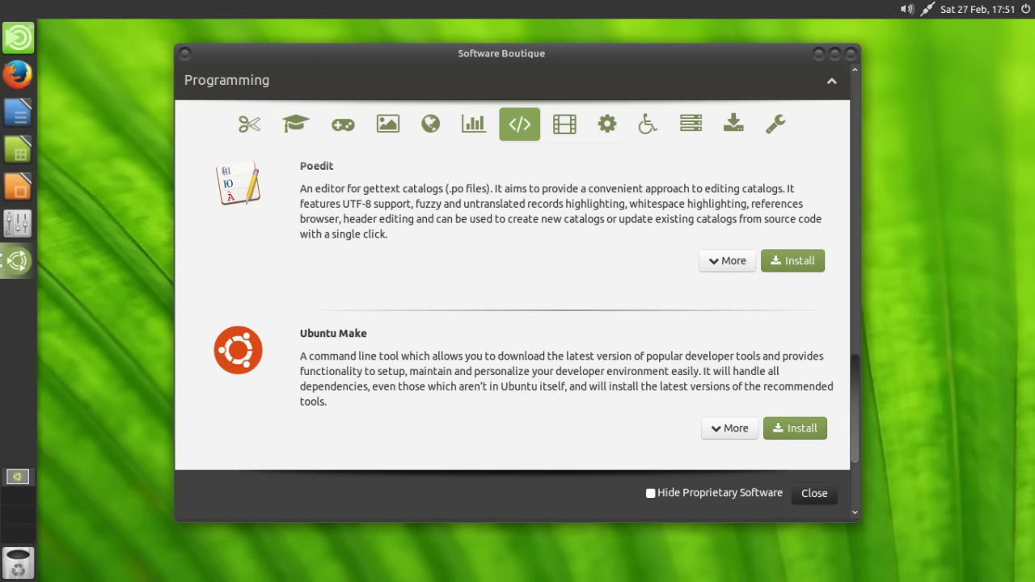
scroll(517, 307, down, 3)
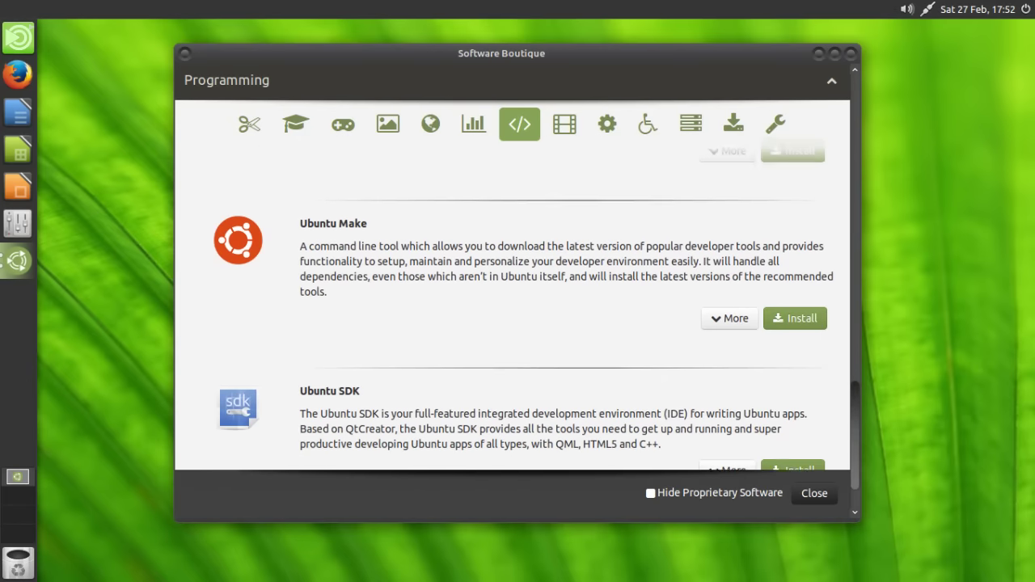
scroll(517, 308, up, 6)
scroll(564, 133, up, 15)
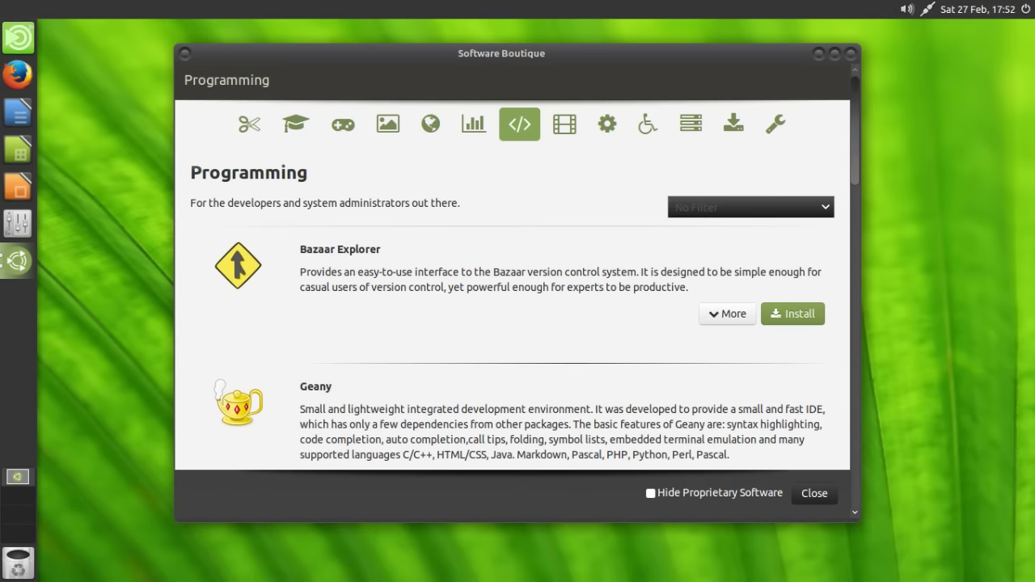
- Show the Sound & Video category and browse Ambient Noise, Asunder, Audacity, Audio Recorder, Codecs Pack and DVD Styler
click(564, 123)
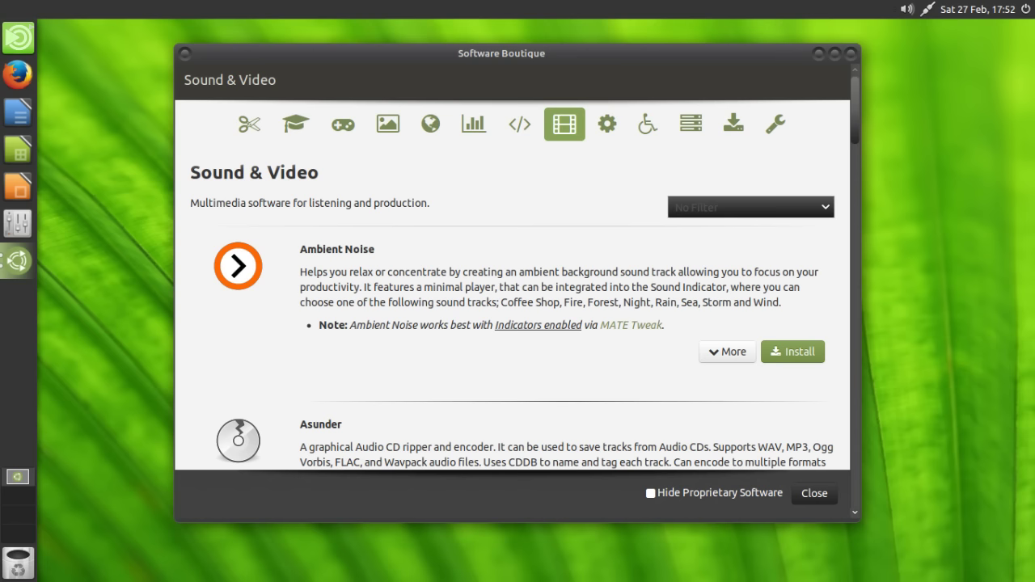
scroll(513, 283, down, 4)
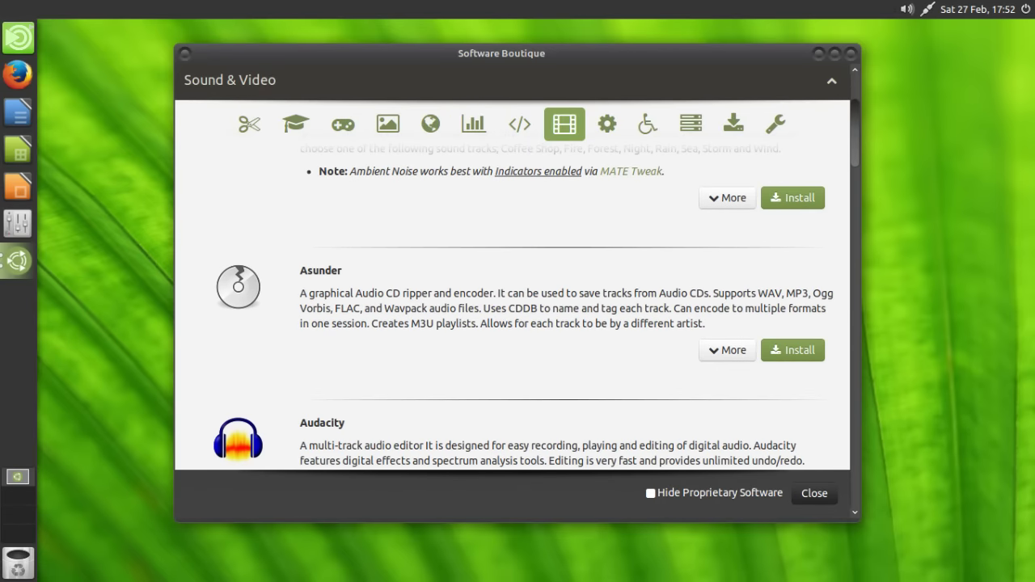
scroll(513, 283, down, 10)
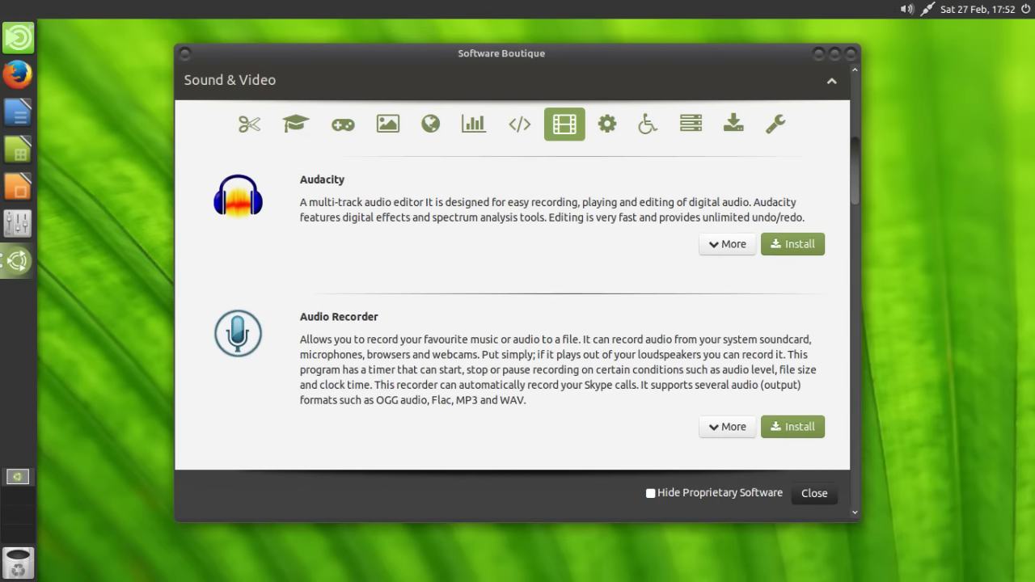
scroll(513, 307, down, 2)
scroll(512, 307, down, 2)
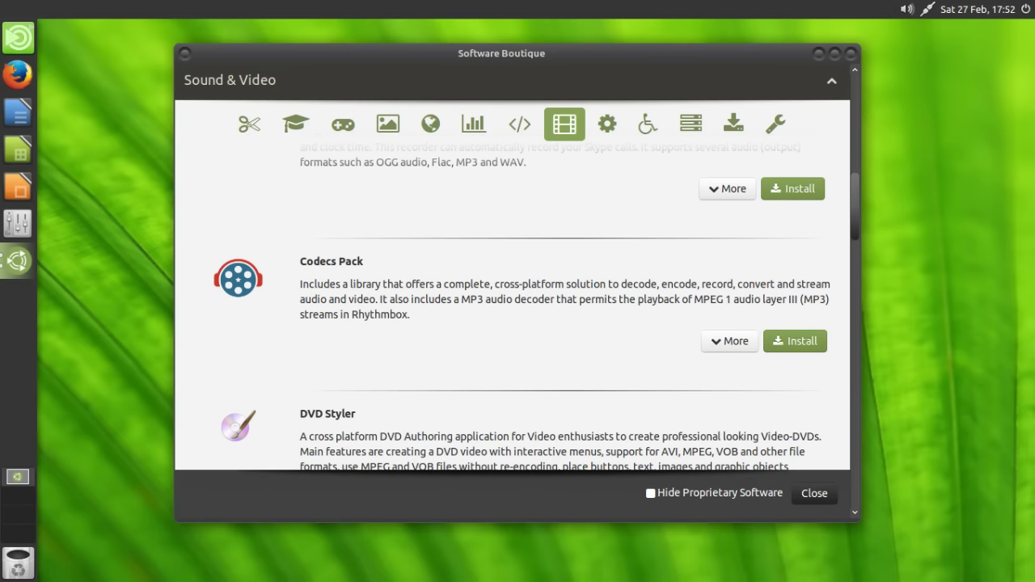
click(729, 341)
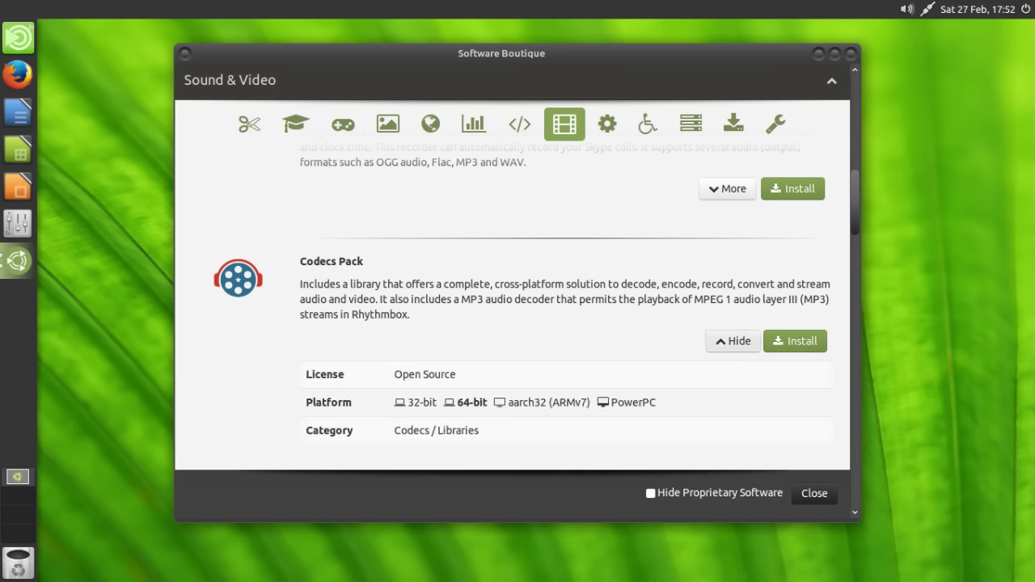
click(732, 340)
scroll(733, 340, down, 2)
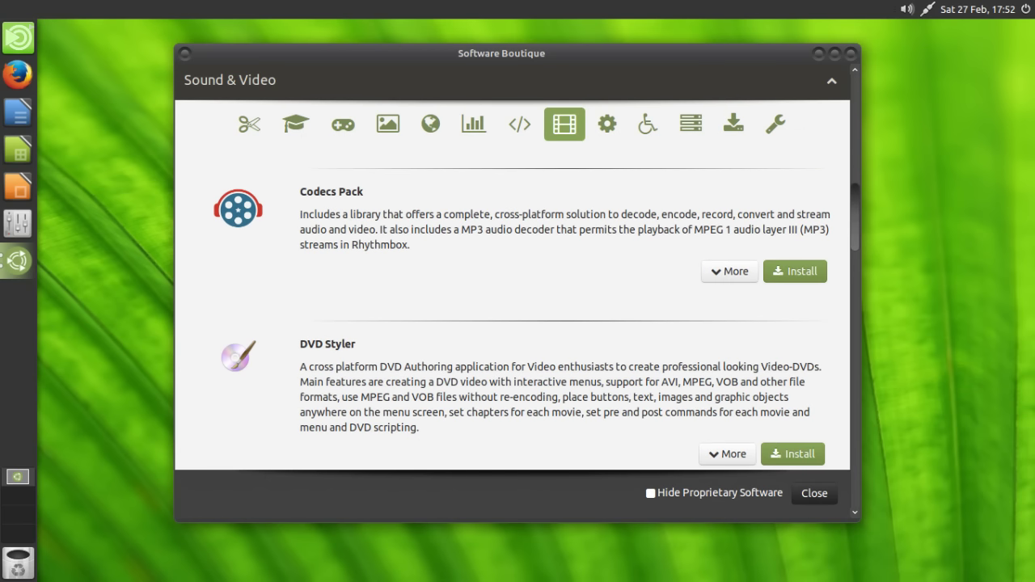
scroll(512, 307, down, 6)
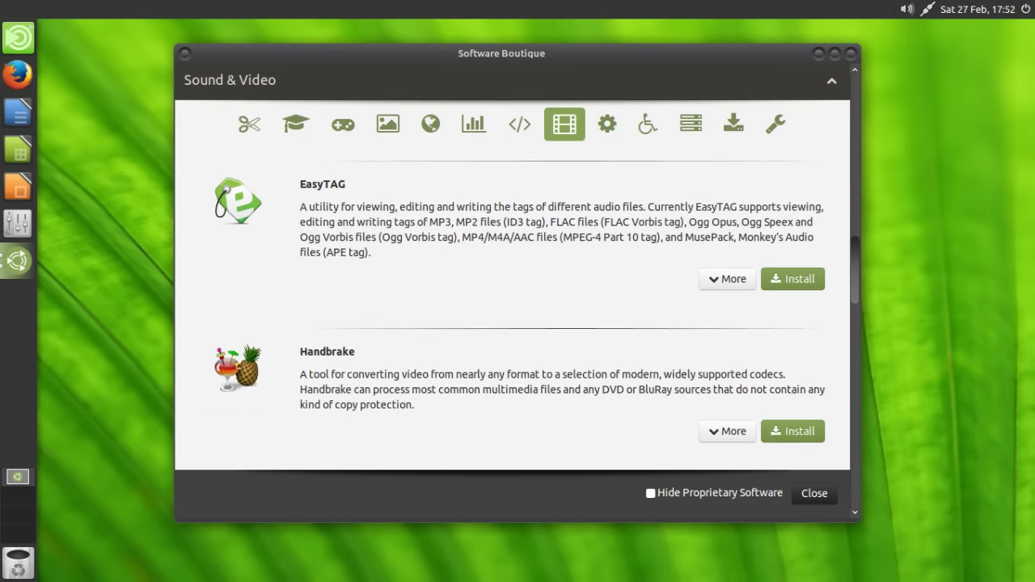
scroll(513, 307, down, 1)
scroll(513, 308, down, 3)
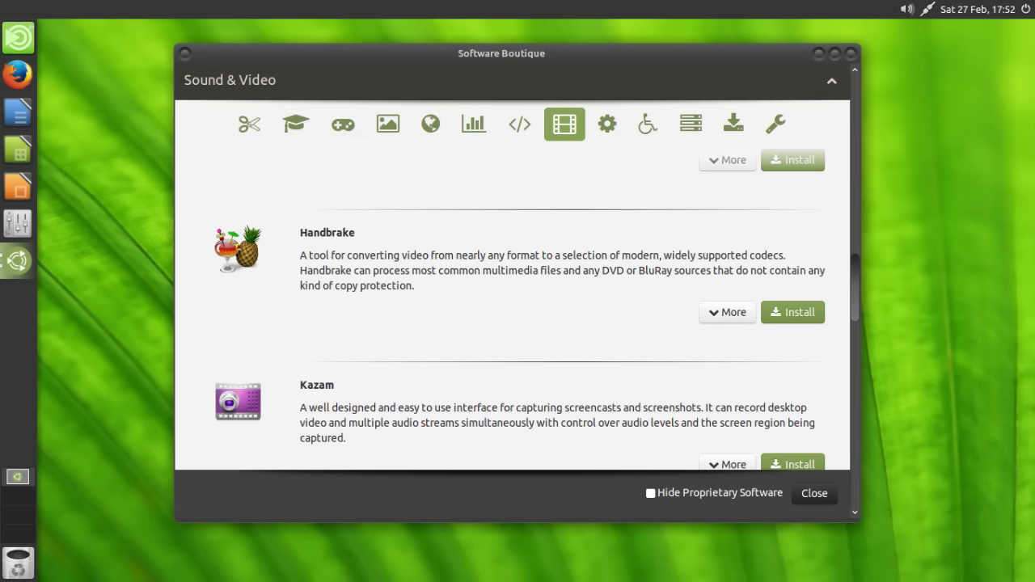
scroll(512, 307, down, 8)
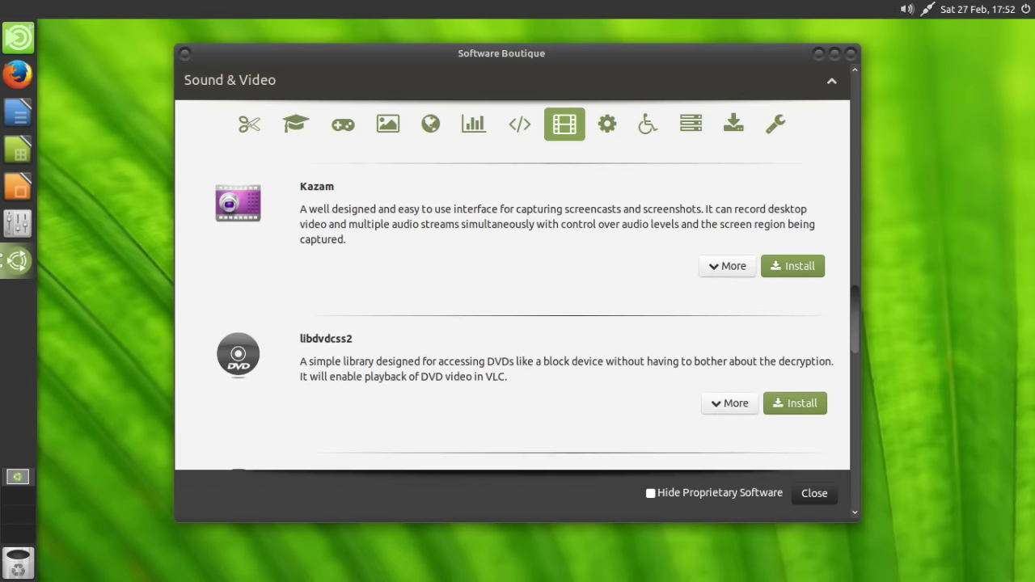
scroll(513, 307, down, 3)
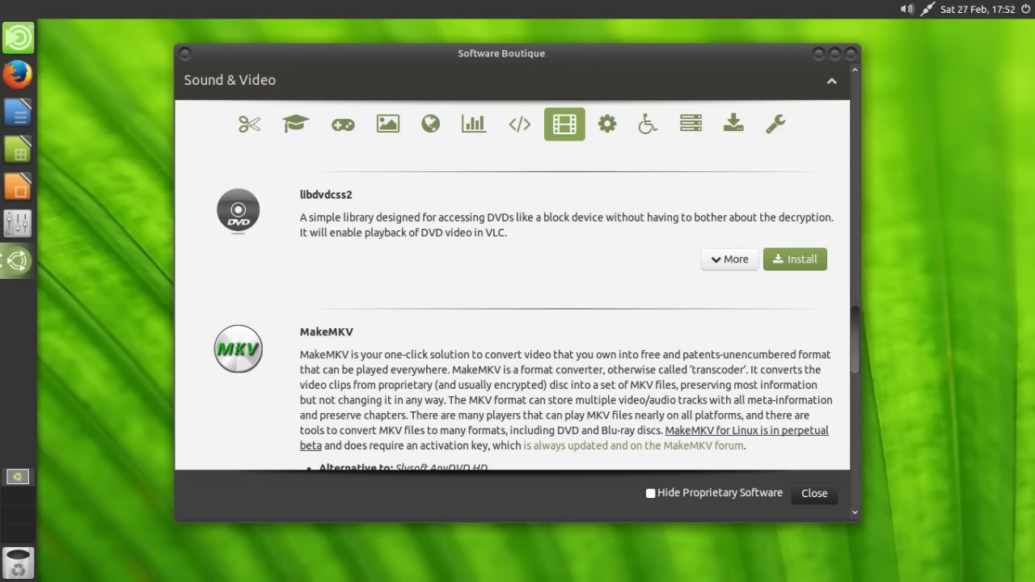
scroll(512, 307, down, 1)
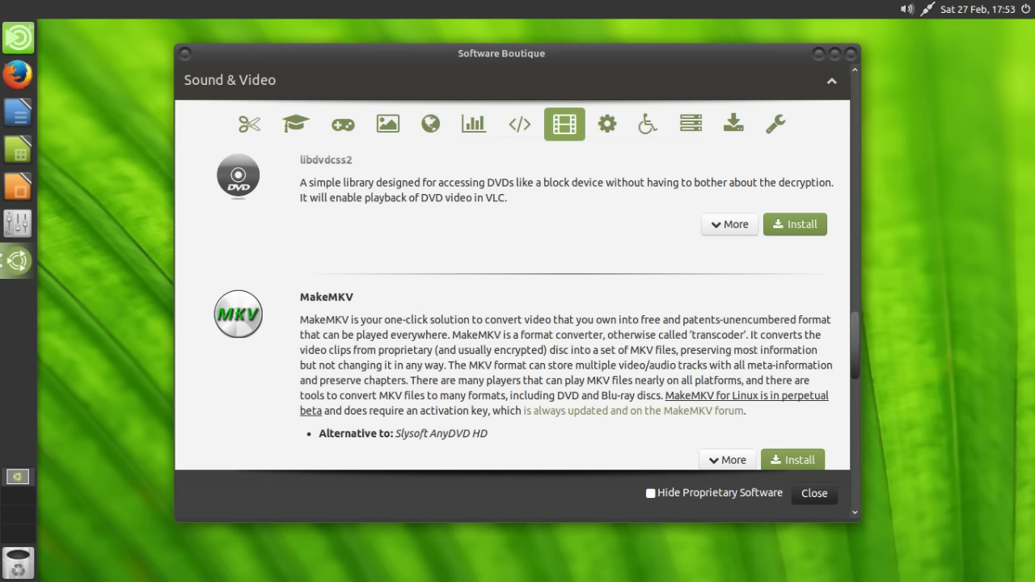
scroll(517, 303, down, 10)
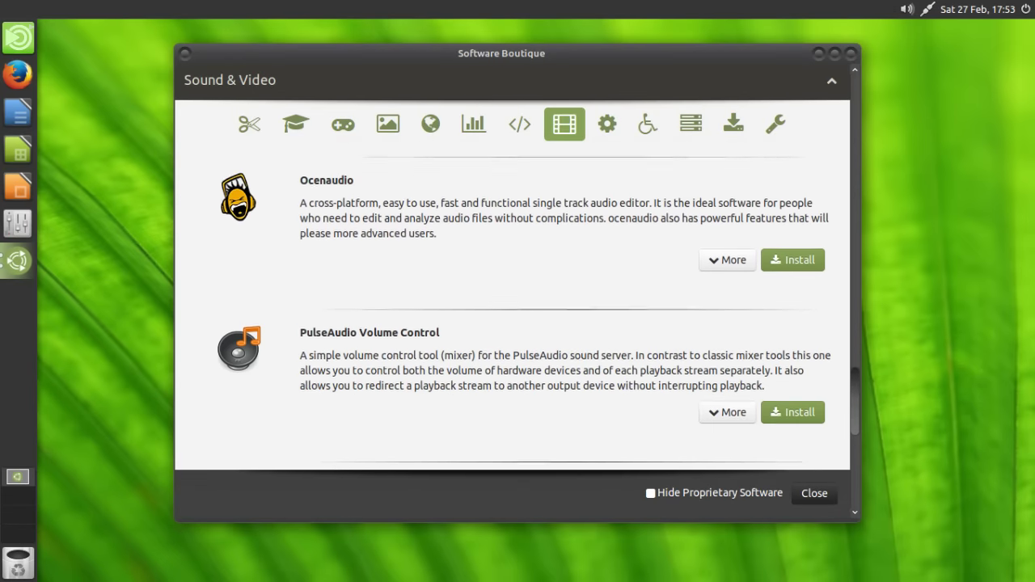
scroll(517, 304, down, 8)
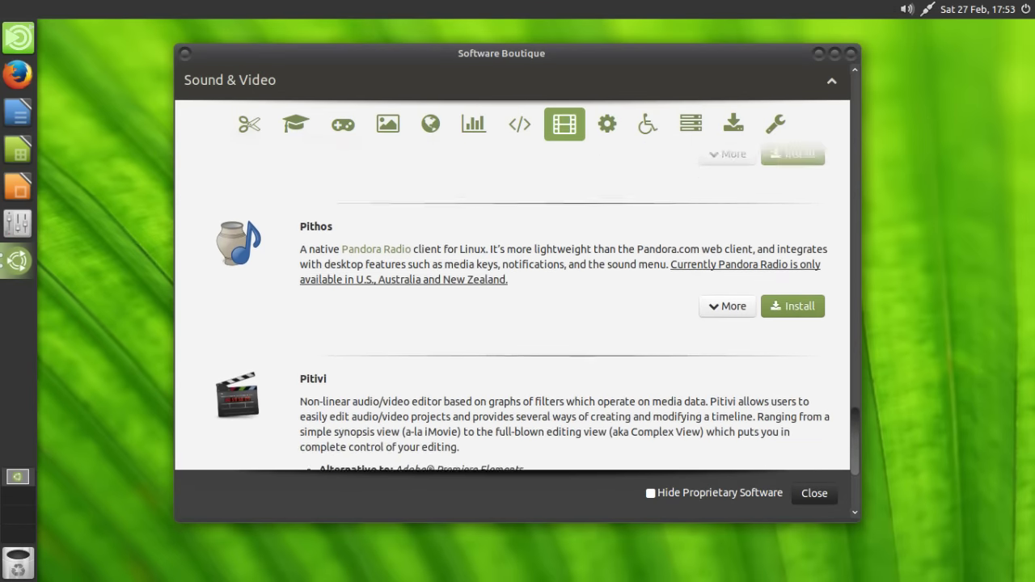
scroll(517, 304, up, 5)
scroll(517, 303, down, 6)
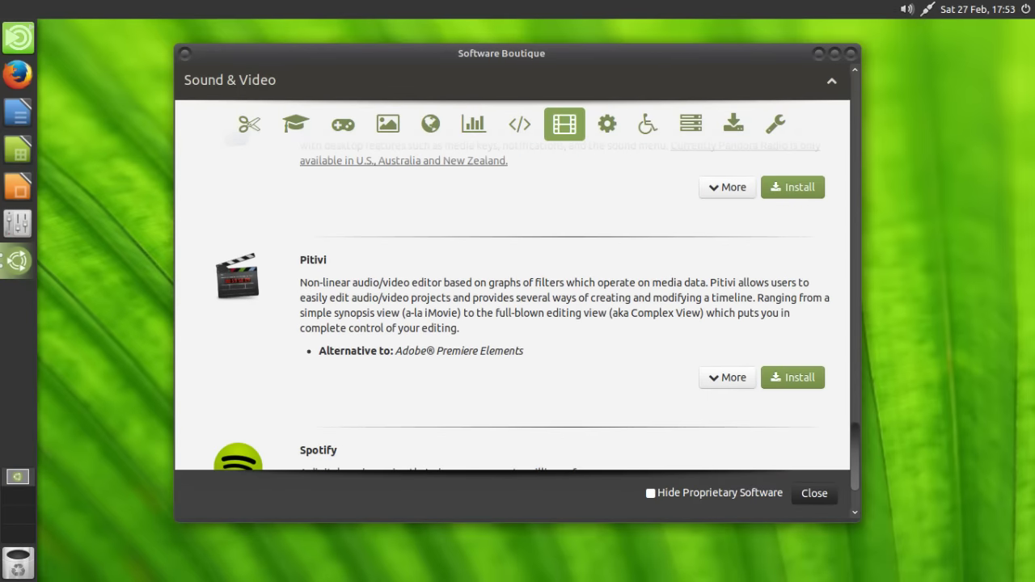
scroll(518, 303, down, 2)
scroll(517, 303, up, 10)
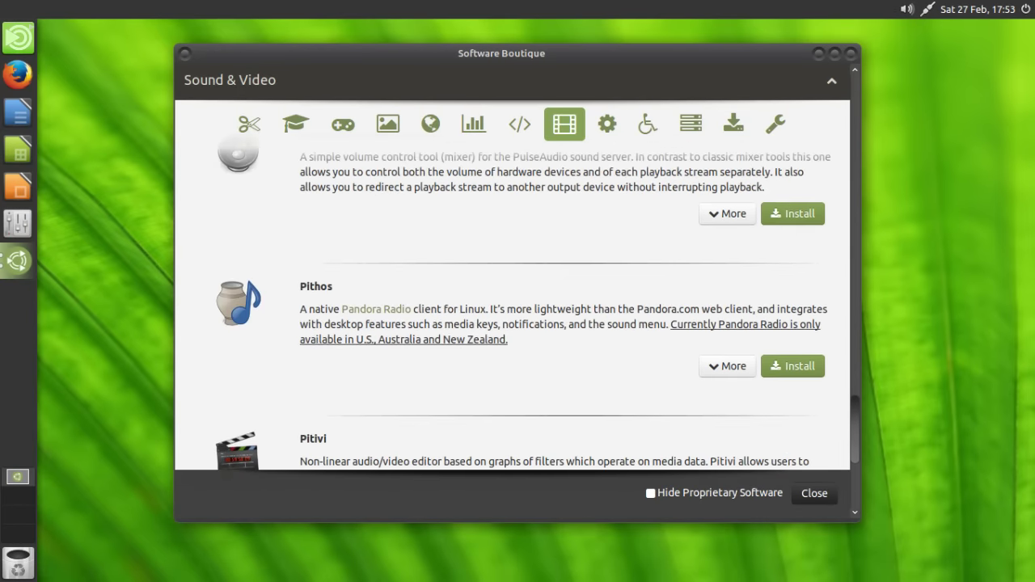
scroll(517, 303, up, 7)
scroll(518, 303, down, 6)
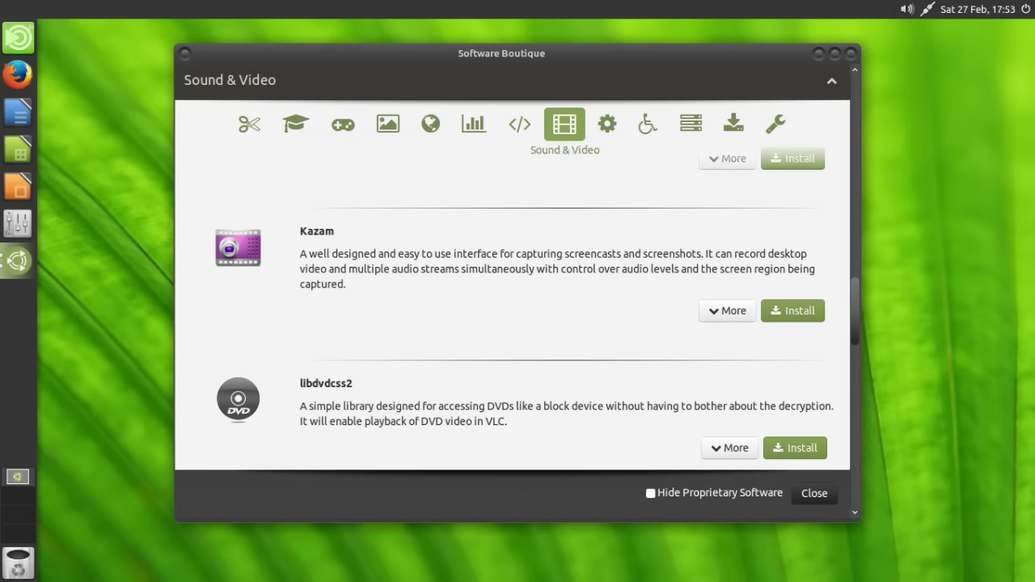
scroll(517, 300, up, 5)
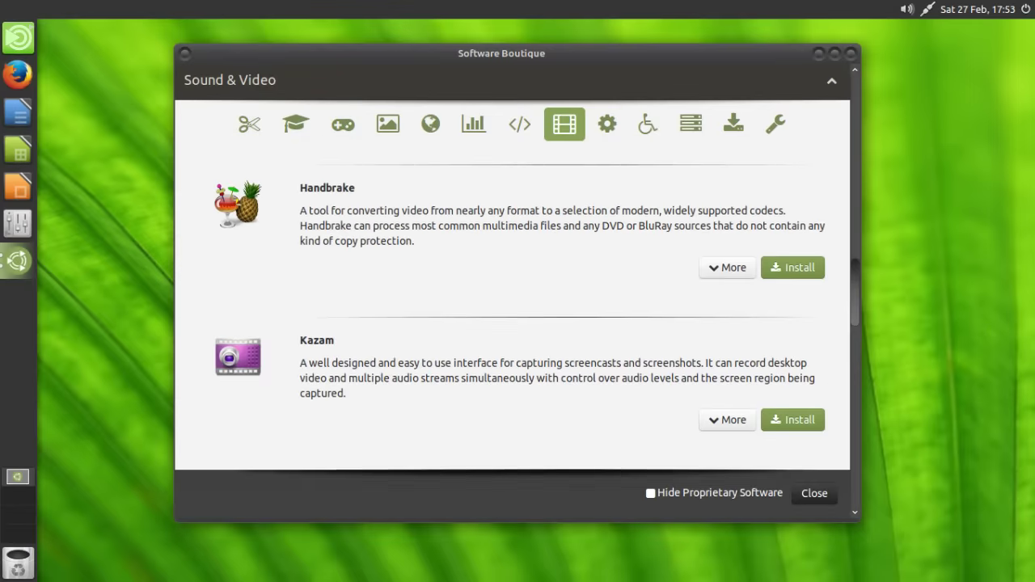
scroll(517, 307, up, 6)
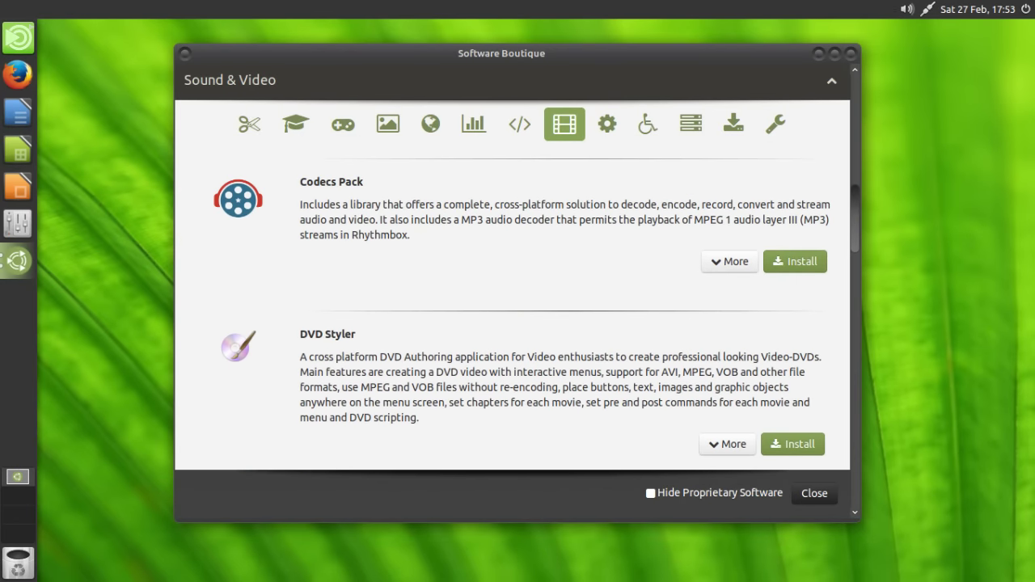
scroll(517, 300, up, 6)
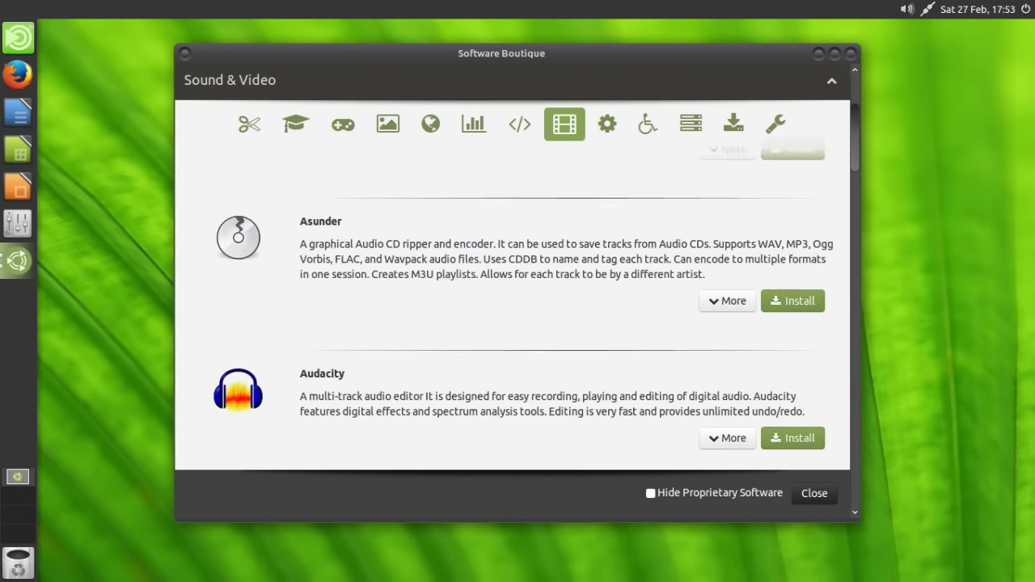
scroll(517, 299, up, 2)
scroll(517, 300, down, 8)
scroll(517, 299, down, 6)
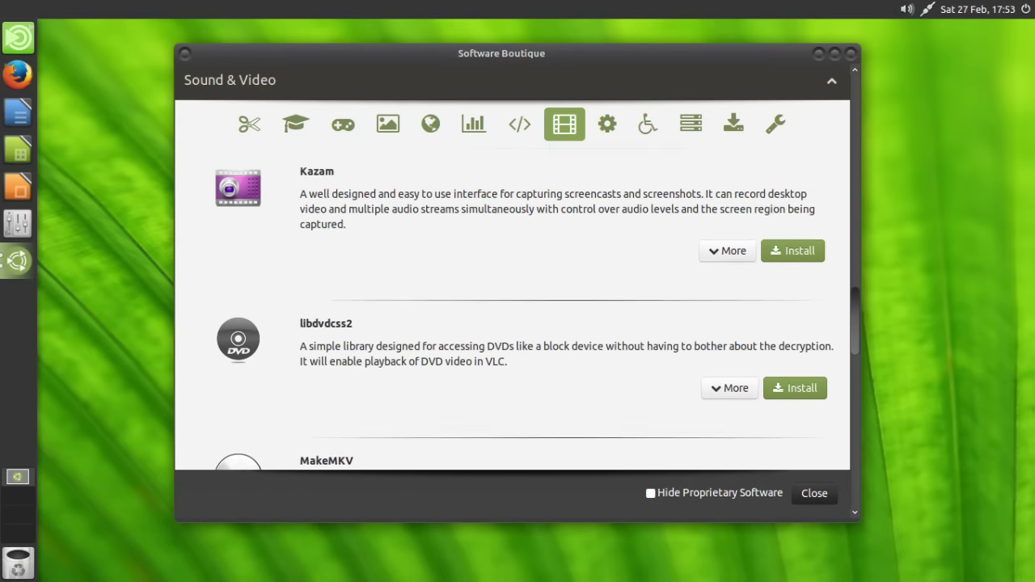
scroll(518, 299, down, 8)
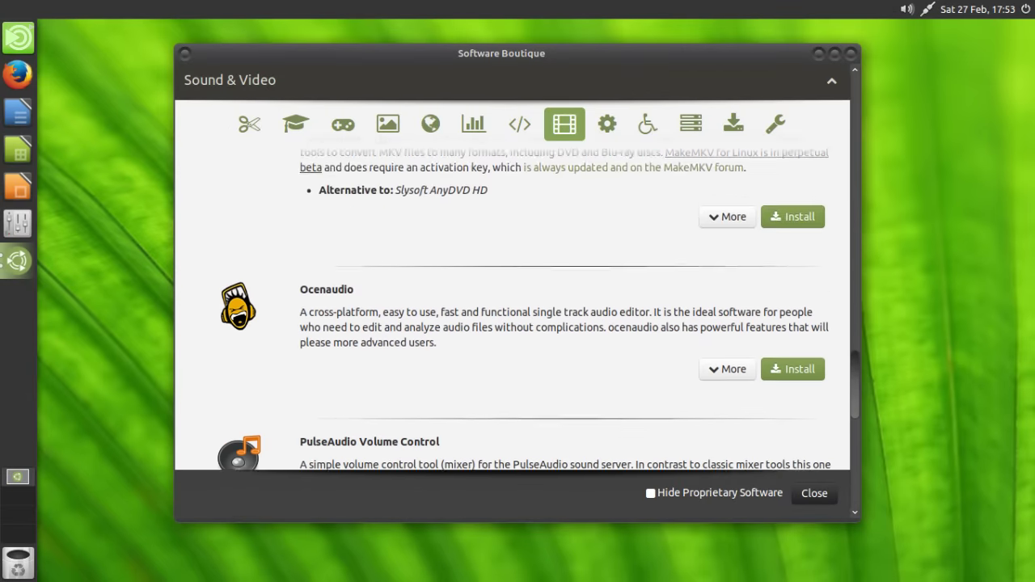
scroll(518, 299, down, 10)
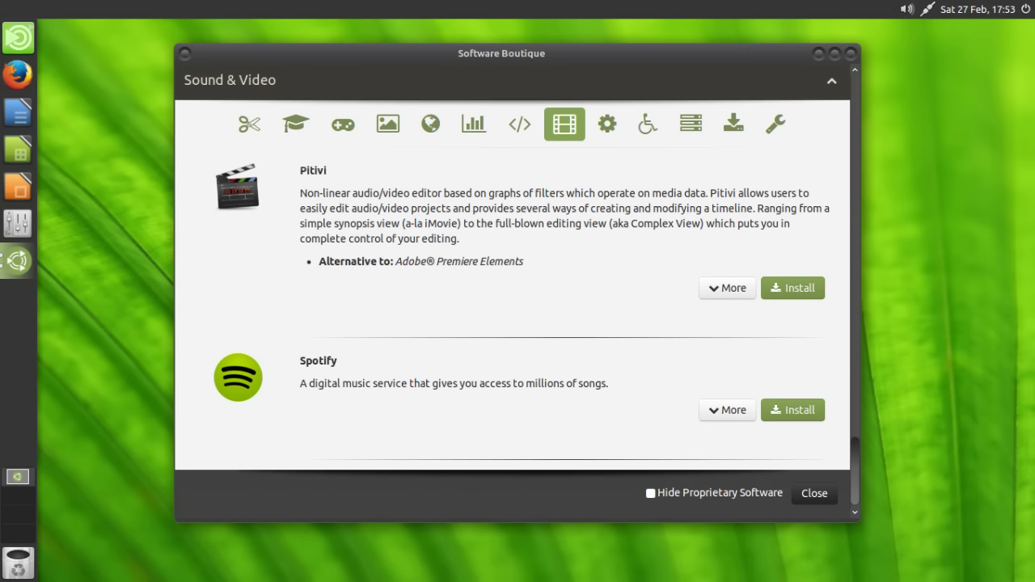
scroll(518, 299, up, 3)
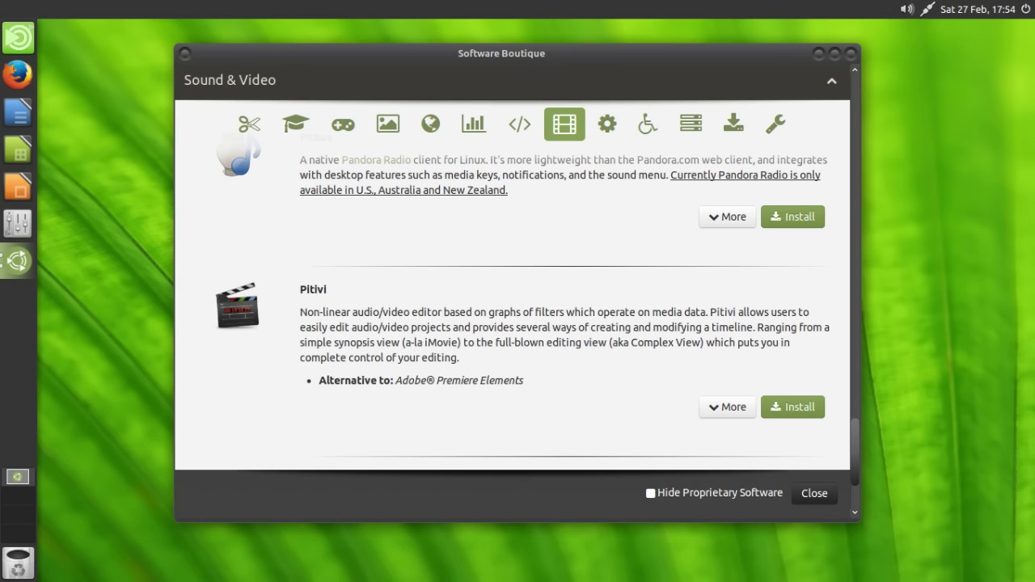
scroll(517, 315, down, 3)
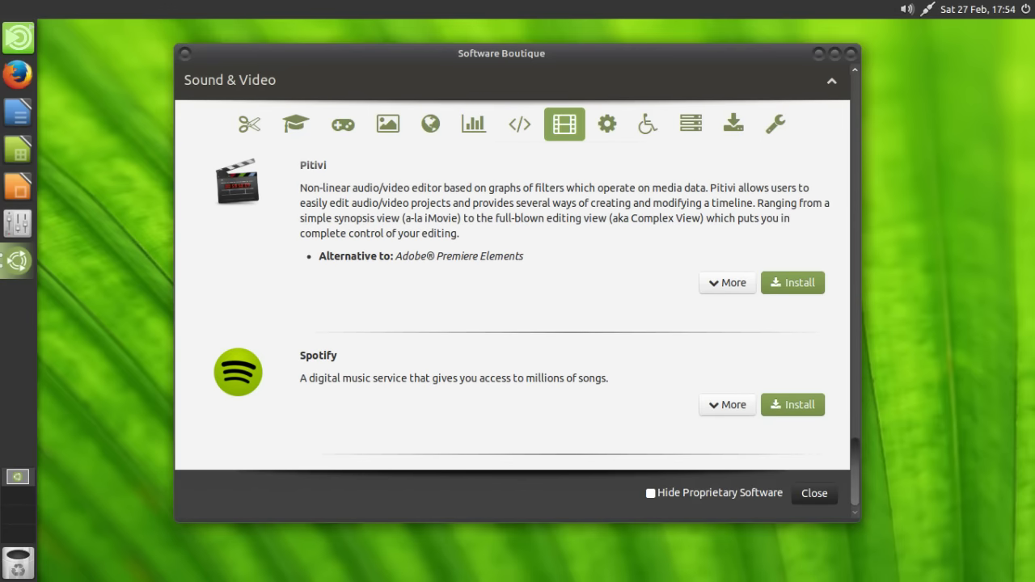
scroll(518, 316, up, 20)
scroll(513, 283, up, 2)
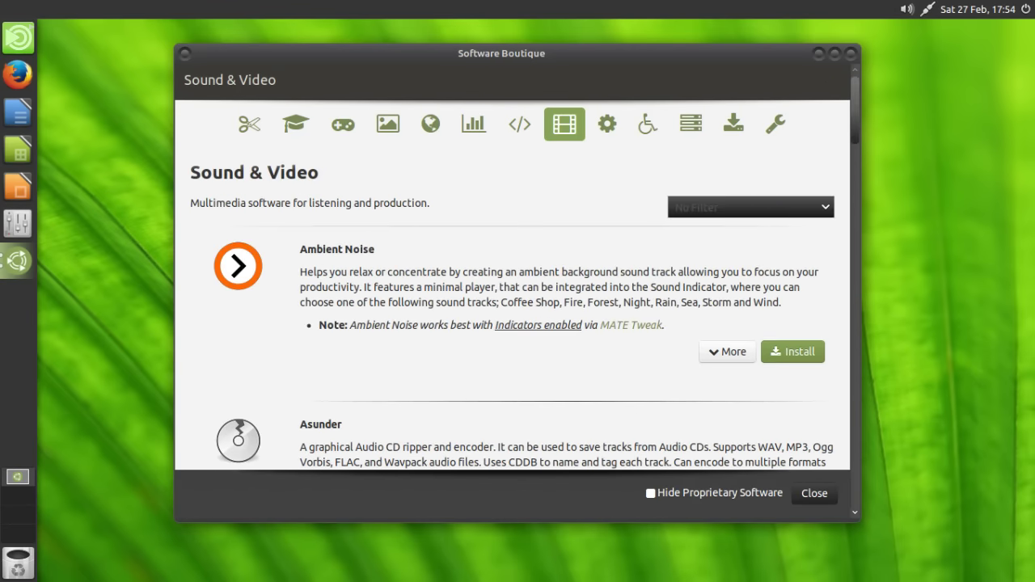
- Glance at System Tools, expand Codecs Pack's details in Sound & Video, then go to Miscellaneous Fixes
click(606, 122)
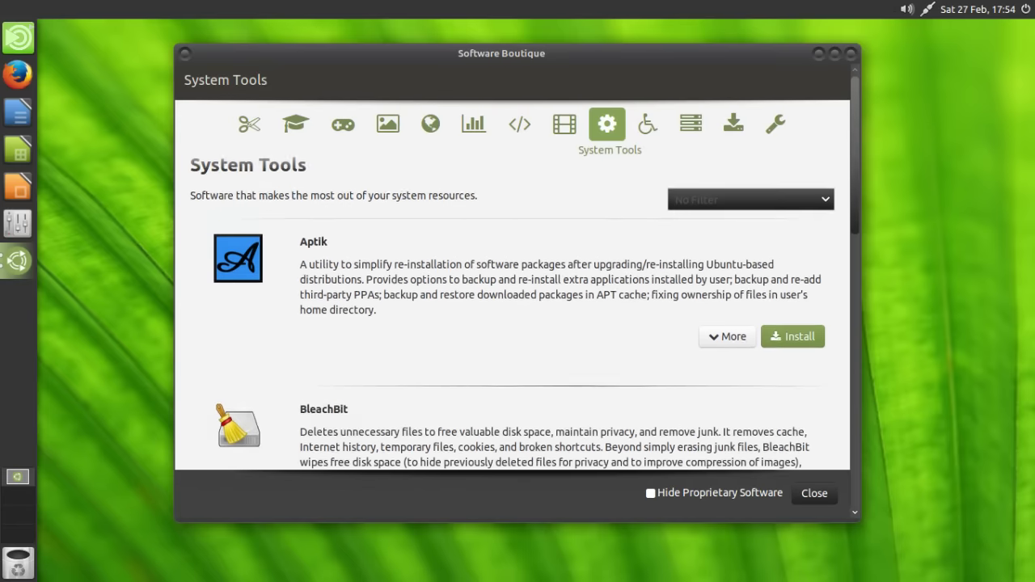
click(565, 123)
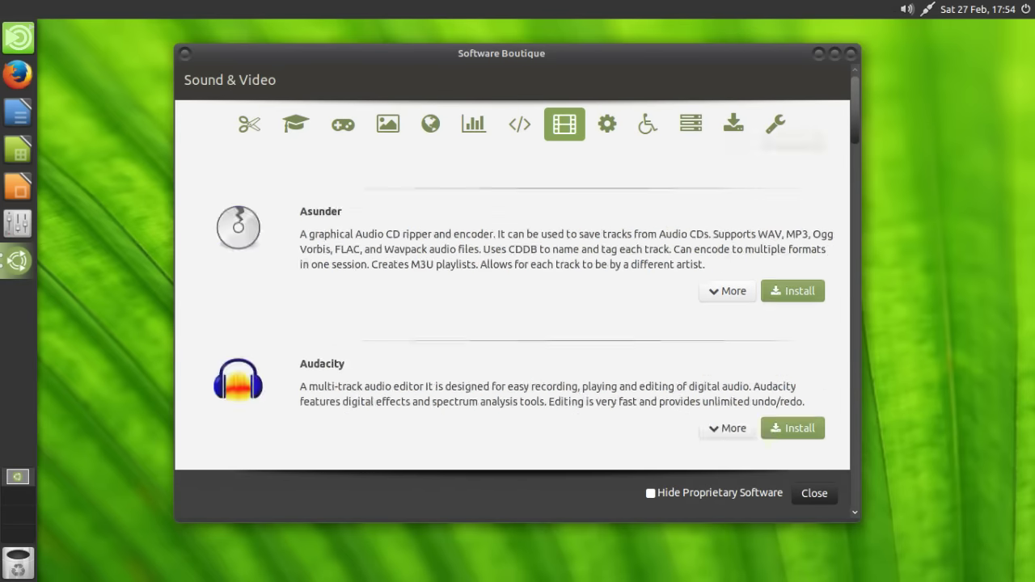
scroll(513, 307, down, 10)
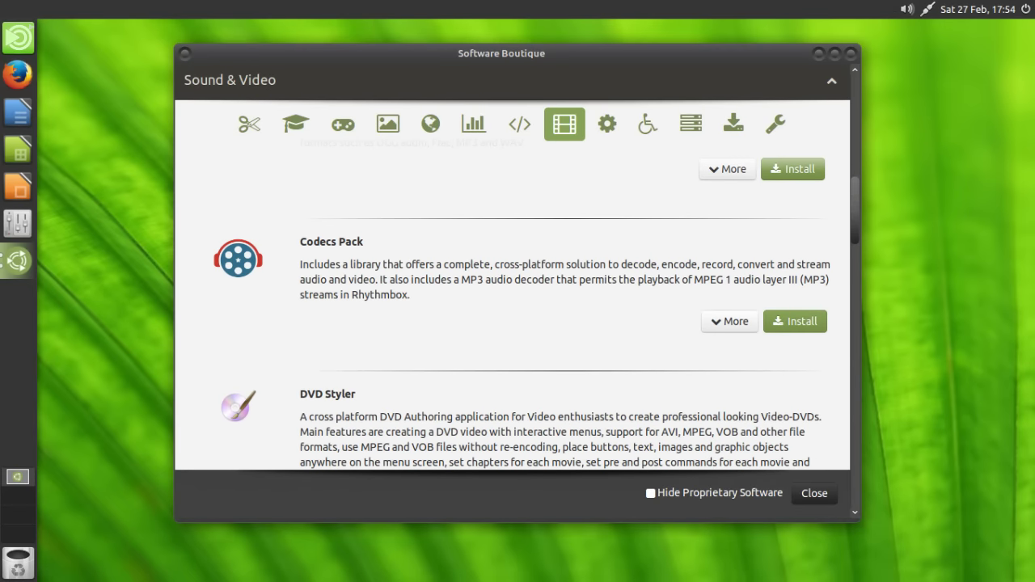
click(730, 321)
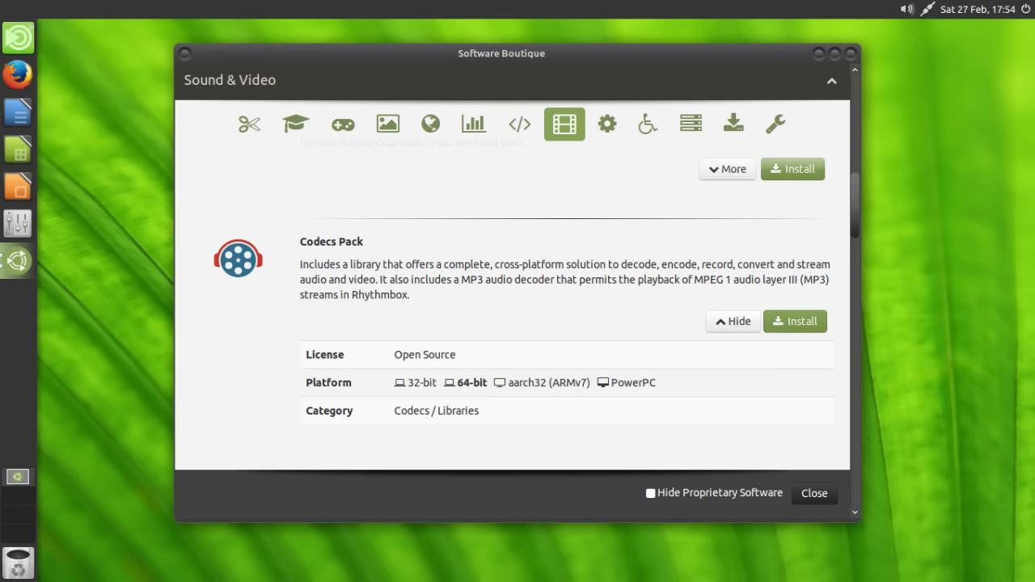
click(775, 124)
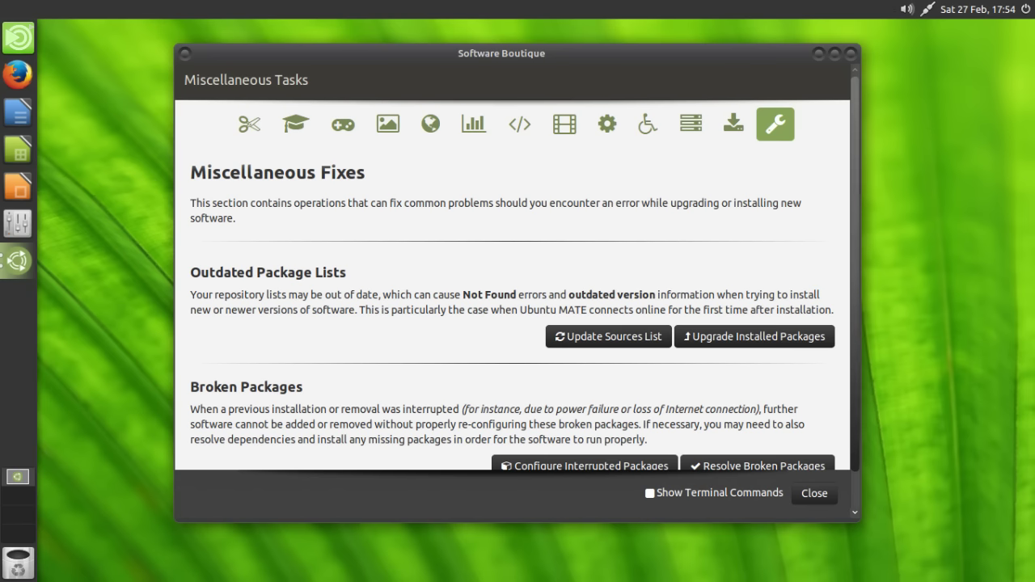
- Look over the Miscellaneous Fixes page, then switch to the Accessories category
scroll(513, 283, down, 1)
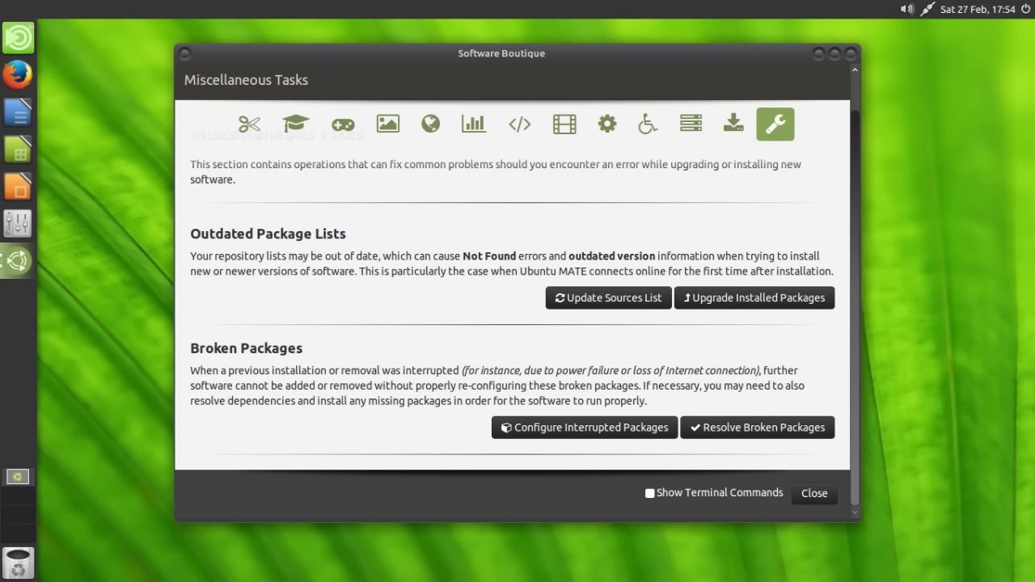
scroll(517, 291, up, 1)
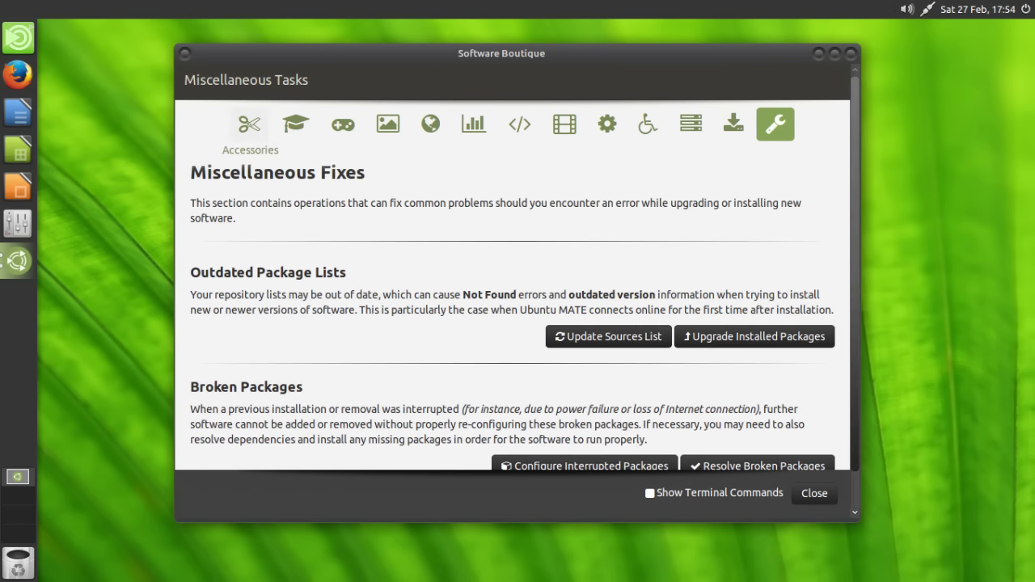
click(250, 123)
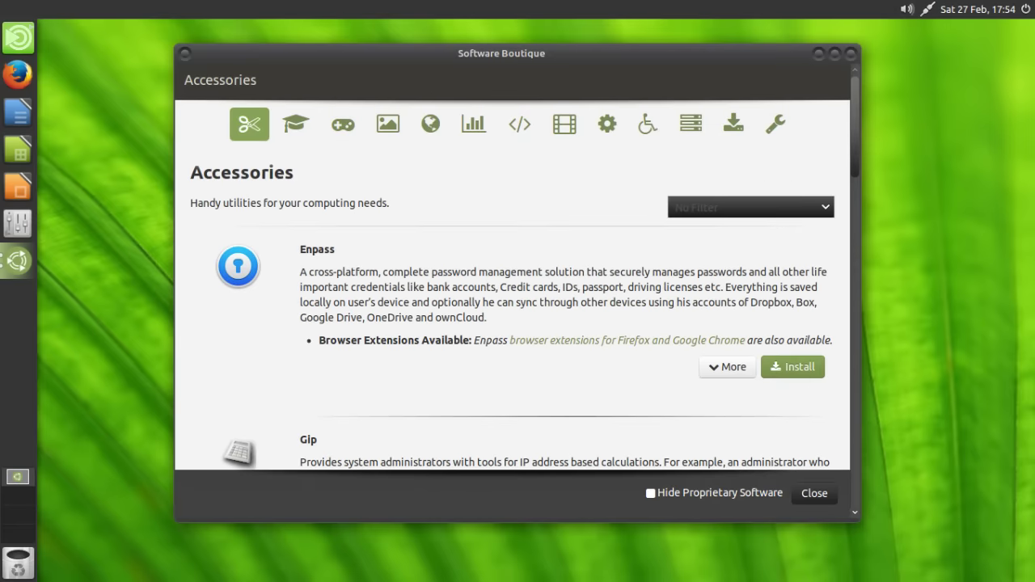
- On the Fixes page, show then hide the terminal commands, and return to Accessories
click(776, 124)
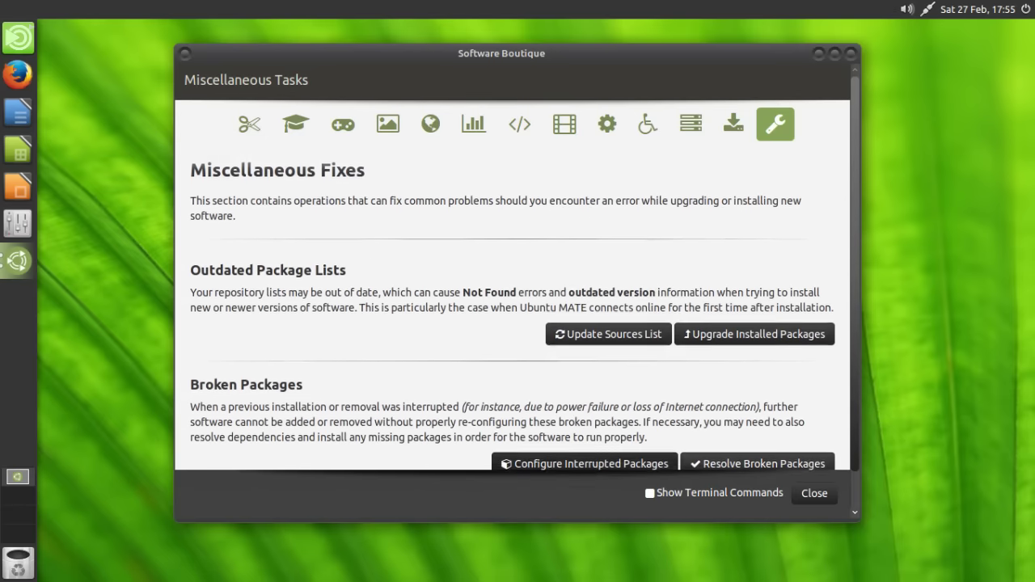
click(650, 493)
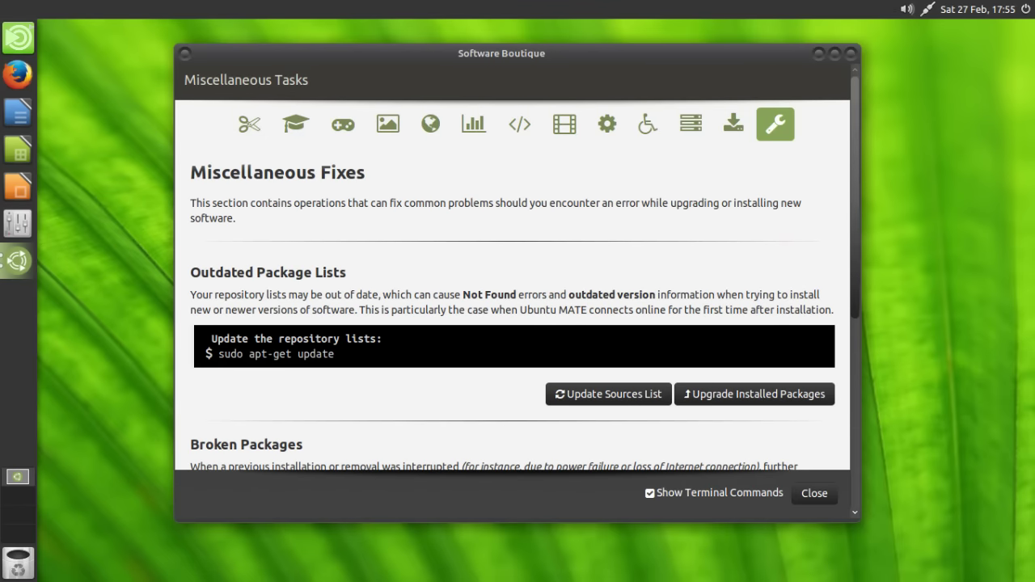
scroll(513, 283, down, 5)
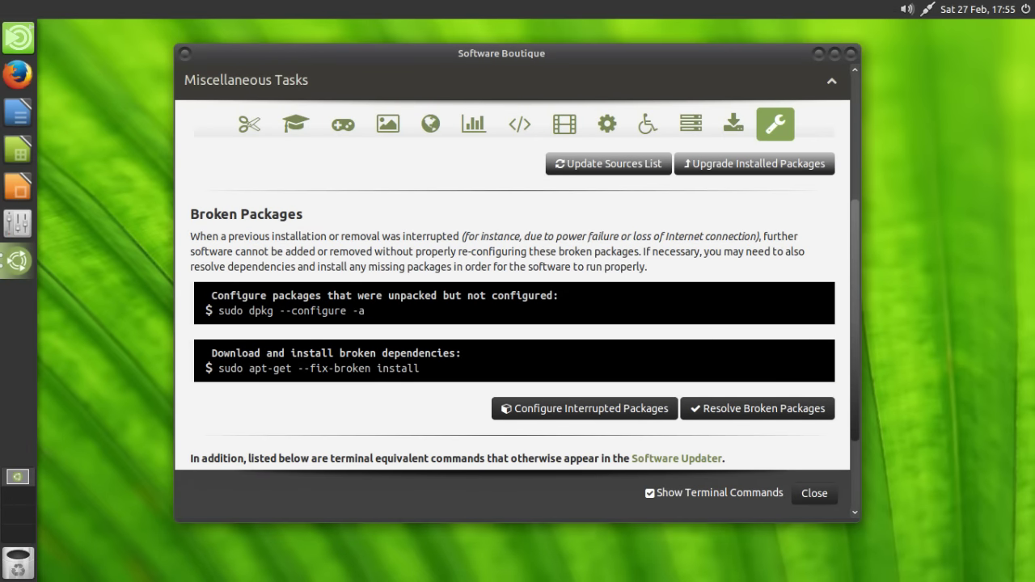
click(649, 493)
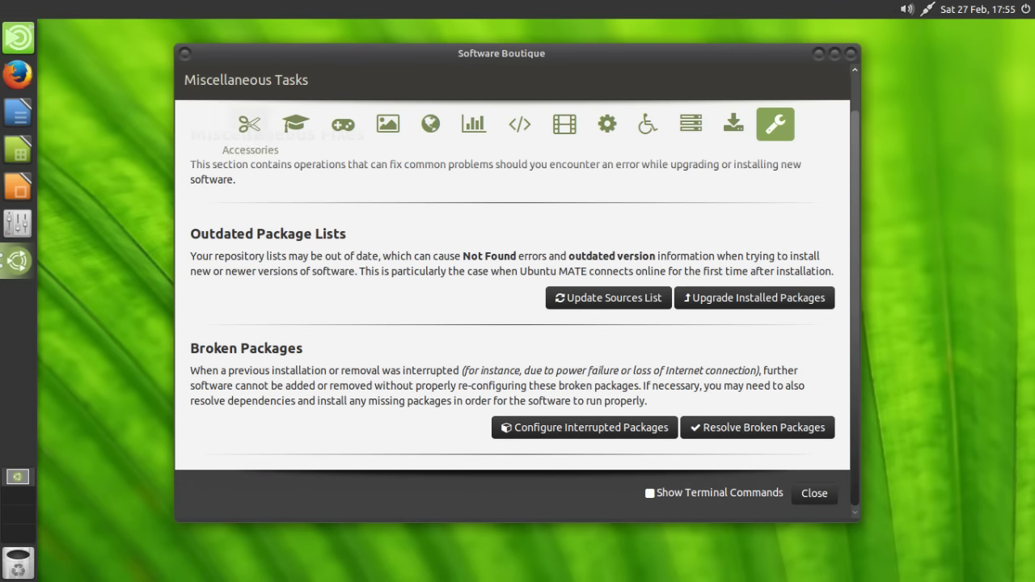
click(249, 124)
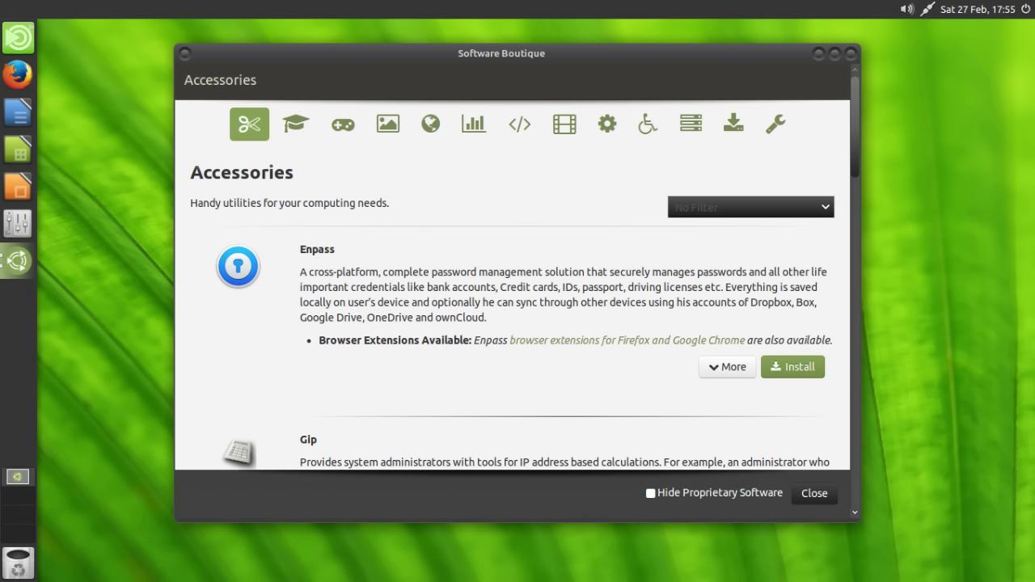
- Close Software Boutique and restore the Ubuntu MATE Welcome window from the launcher
click(815, 492)
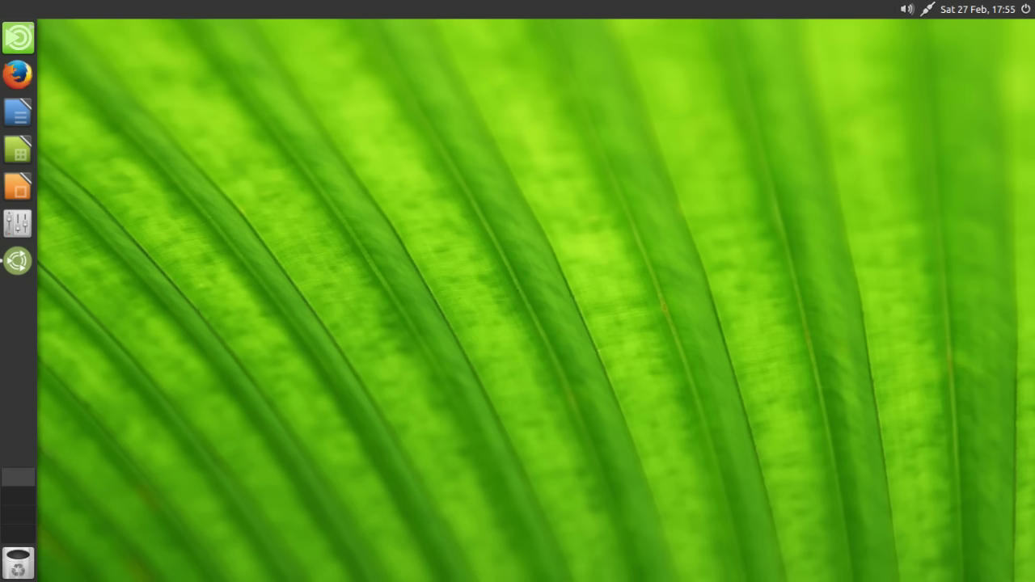
mouse_move(18, 260)
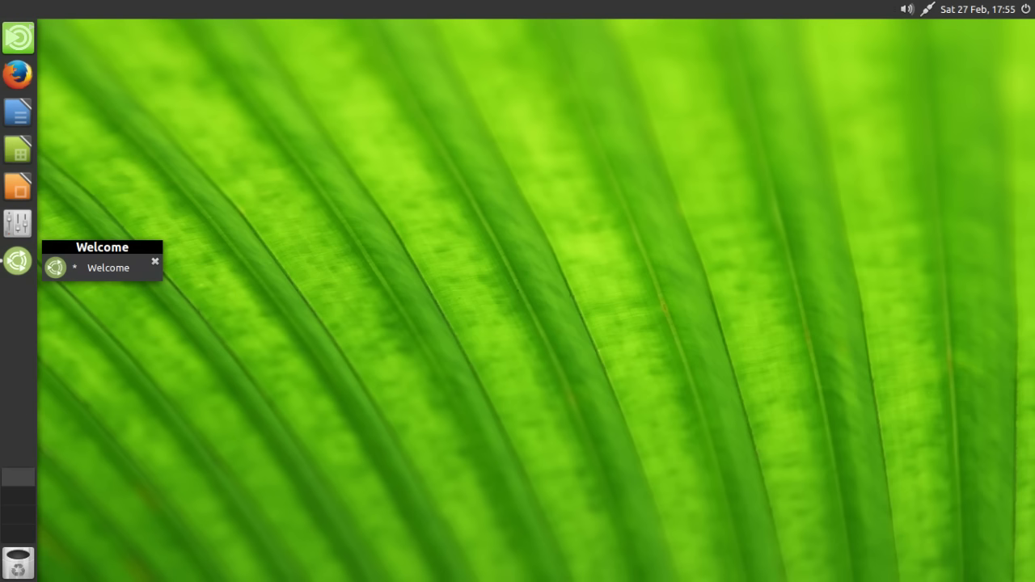
click(105, 267)
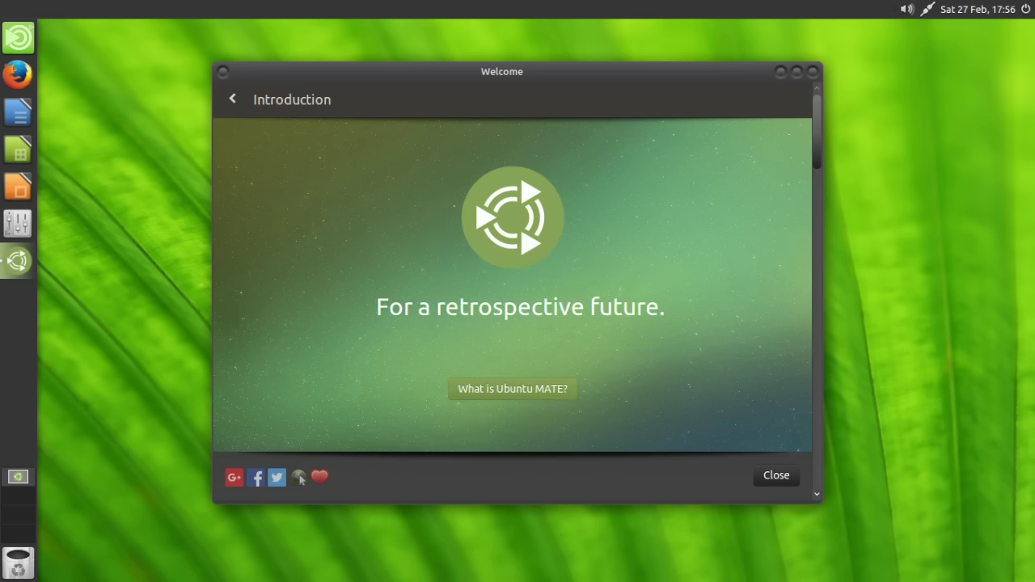
scroll(512, 283, down, 5)
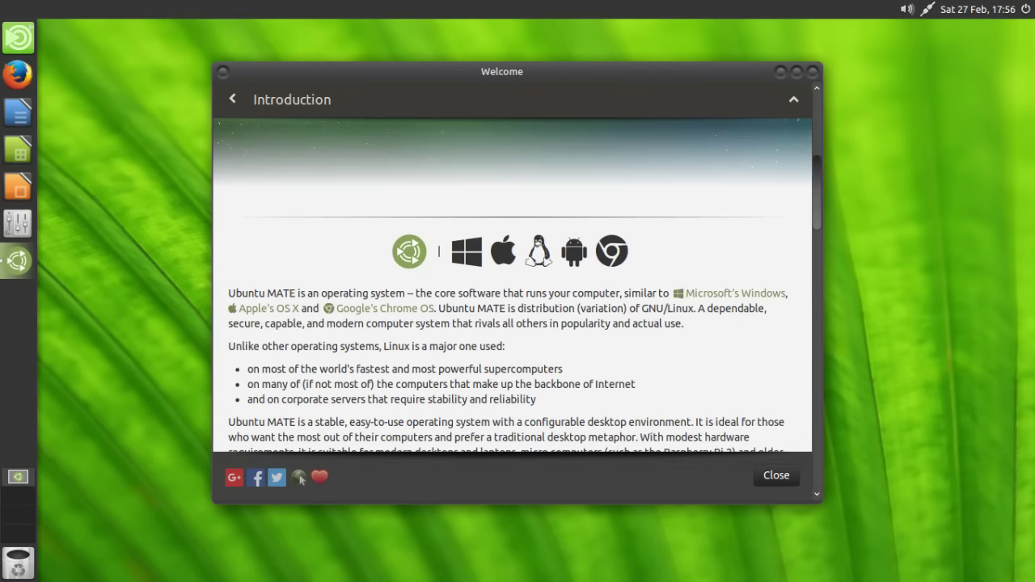
scroll(512, 283, down, 1)
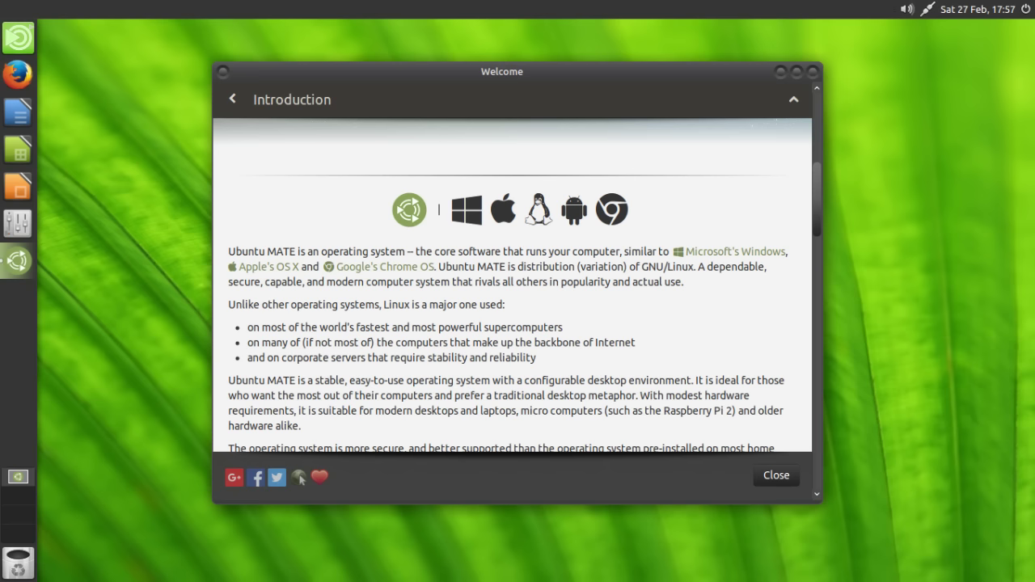
- Read through the Introduction's Objectives and 'What is Ubuntu MATE?' sections
scroll(512, 285, down, 3)
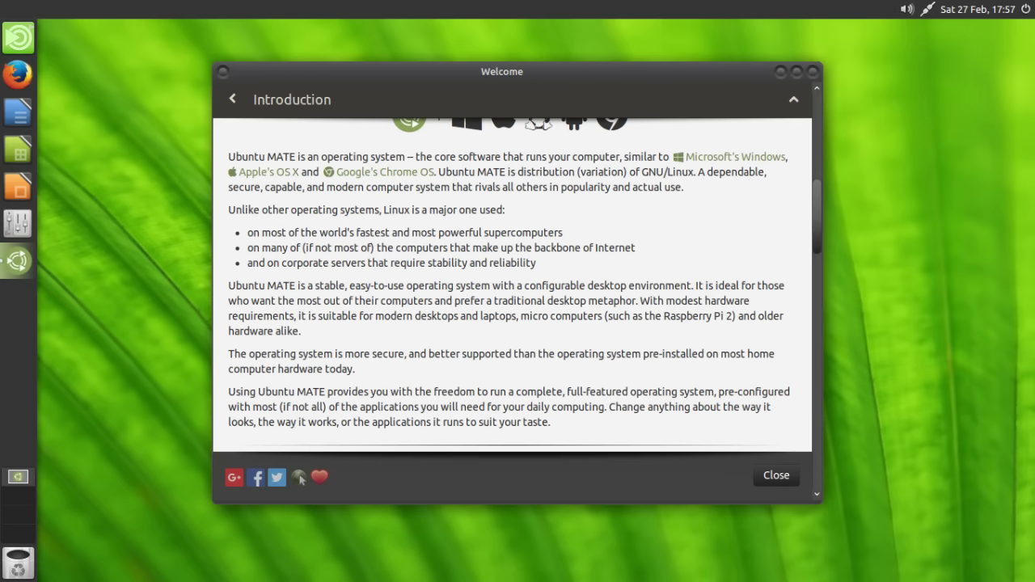
scroll(512, 285, down, 8)
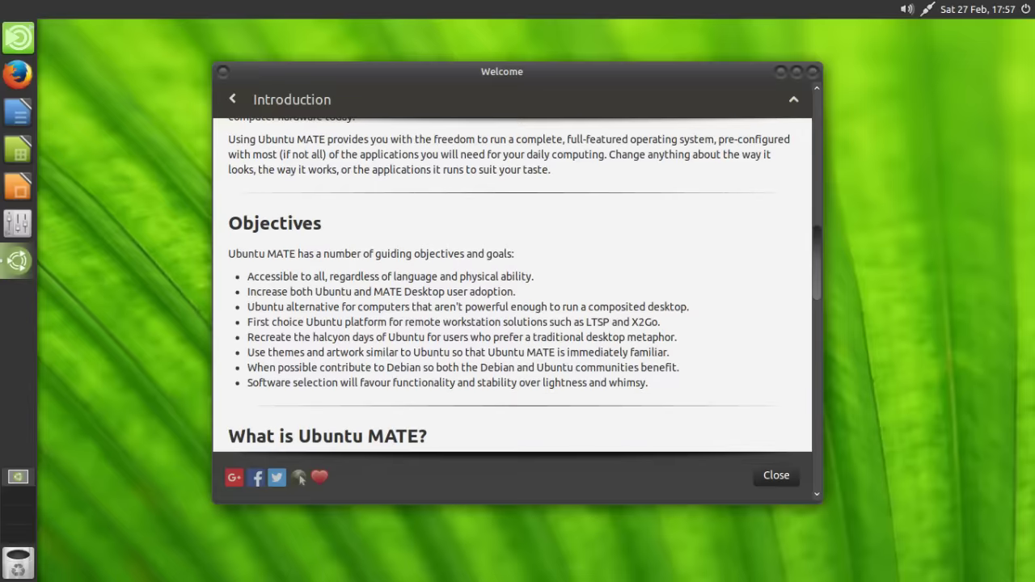
scroll(512, 285, down, 6)
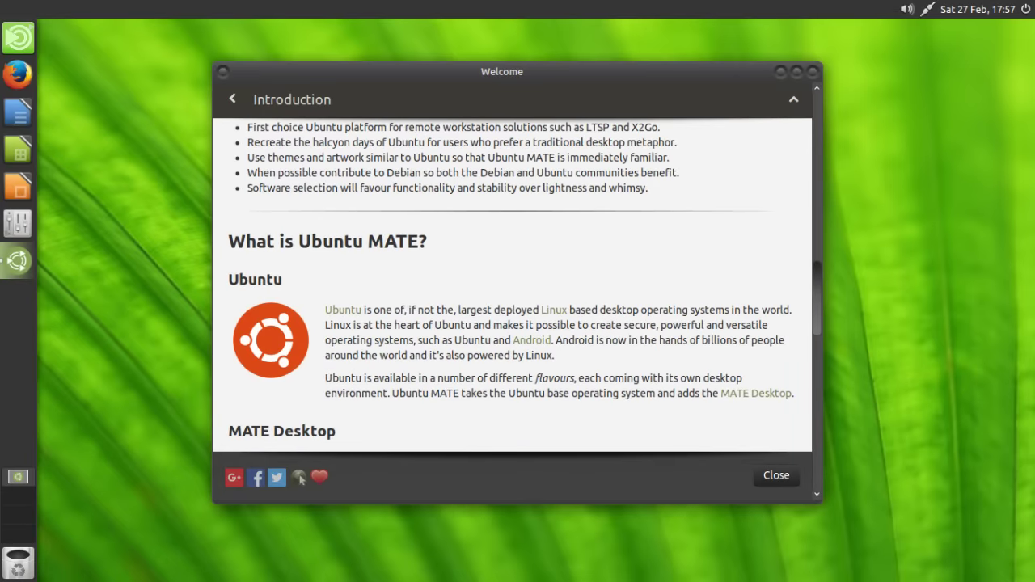
scroll(512, 285, down, 10)
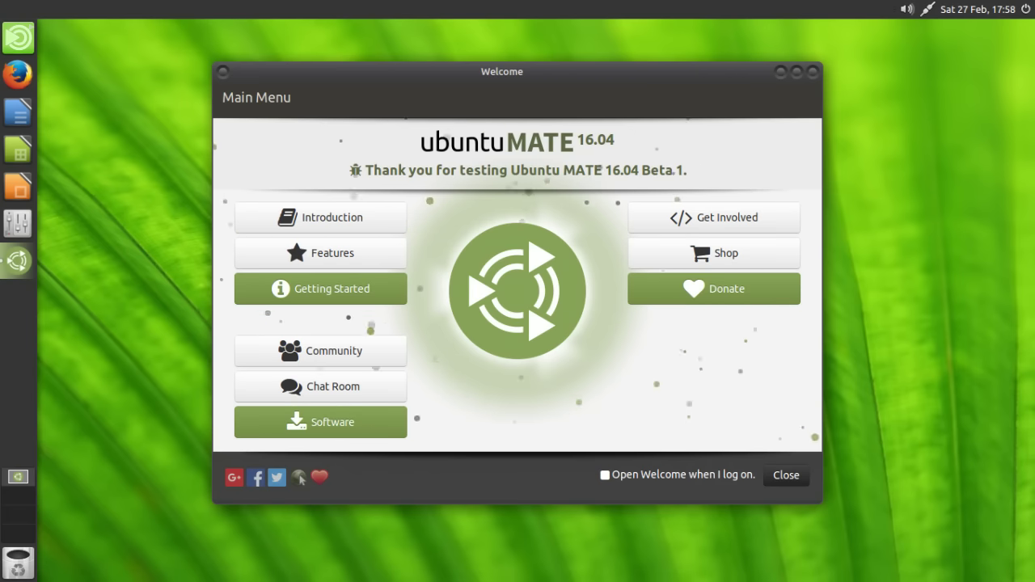
click(320, 252)
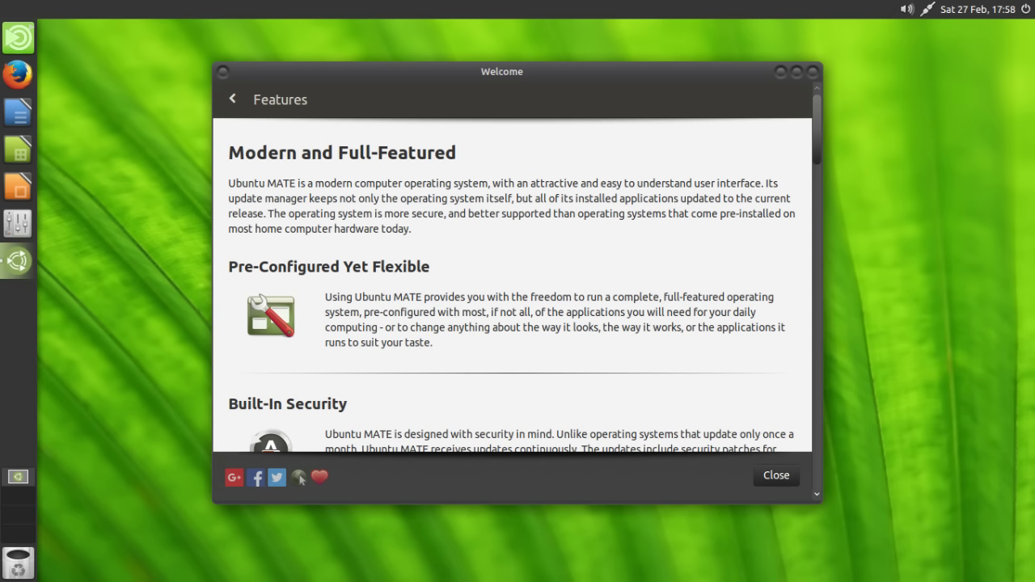
scroll(512, 283, down, 7)
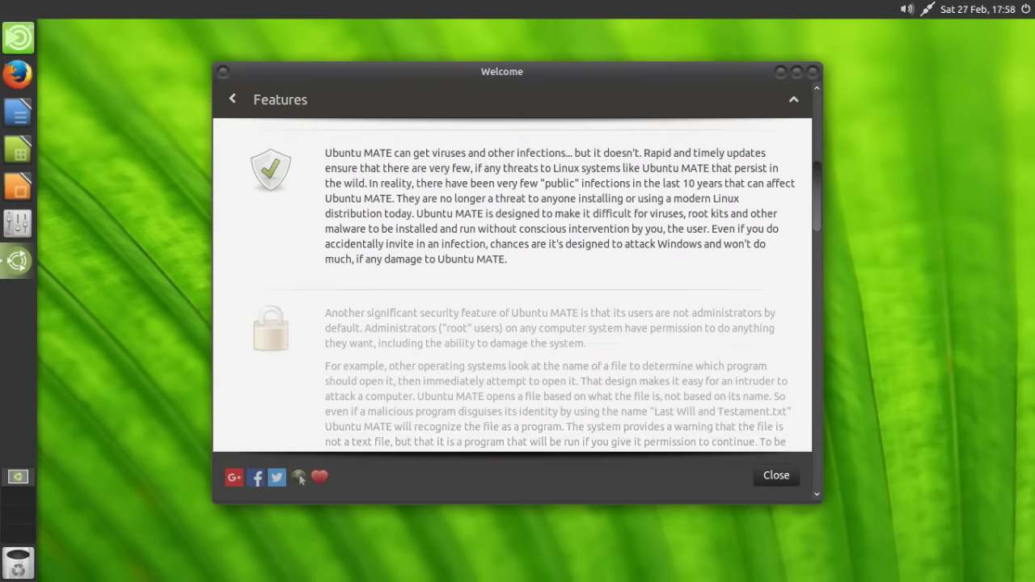
key(BackSpace)
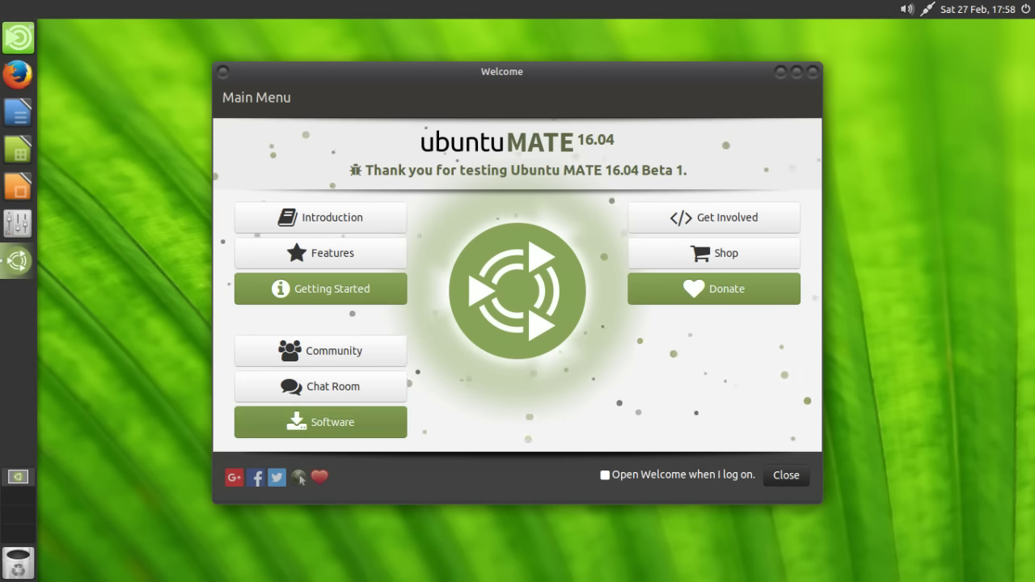
- Visit the Software page and back, then open the ubuntu-mate.community forum from Community in Firefox
click(299, 478)
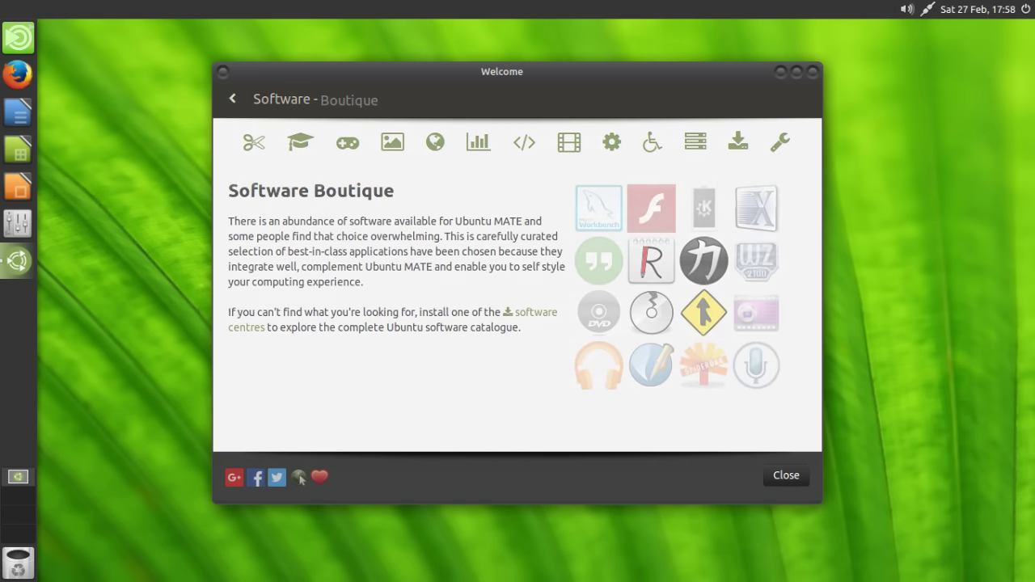
key(BackSpace)
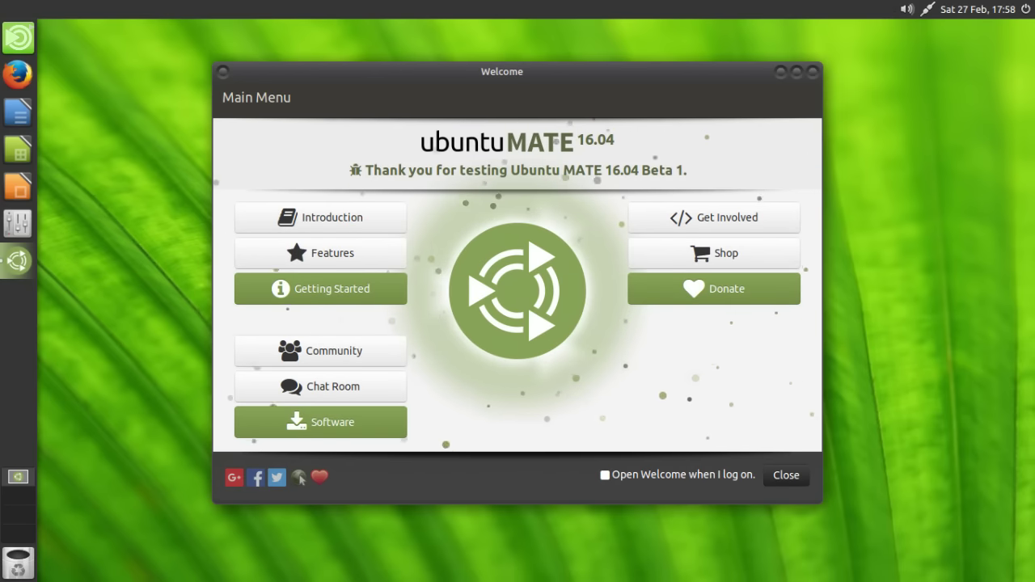
key(shift+Tab)
key(shift+Tab)
key(Return)
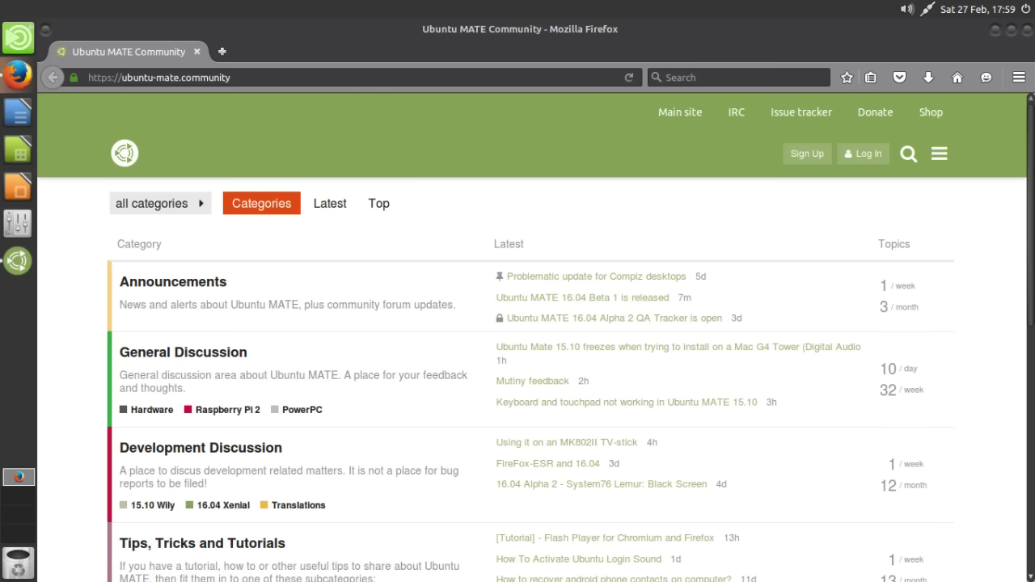
- Browse the forum categories in Firefox, then close the browser to return to the Community page
scroll(533, 340, down, 4)
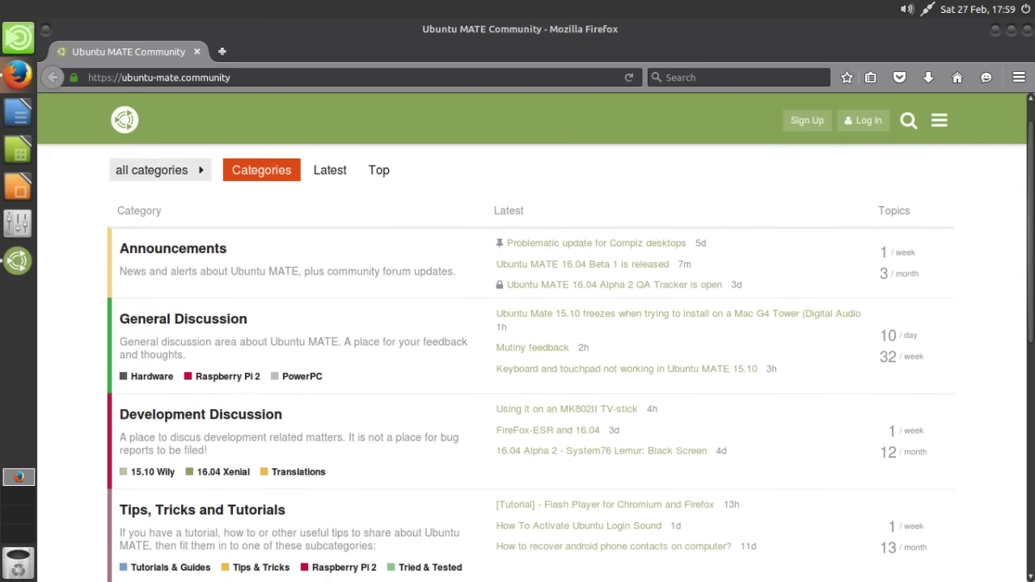
scroll(517, 361, up, 2)
scroll(518, 361, down, 2)
scroll(202, 264, down, 2)
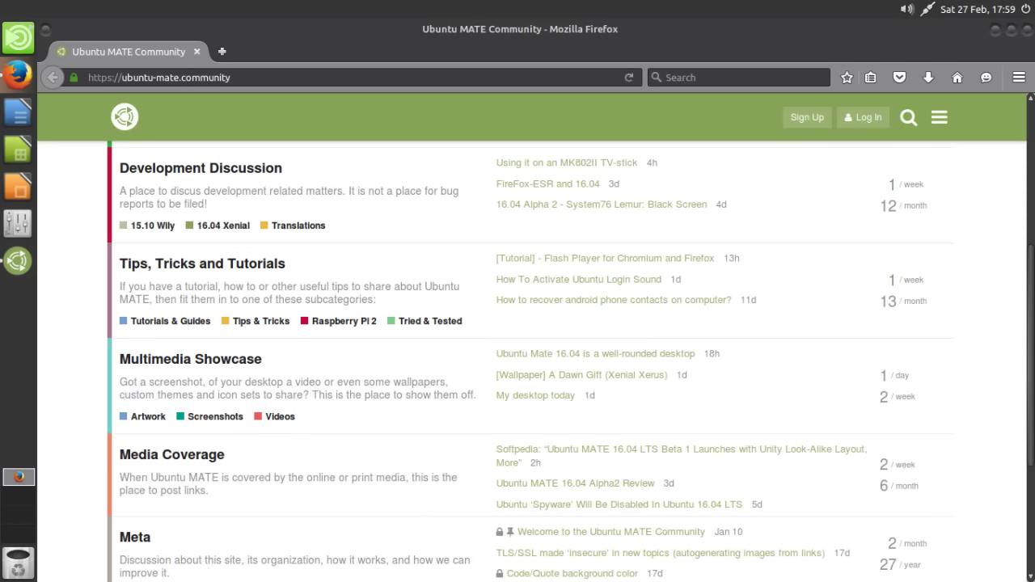
scroll(517, 362, down, 3)
scroll(518, 362, up, 5)
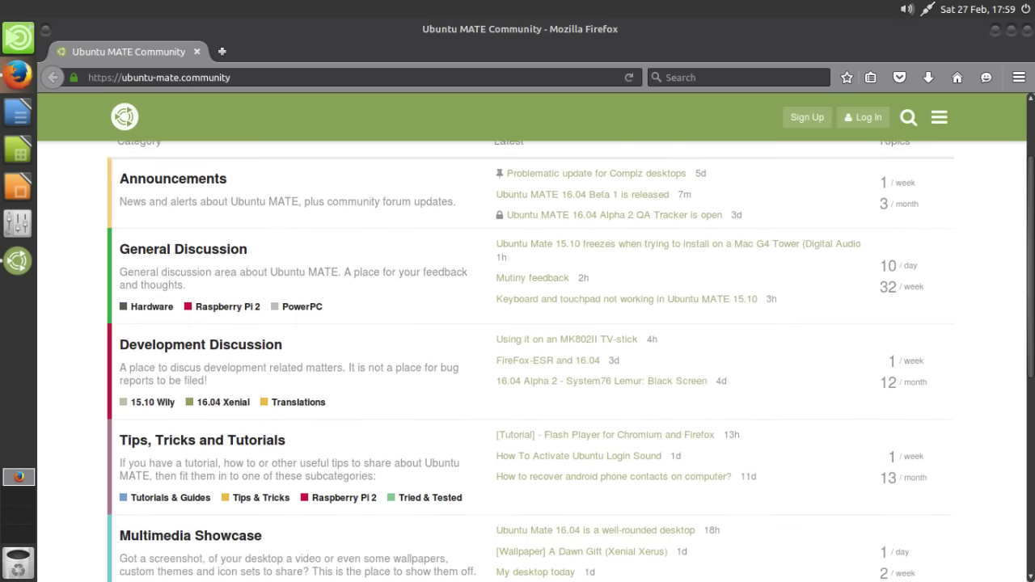
scroll(517, 361, up, 2)
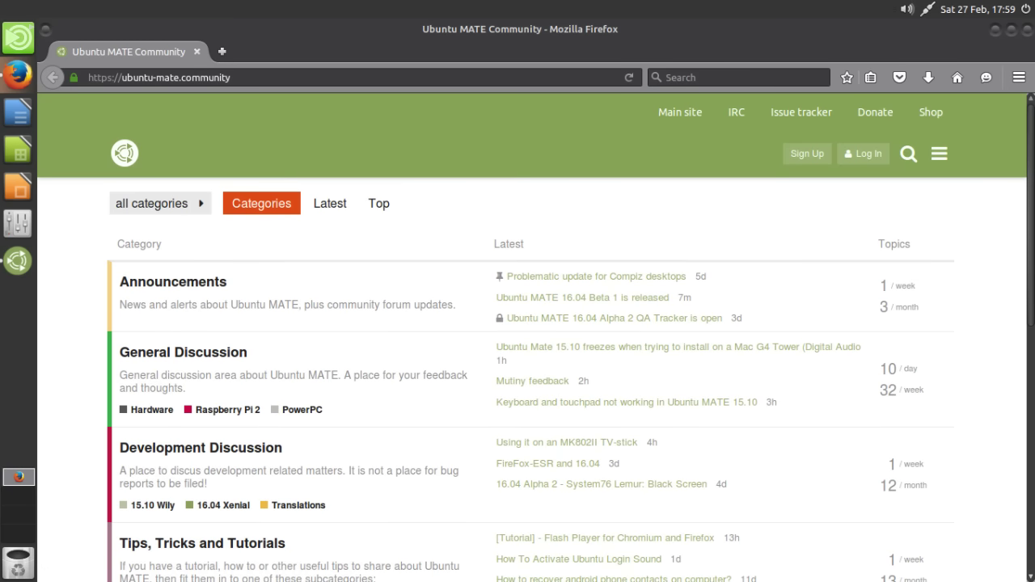
key(ctrl+q)
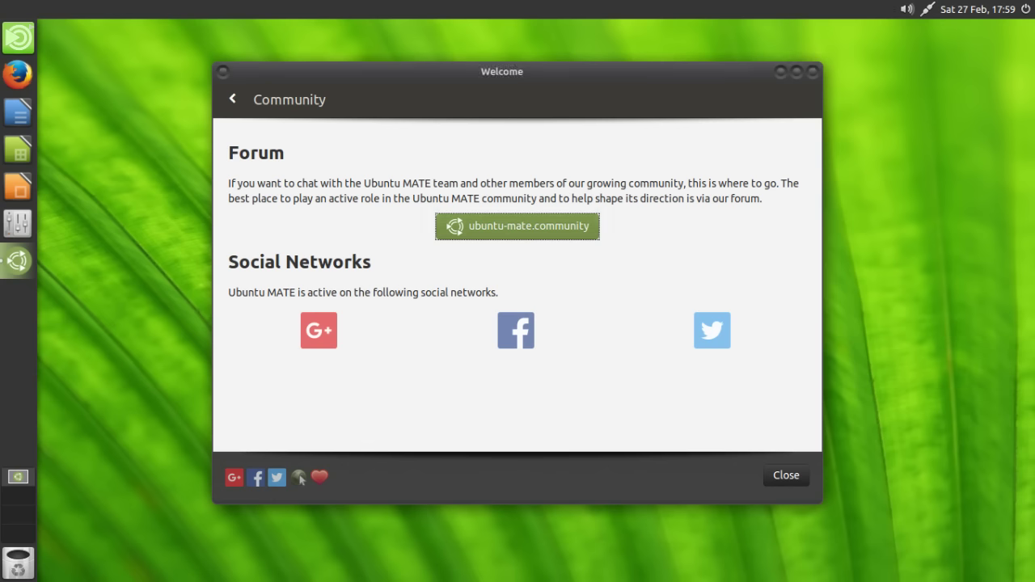
- Return from the Community page to the Welcome Main Menu using BackSpace
key(BackSpace)
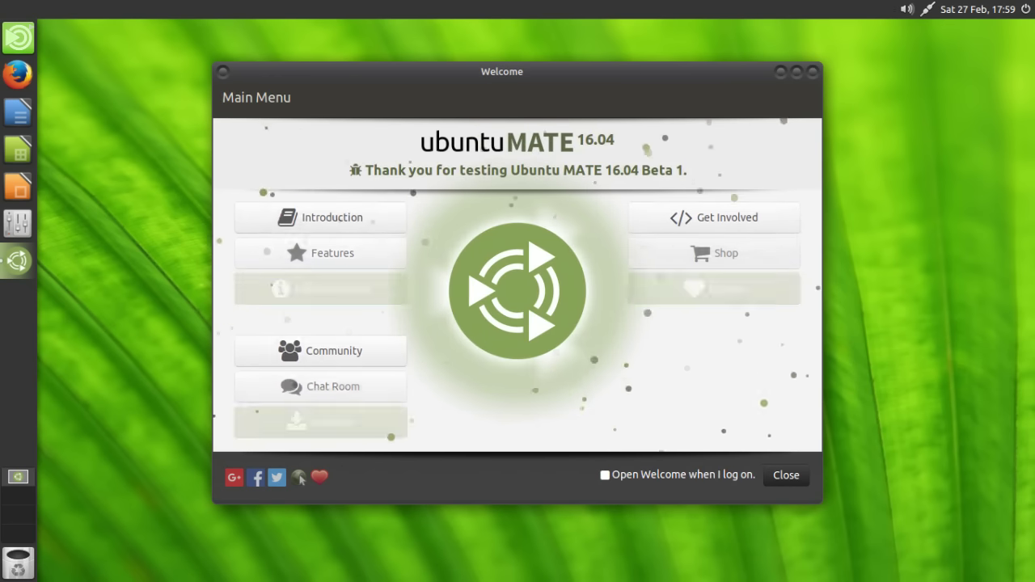